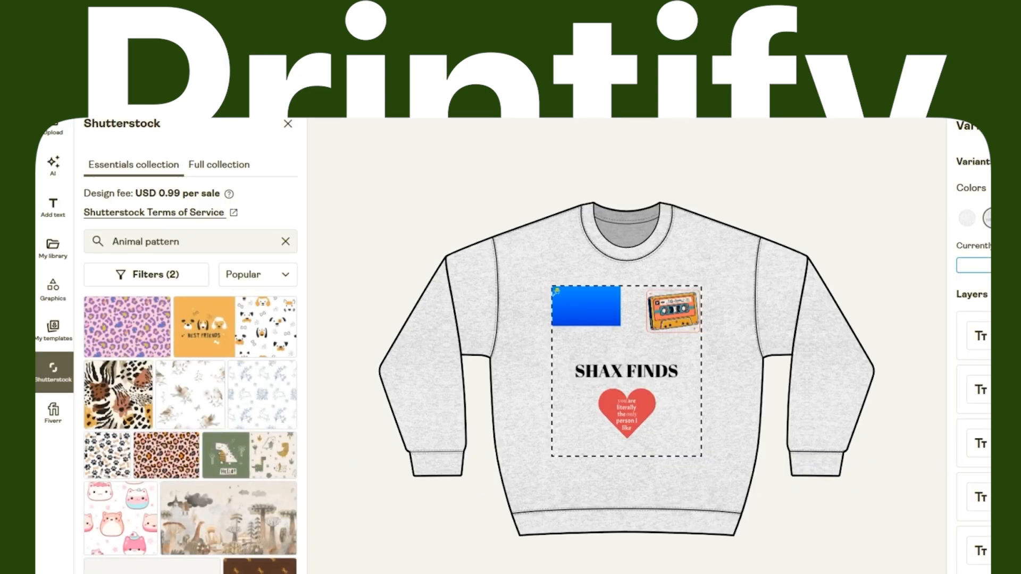
Look through the Shutterstock animal pattern designs and the ready-made elements in the graphics library.
scroll(216, 376, "down", 3)
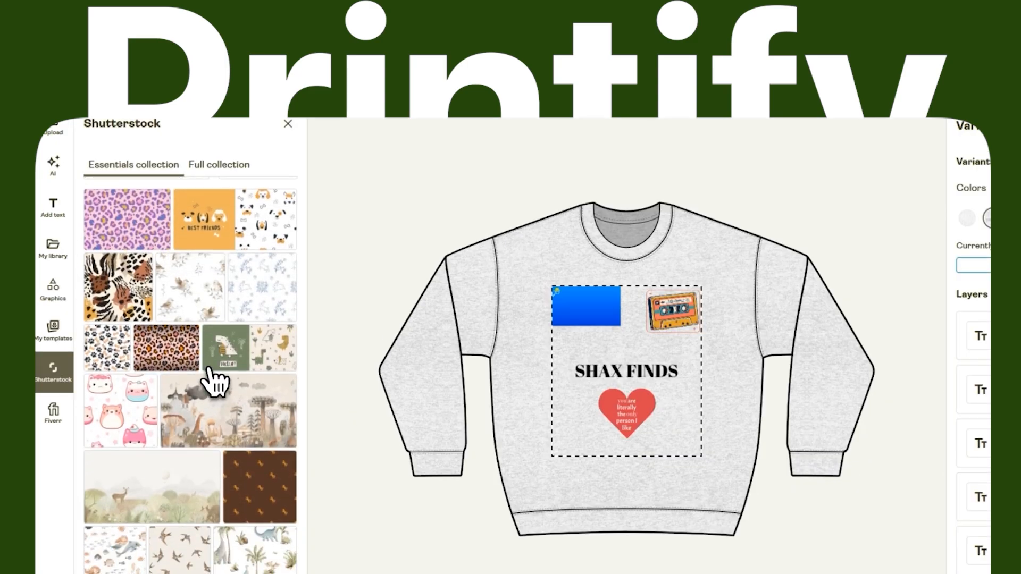
scroll(224, 386, "down", 3)
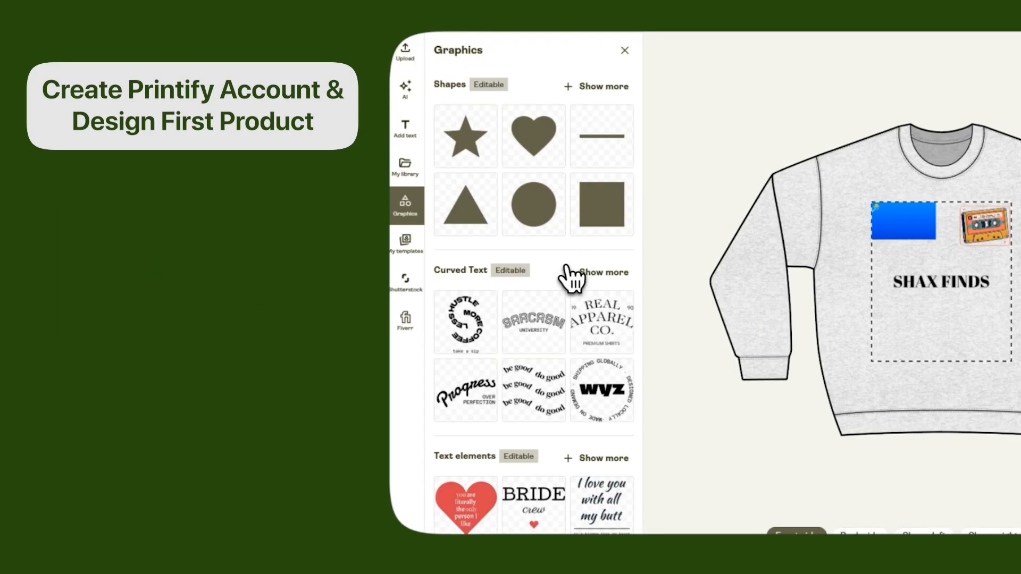
scroll(571, 277, "down", 6)
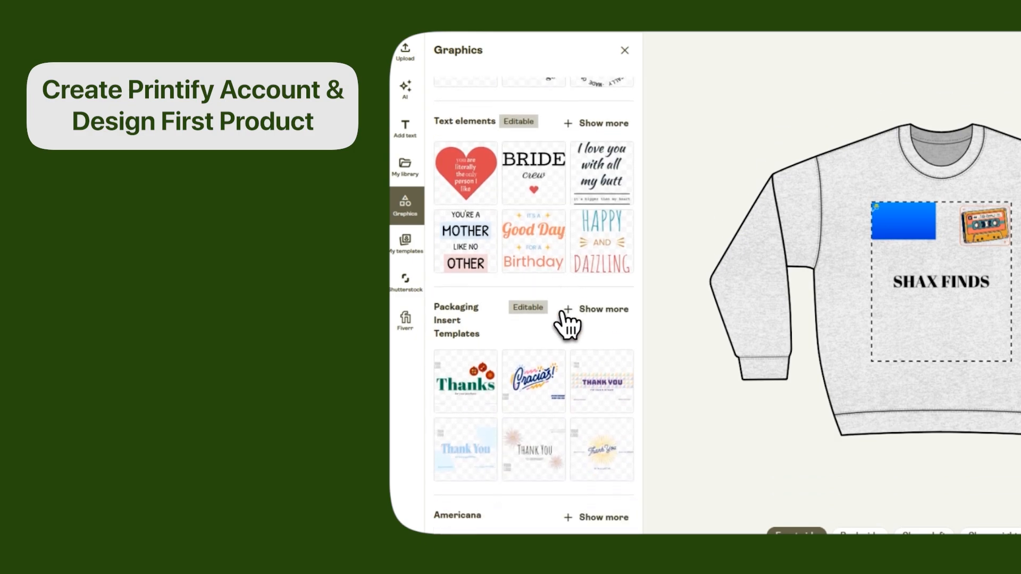
scroll(483, 335, "up", 3)
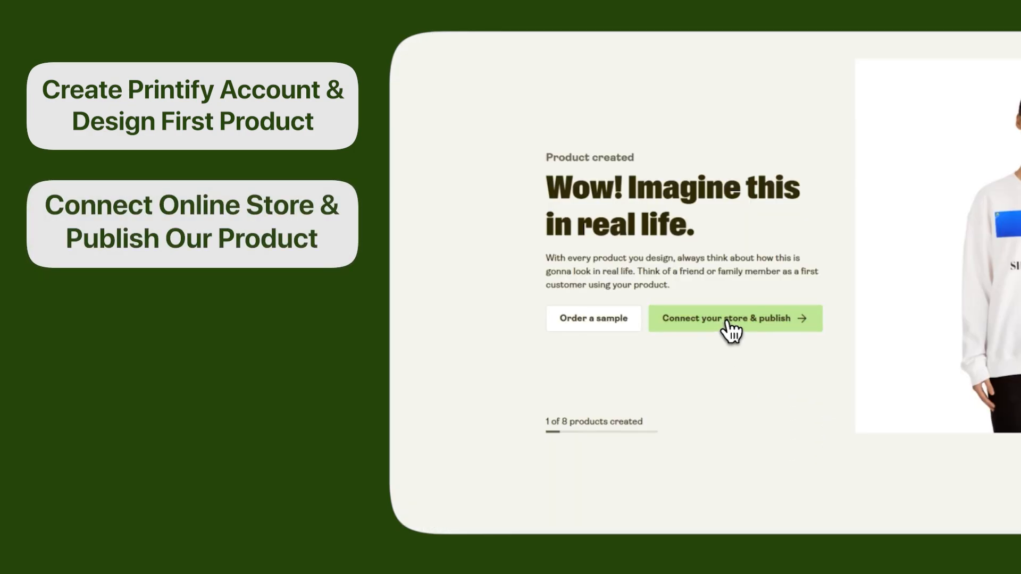
Look over the store connection and publishing flow, the orders page and the seller insights page.
left_click(731, 319)
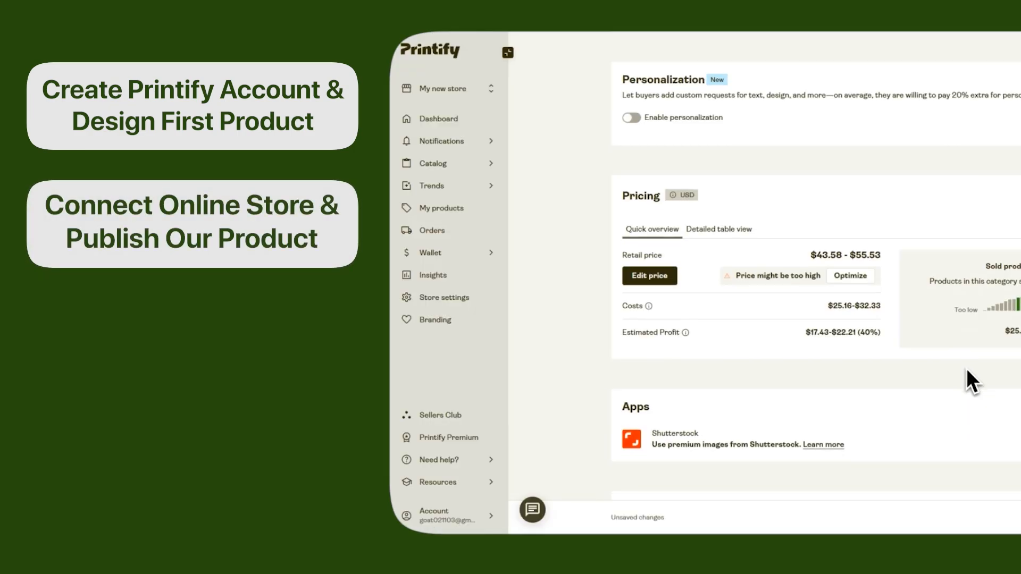
scroll(968, 369, "down", 5)
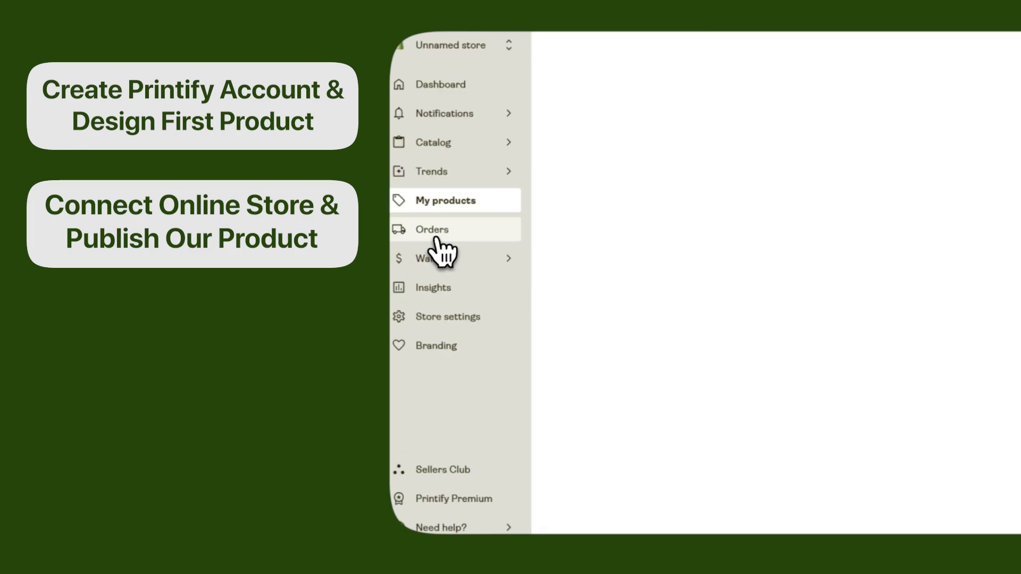
left_click(435, 234)
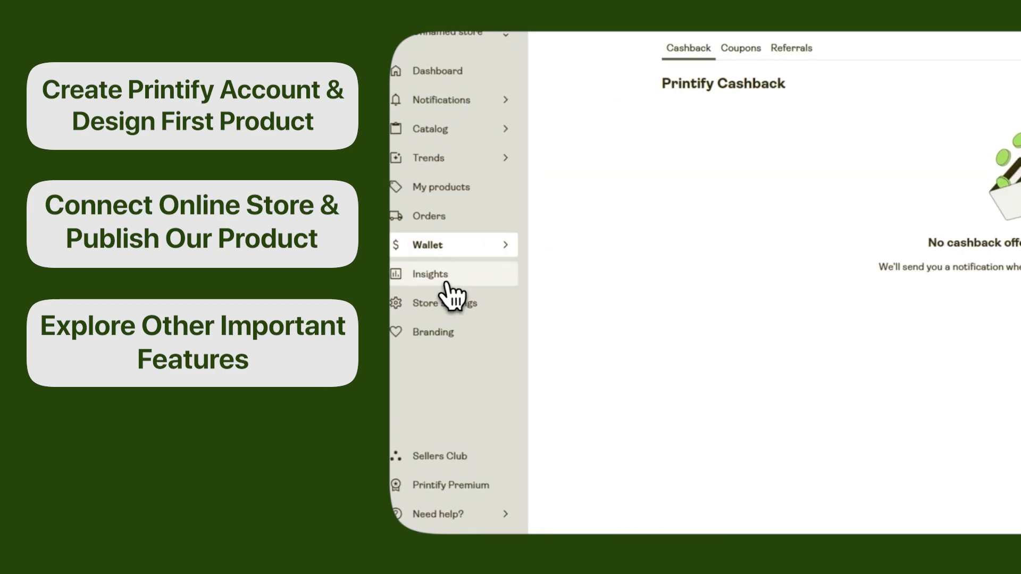
left_click(435, 278)
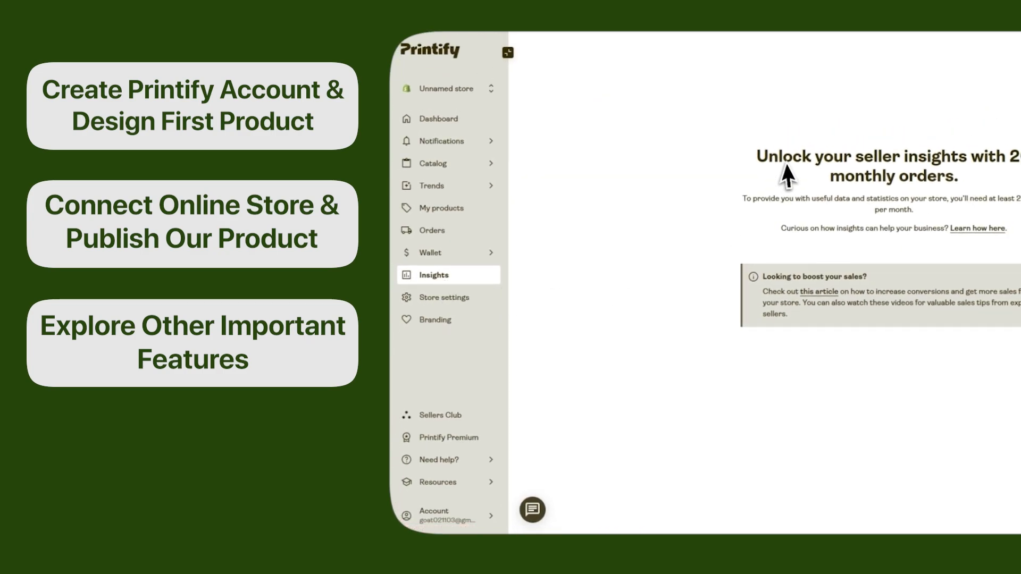
left_click_drag(757, 161, 1018, 202)
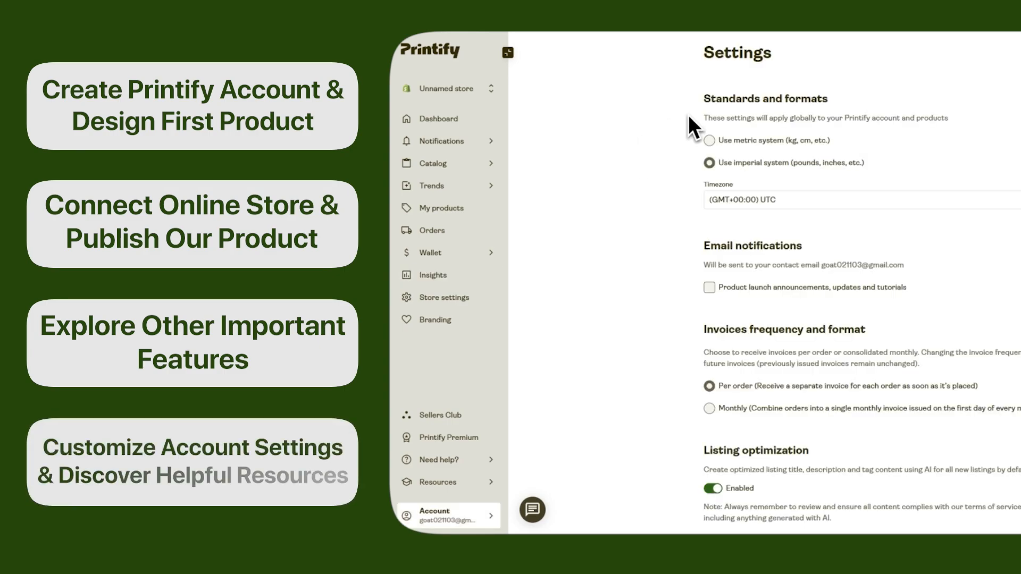
Review the account's standards and formats settings and open the webinars resource.
left_click_drag(830, 99, 741, 110)
mouse_move(456, 485)
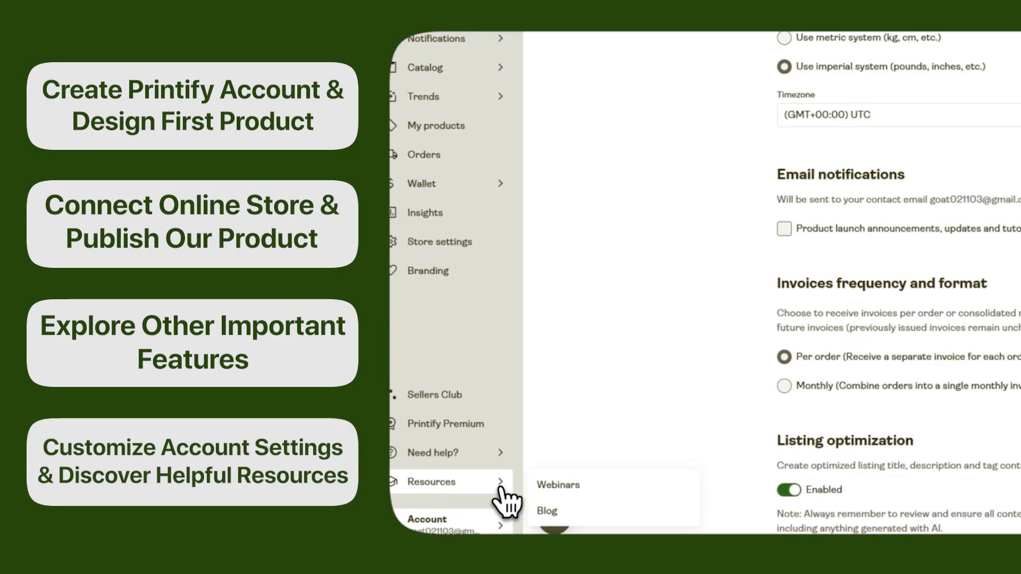
left_click(556, 491)
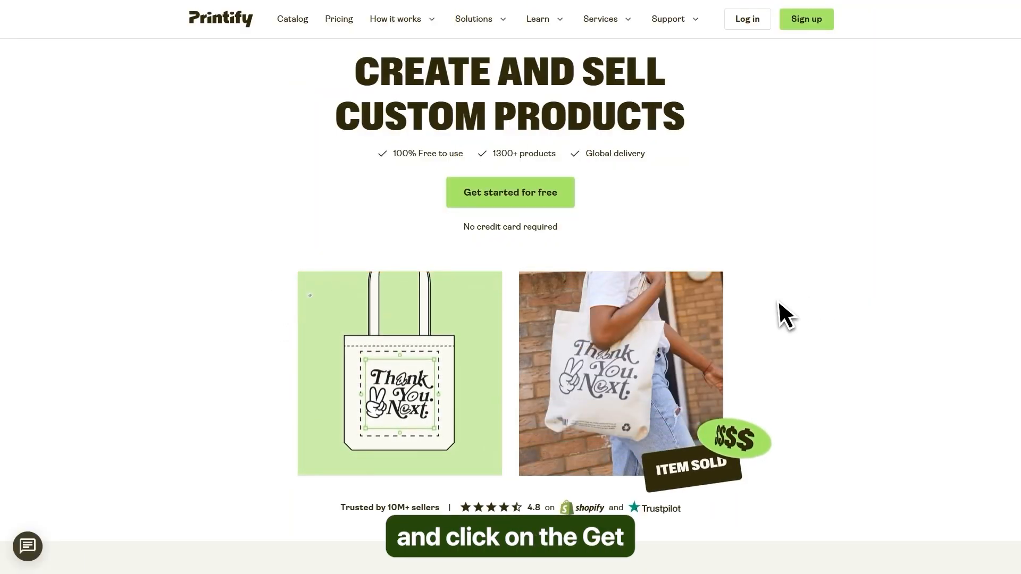
Sign up for a free Printify account with an existing Google account.
left_click(504, 202)
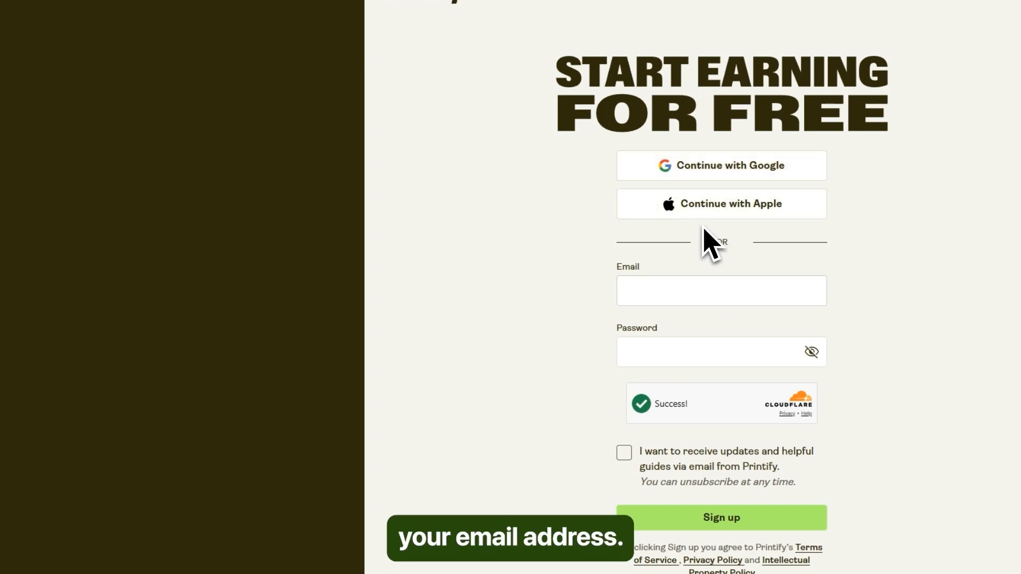
left_click(711, 173)
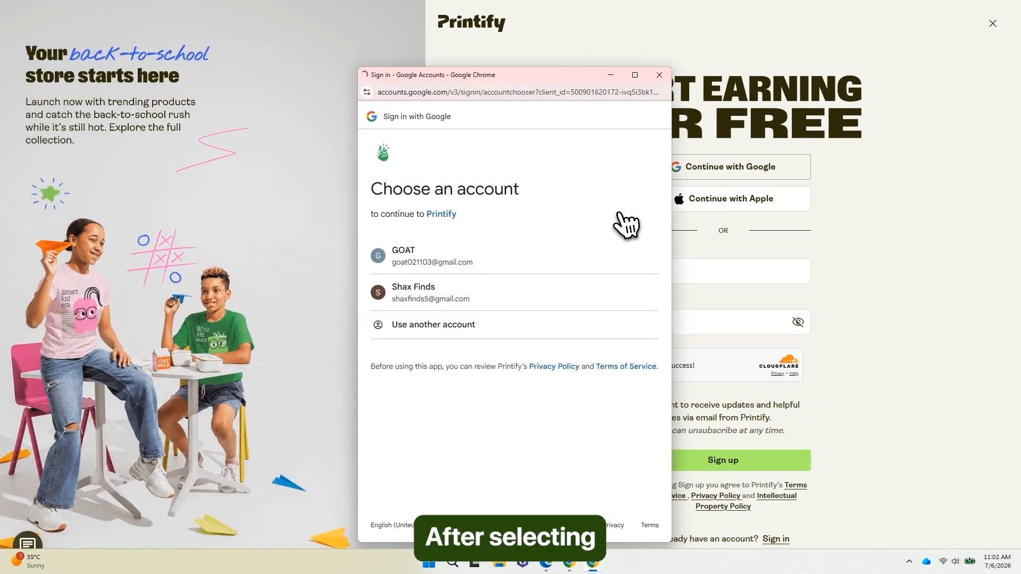
left_click(429, 267)
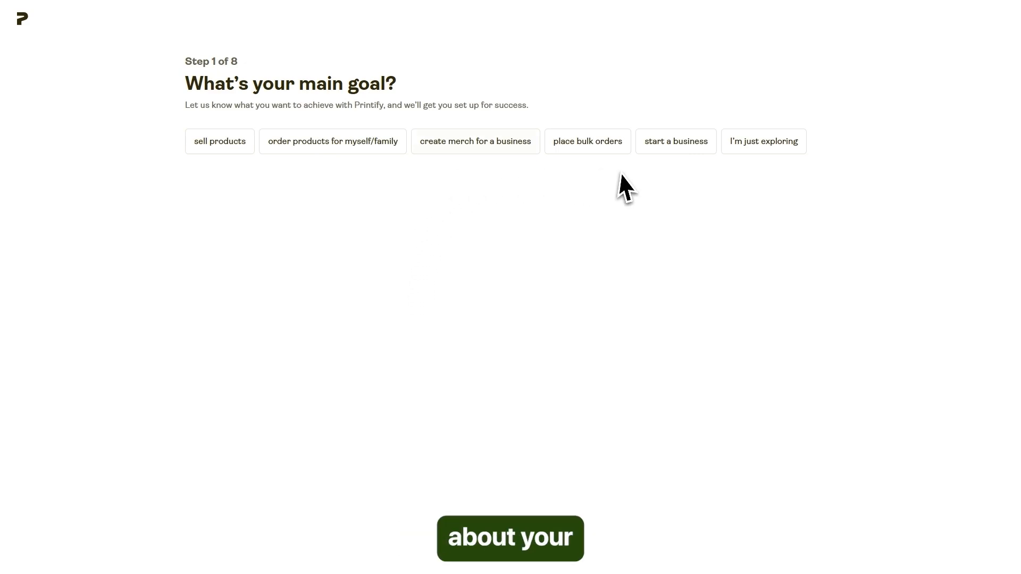
Answer the onboarding questions with "start a business", "it will be my full-time focus" and "Content Creator".
left_click(674, 152)
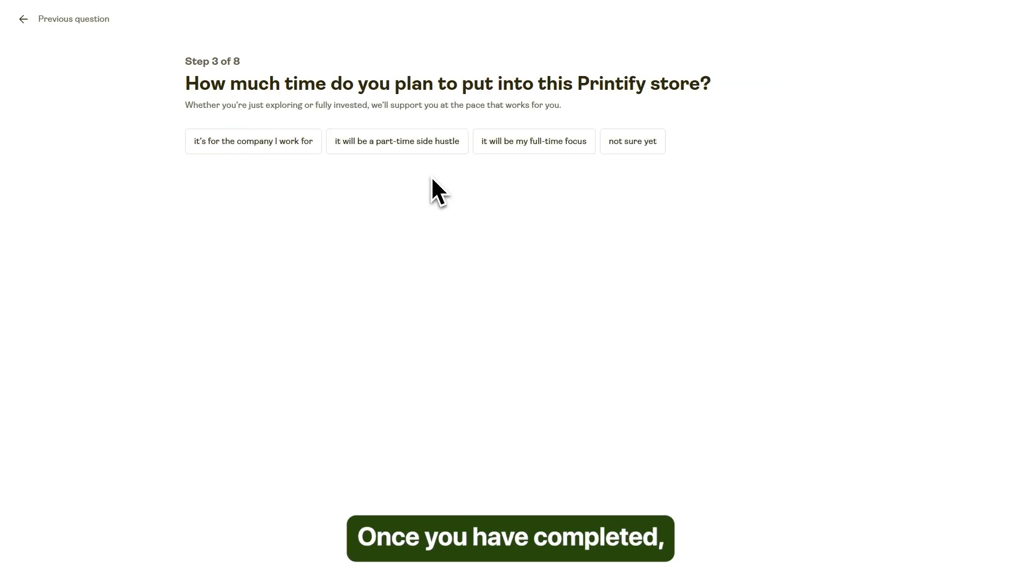
left_click(523, 150)
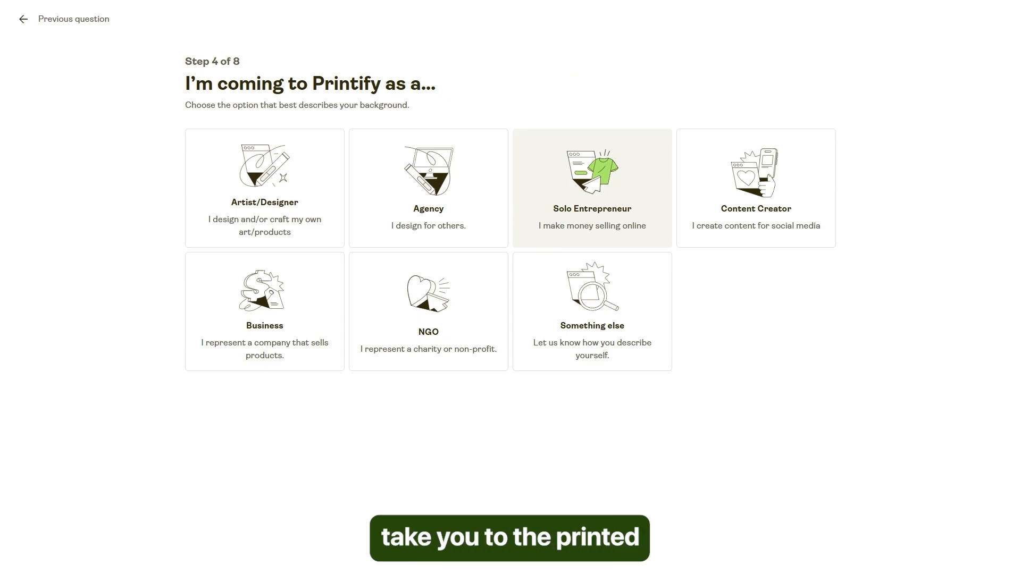
left_click(773, 207)
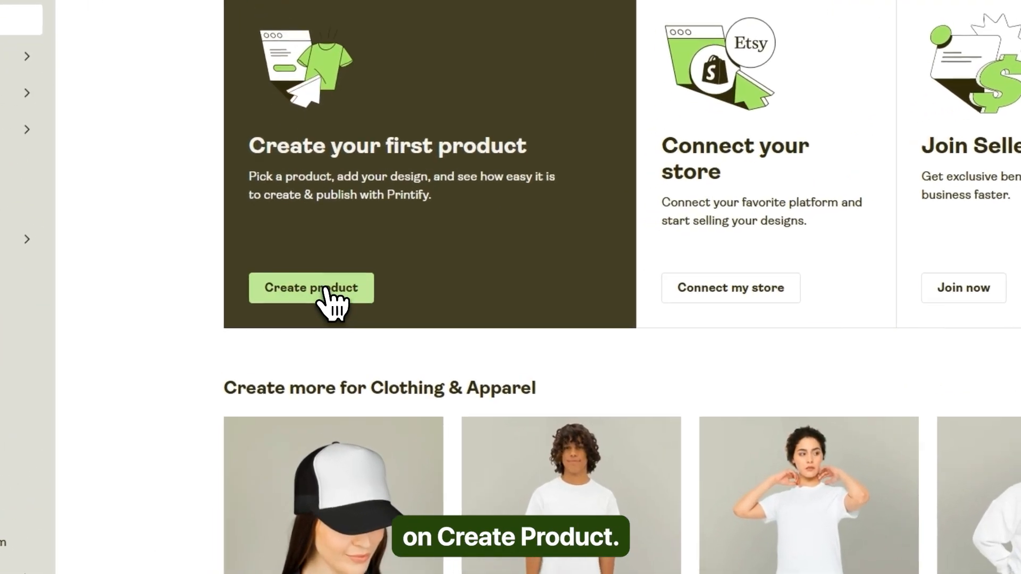
Start creating the first product and browse the product categories from Home & Living through Sportswear.
left_click(325, 288)
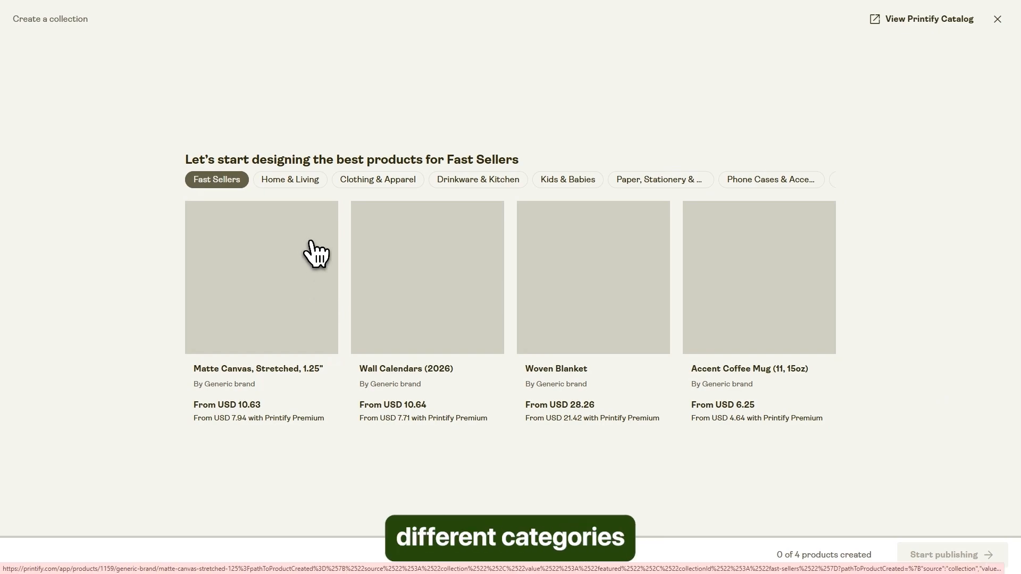
left_click(301, 181)
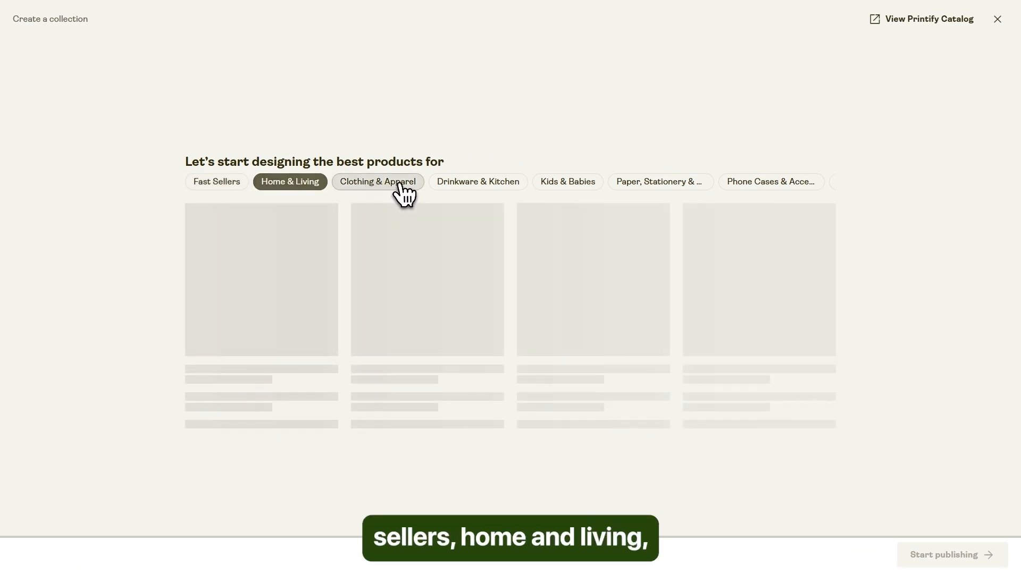
left_click(402, 183)
left_click(467, 182)
left_click(570, 183)
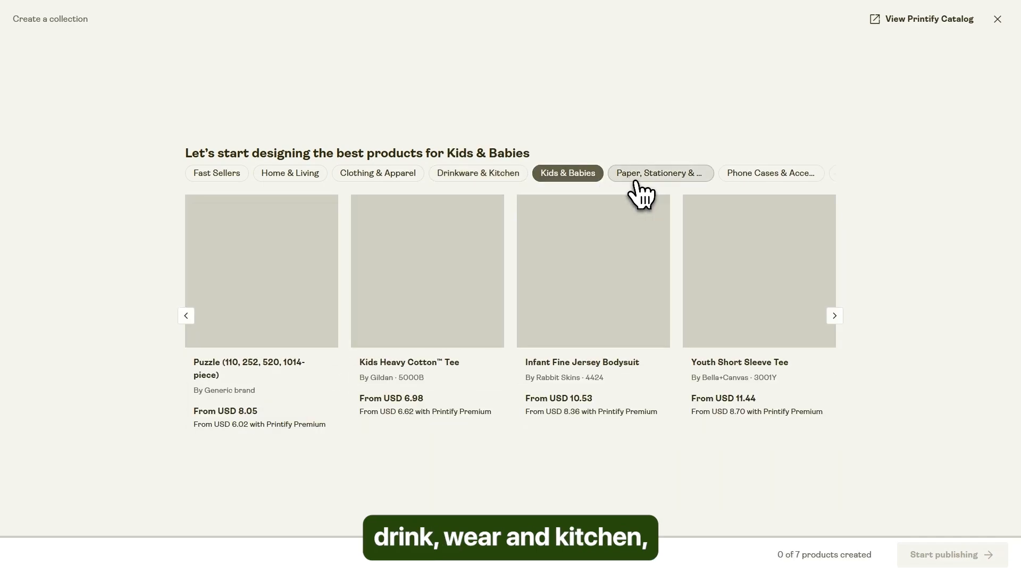
left_click(643, 184)
left_click(762, 178)
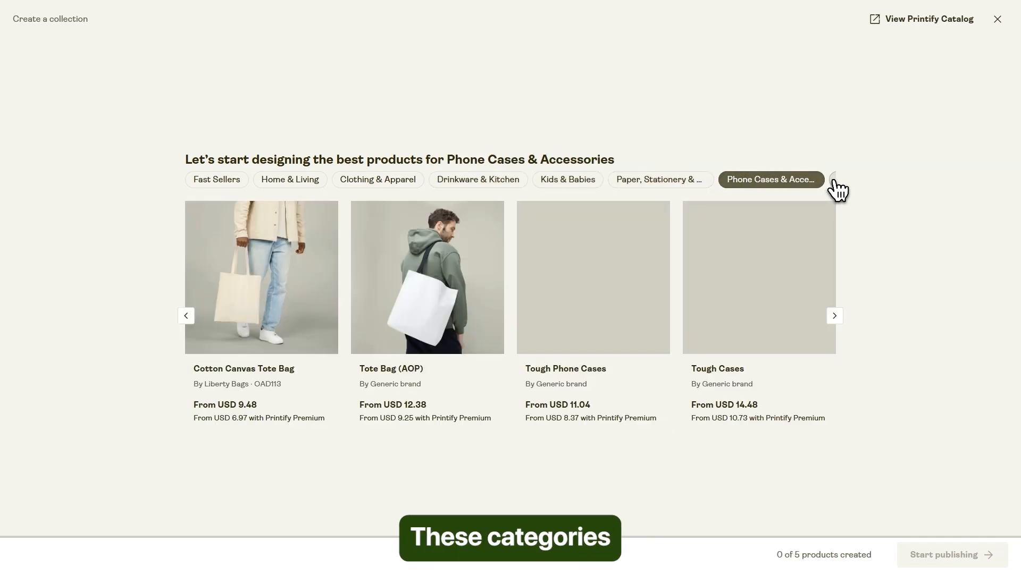
left_click(834, 177)
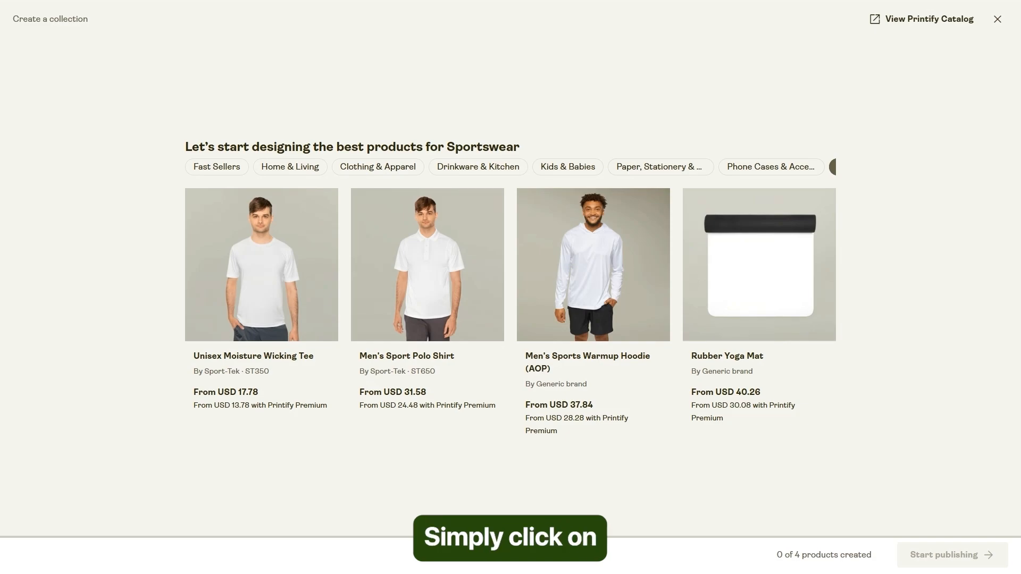
Choose the Unisex Heavy Blend Crewneck Sweatshirt from Clothing & Apparel for designing and dismiss its product information.
left_click(373, 168)
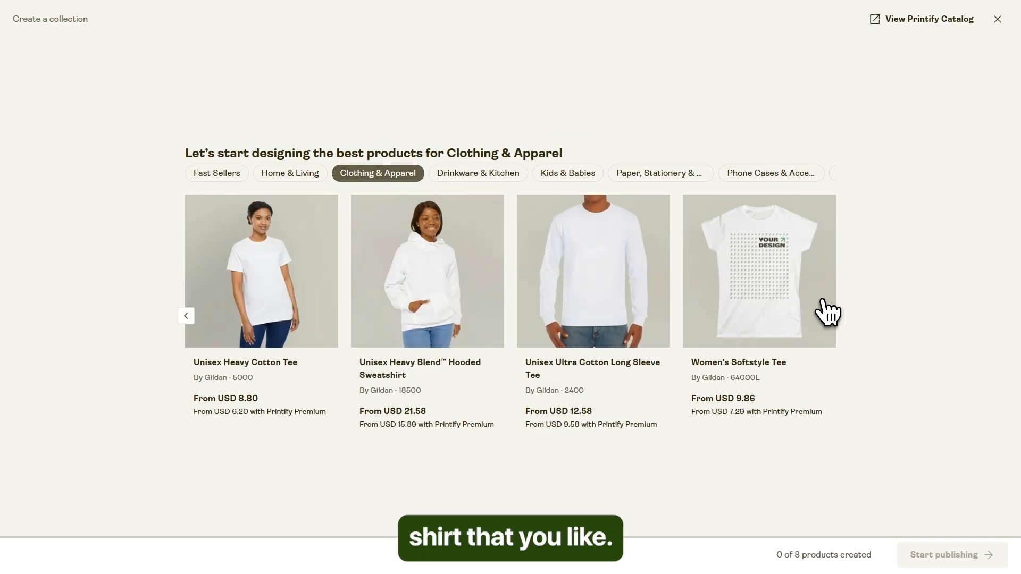
left_click(834, 316)
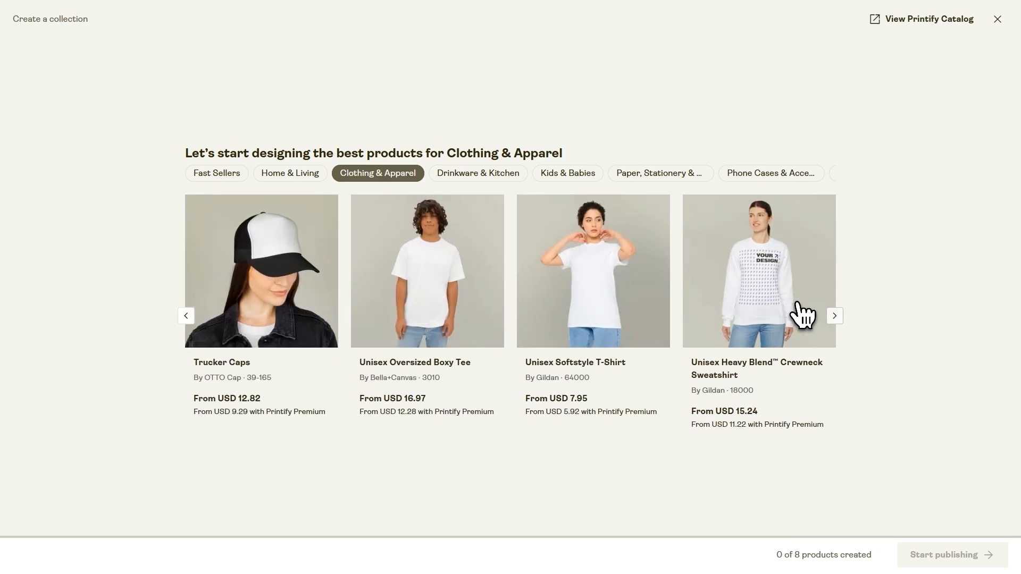
left_click(761, 285)
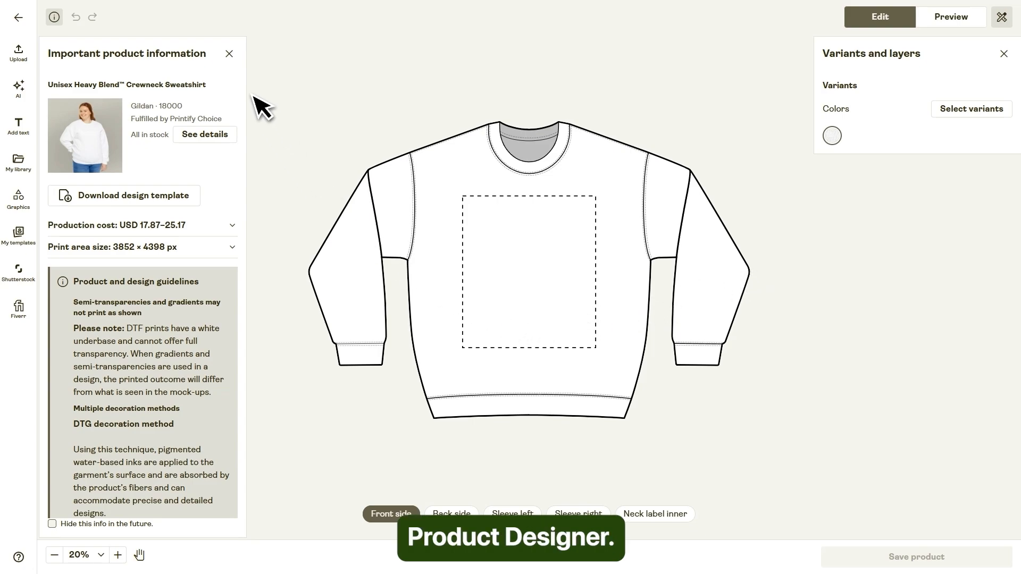
left_click(230, 54)
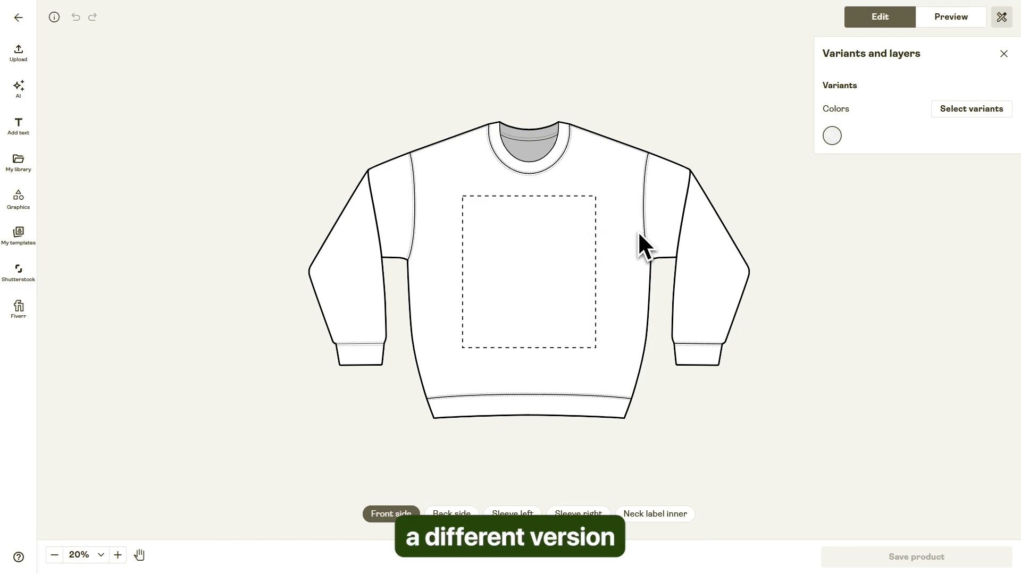
Set the sweatshirt's color variants to White in all sizes plus a partial Ash selection, and finish the variant selection.
left_click(964, 113)
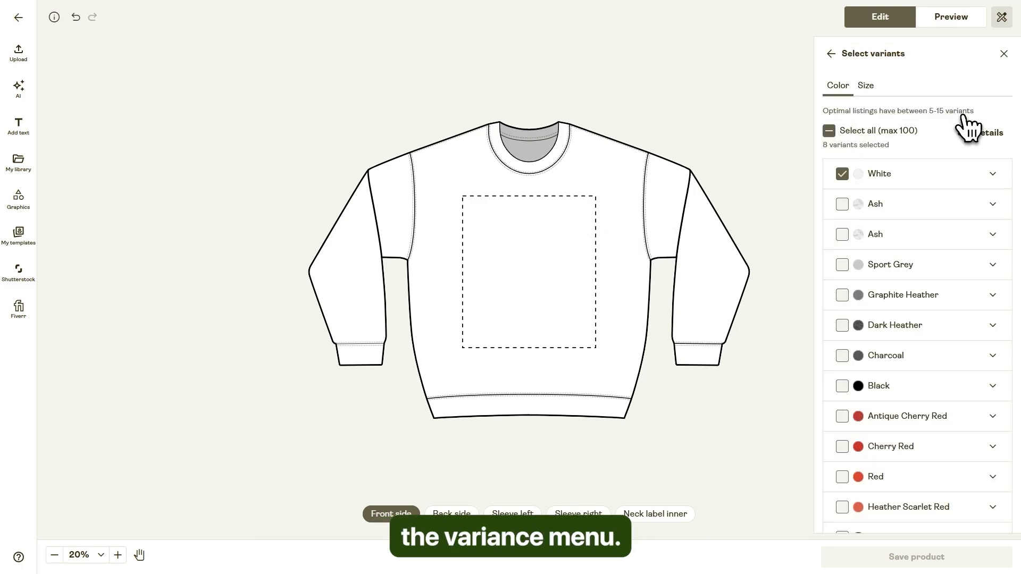
left_click(843, 206)
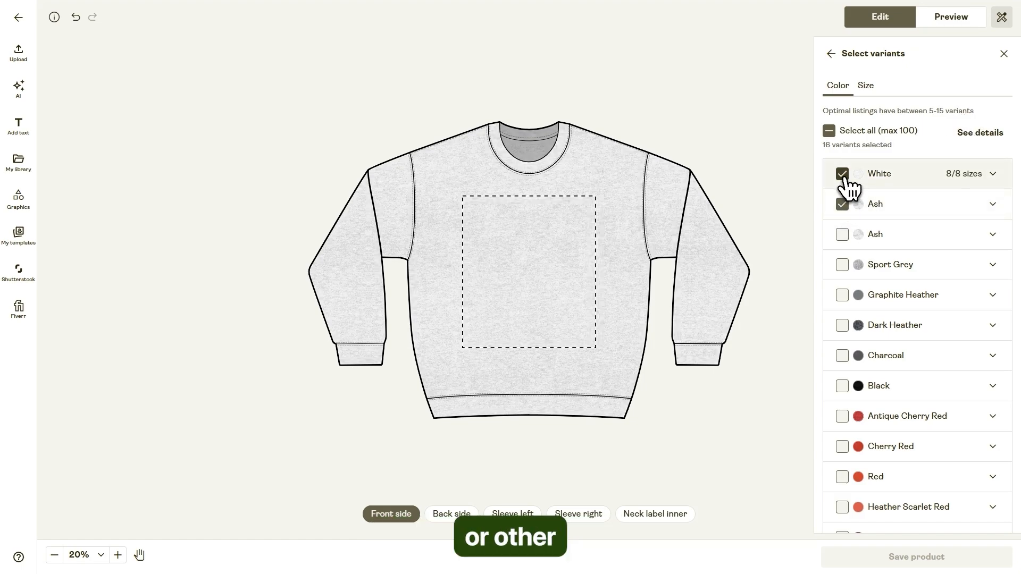
left_click(844, 175)
left_click(846, 205)
left_click(847, 176)
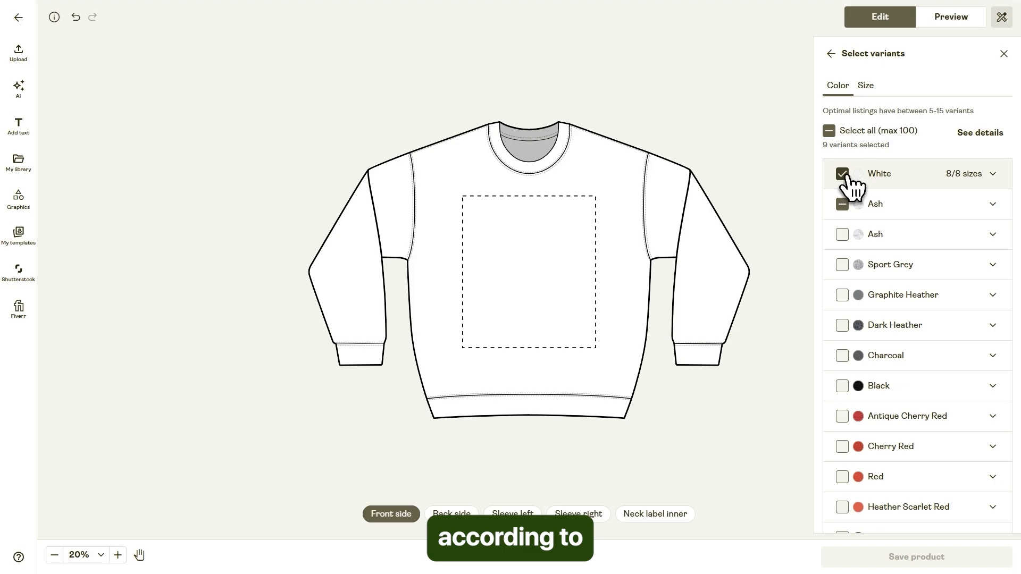
left_click(972, 176)
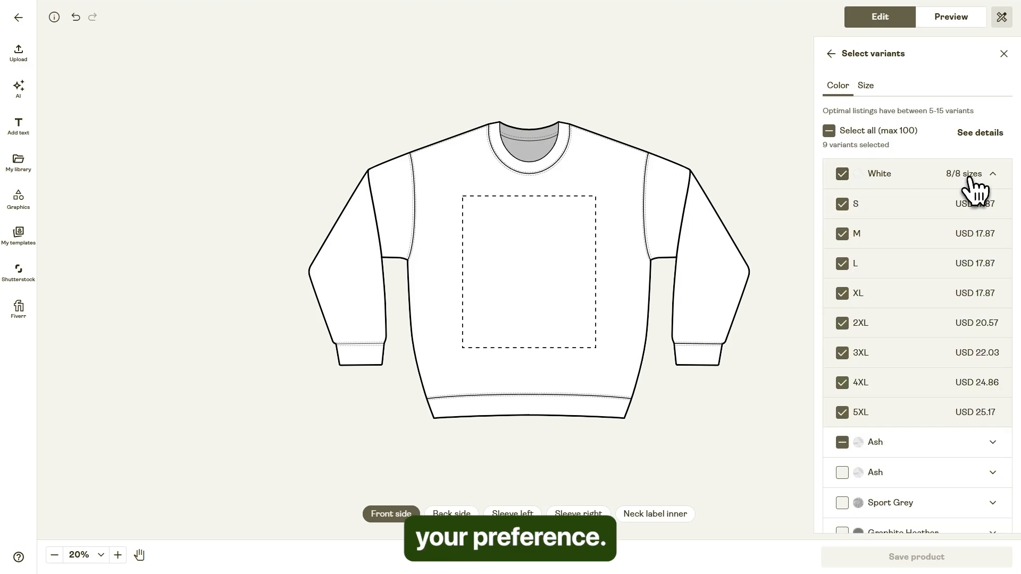
left_click(1002, 58)
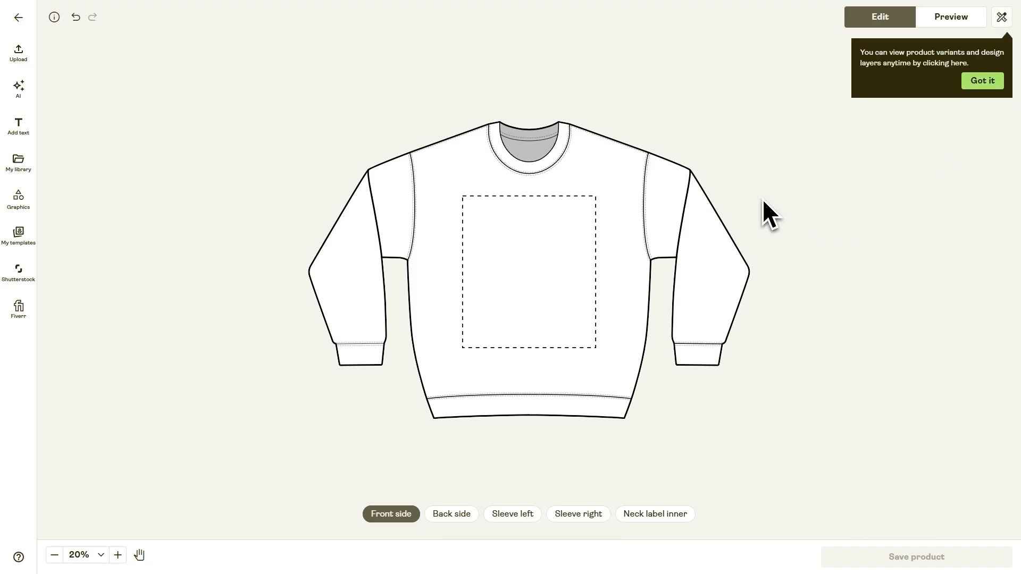
left_click(990, 85)
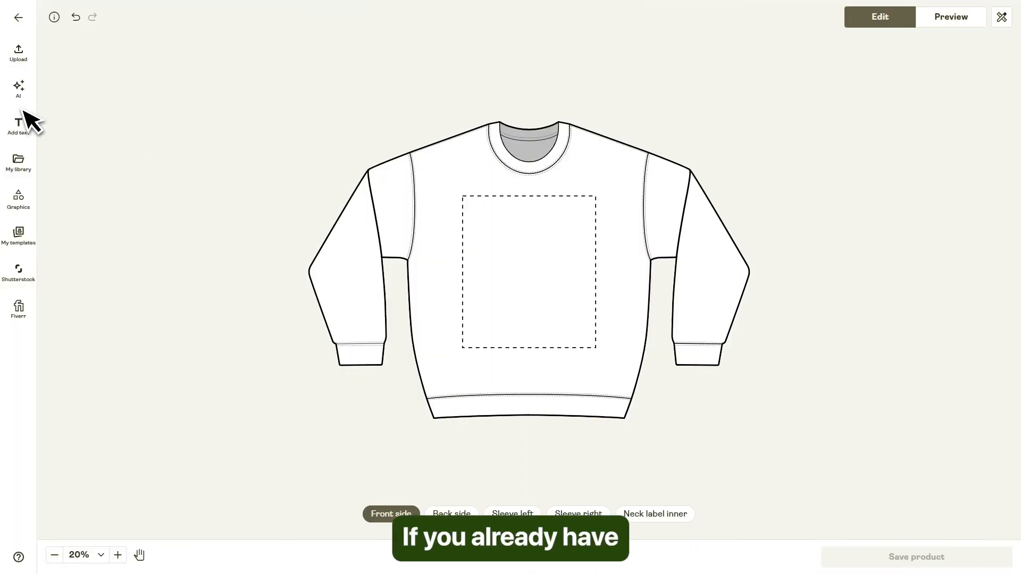
Upload the "shaxfinds NEW BG" image from Downloads and place it about 6.1 × 3.43 in large in the front print area's upper-left corner.
left_click(20, 56)
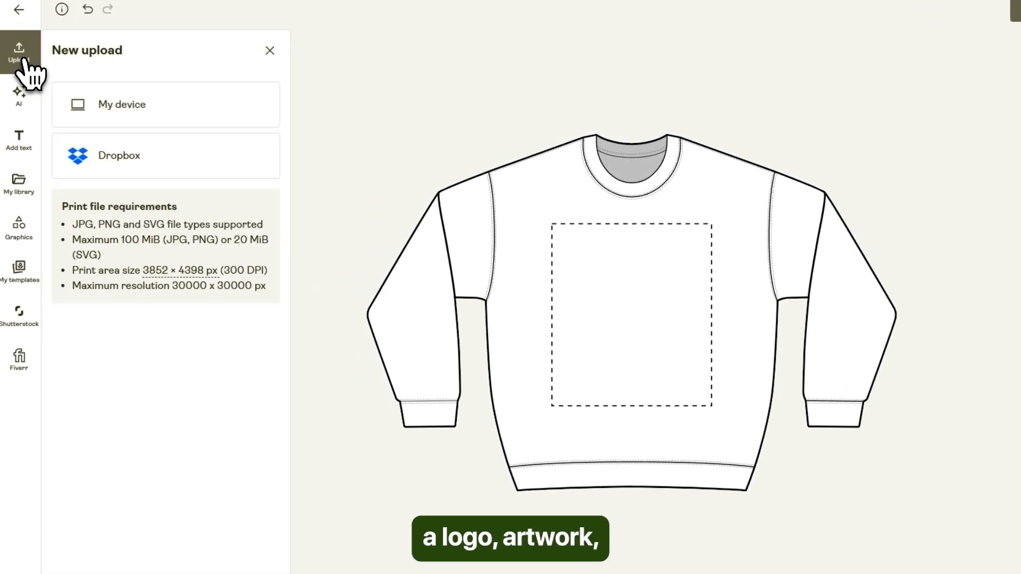
left_click(122, 110)
left_click(167, 125)
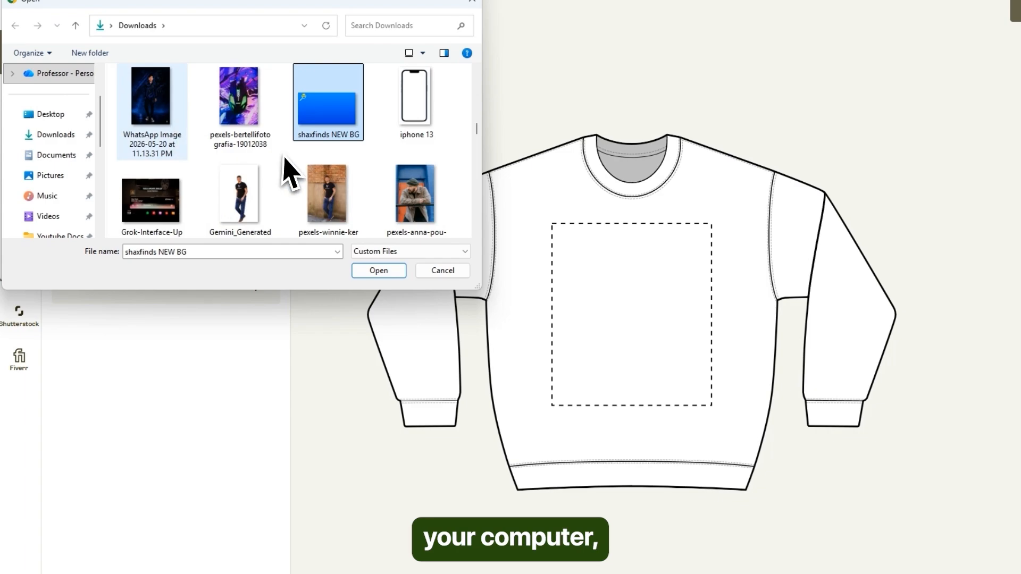
left_click(375, 274)
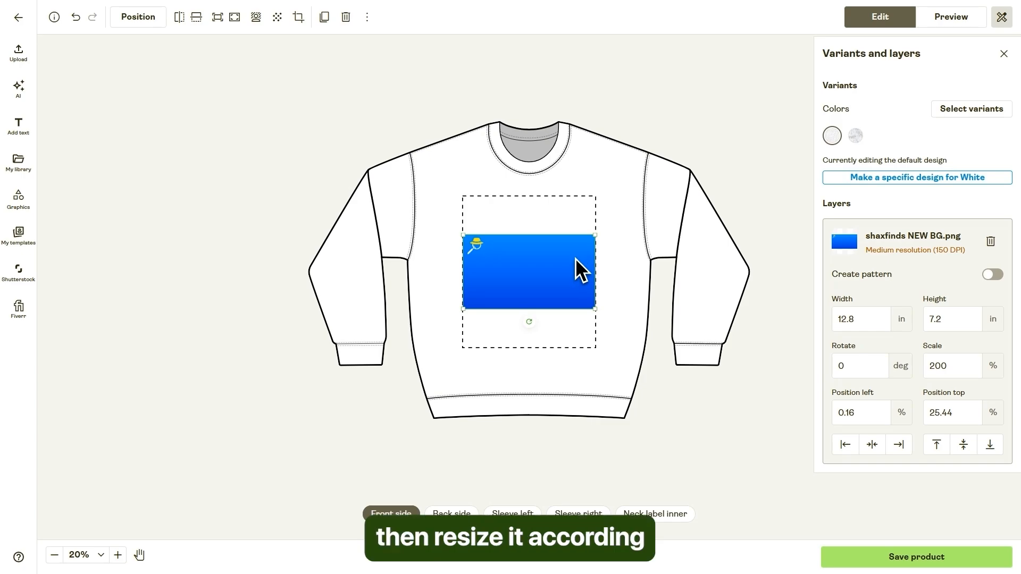
left_click_drag(575, 259, 496, 208)
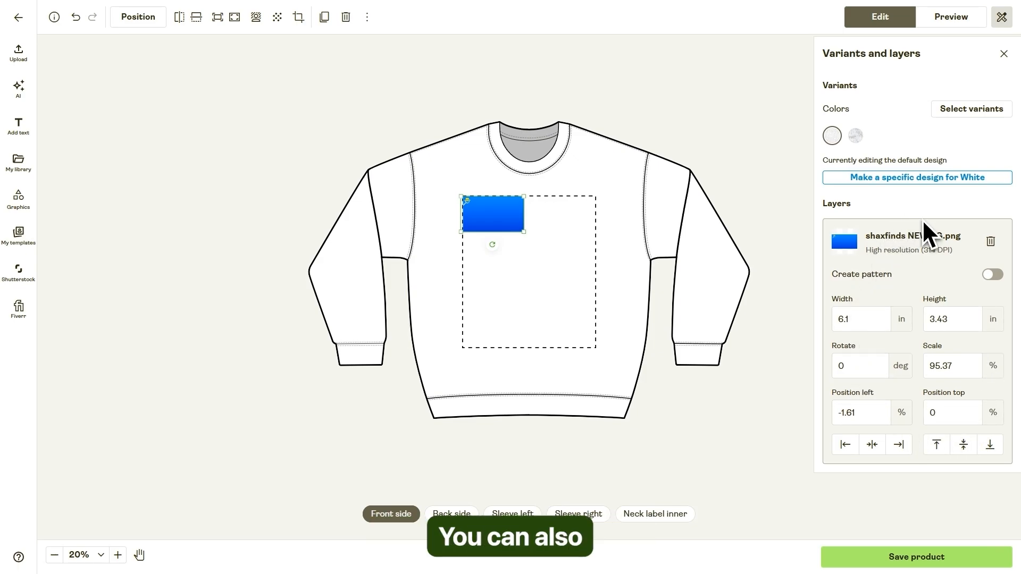
Try repeating the uploaded image as a pattern across the front print area, and turn the pattern off again.
left_click(991, 275)
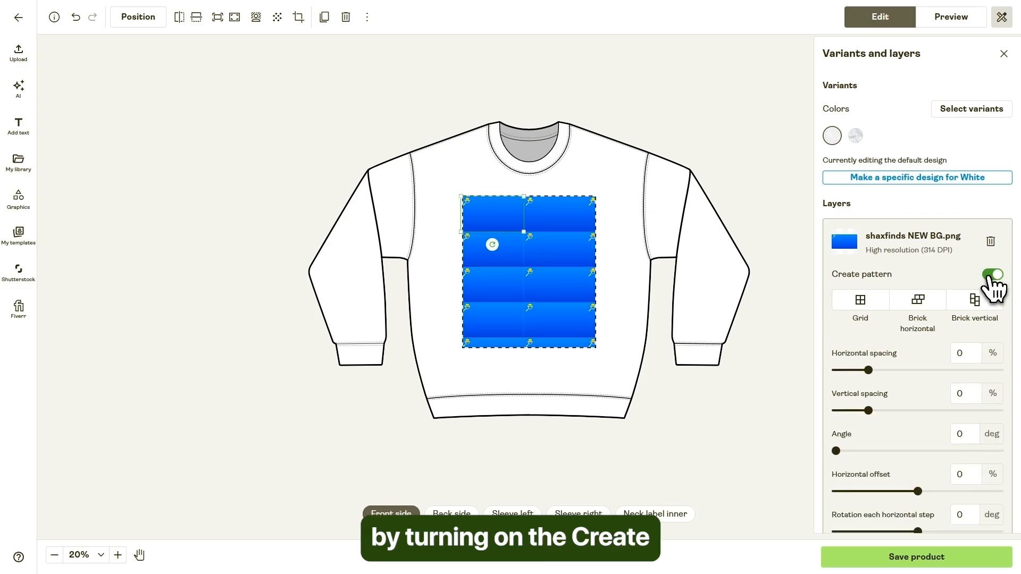
left_click(990, 275)
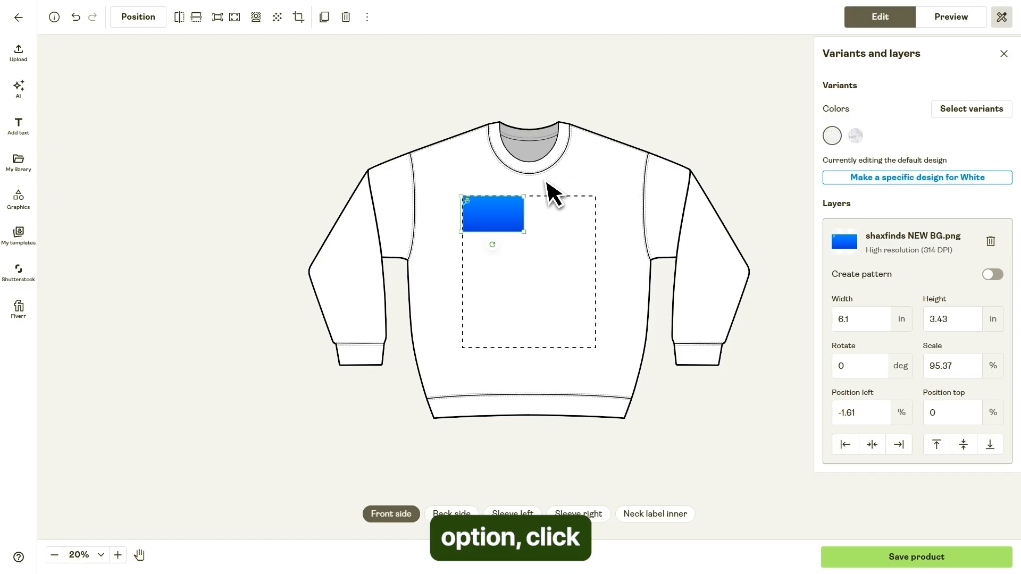
Generate an AI image from the example prompt "Illustrated retro music cassette, bright, flat colors" and place it about 5.18 in square in the front's upper-right corner.
left_click(19, 88)
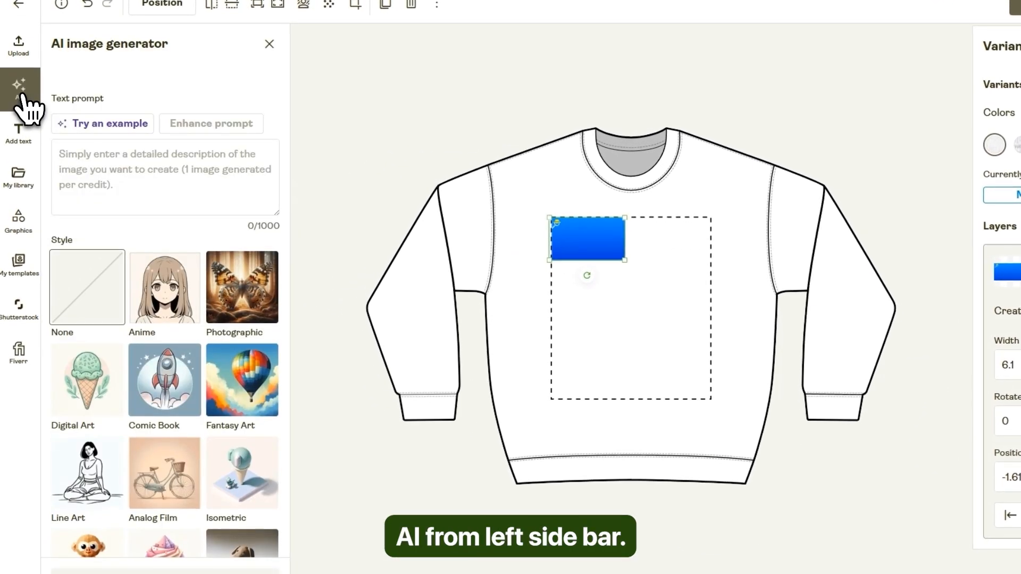
scroll(181, 282, "down", 5)
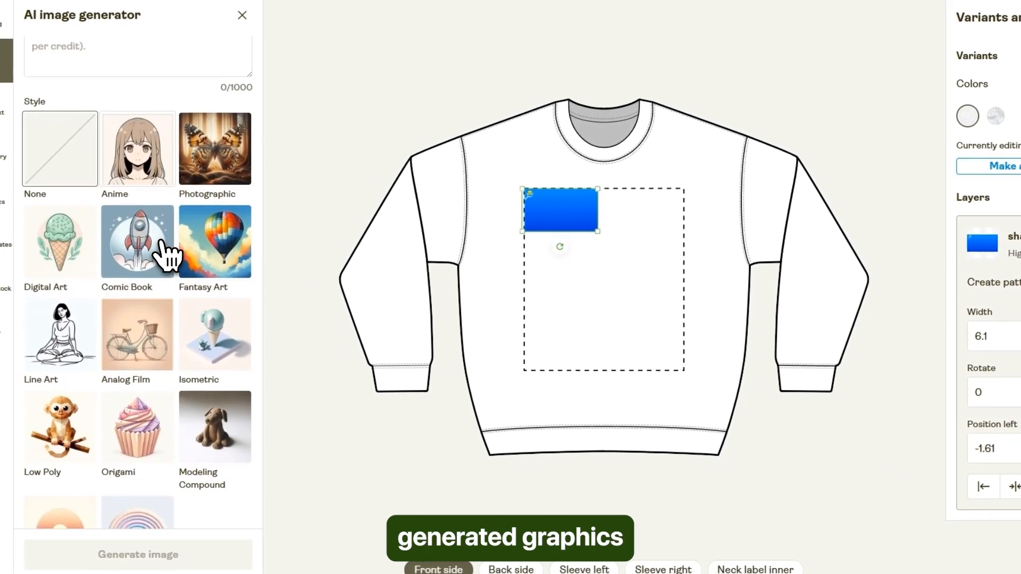
scroll(118, 273, "up", 6)
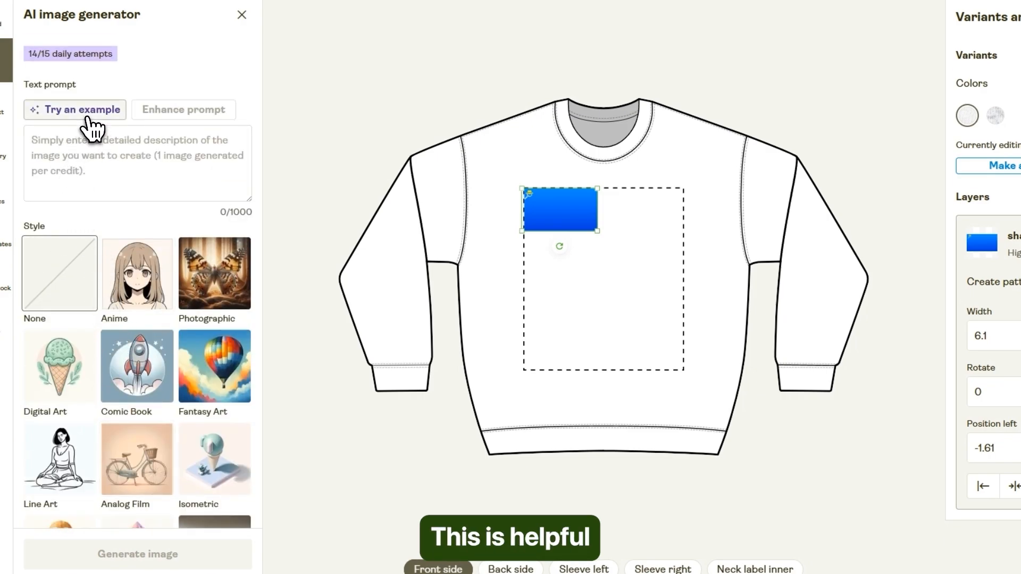
left_click(87, 117)
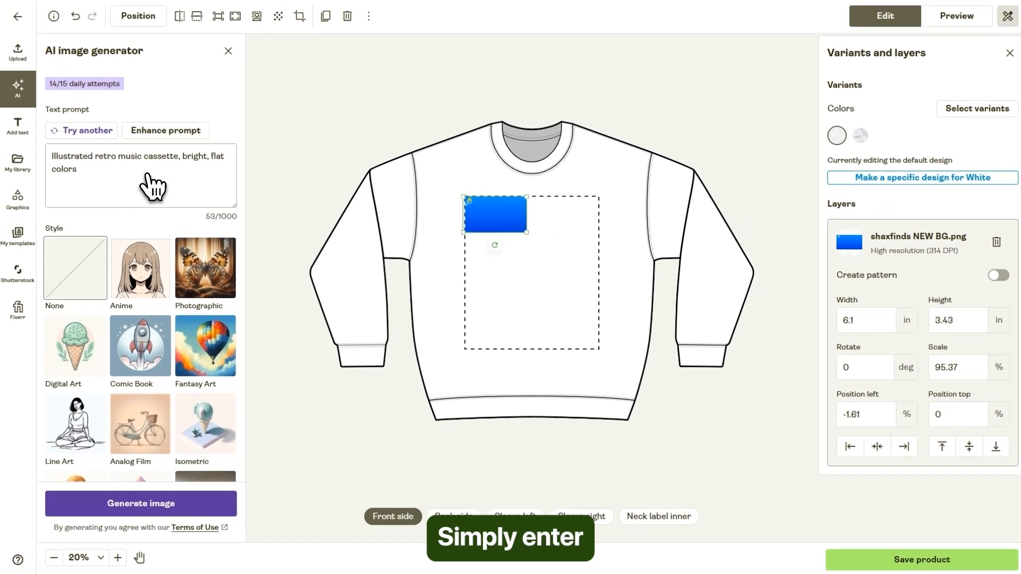
left_click(145, 510)
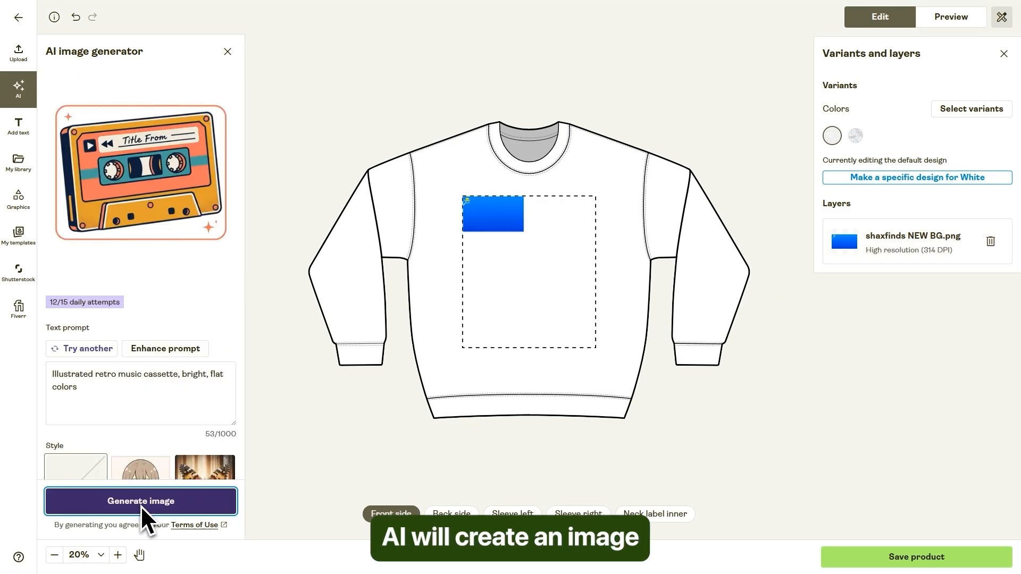
left_click(135, 182)
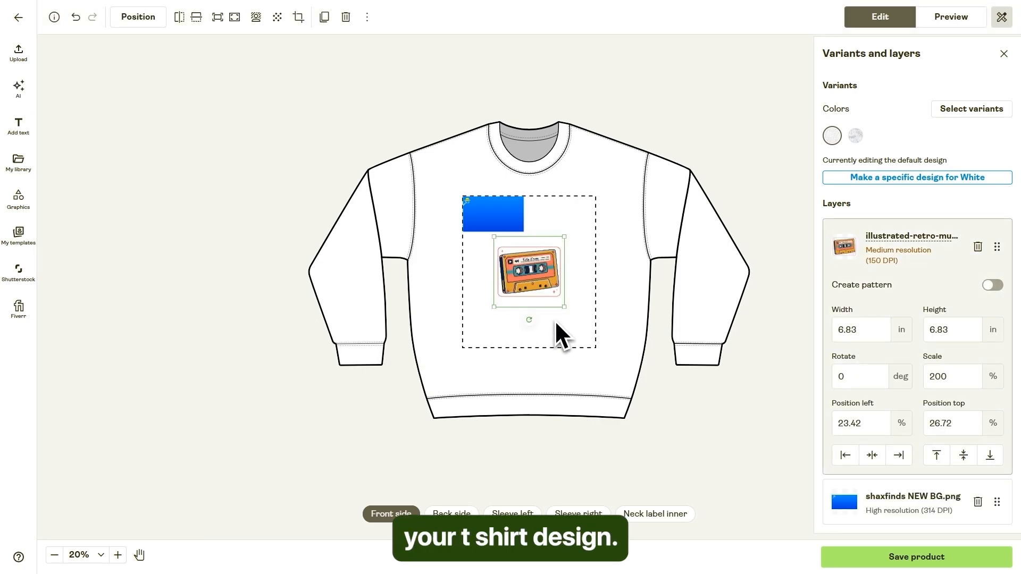
mouse_move(564, 307)
left_mouse_down()
mouse_move(528, 258)
mouse_move(525, 285)
mouse_move(537, 276)
mouse_move(557, 303)
left_mouse_up()
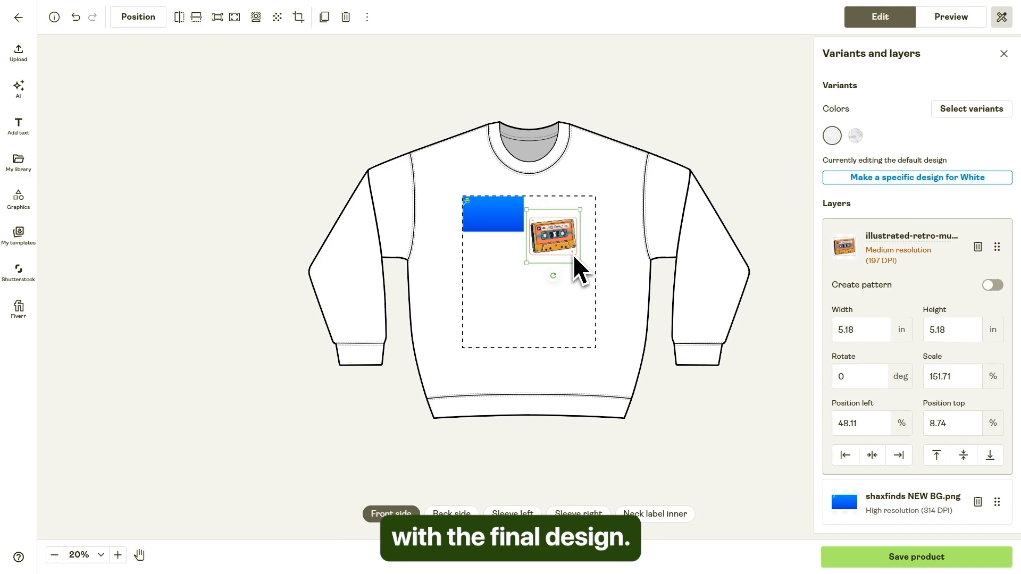
left_click_drag(573, 254, 583, 239)
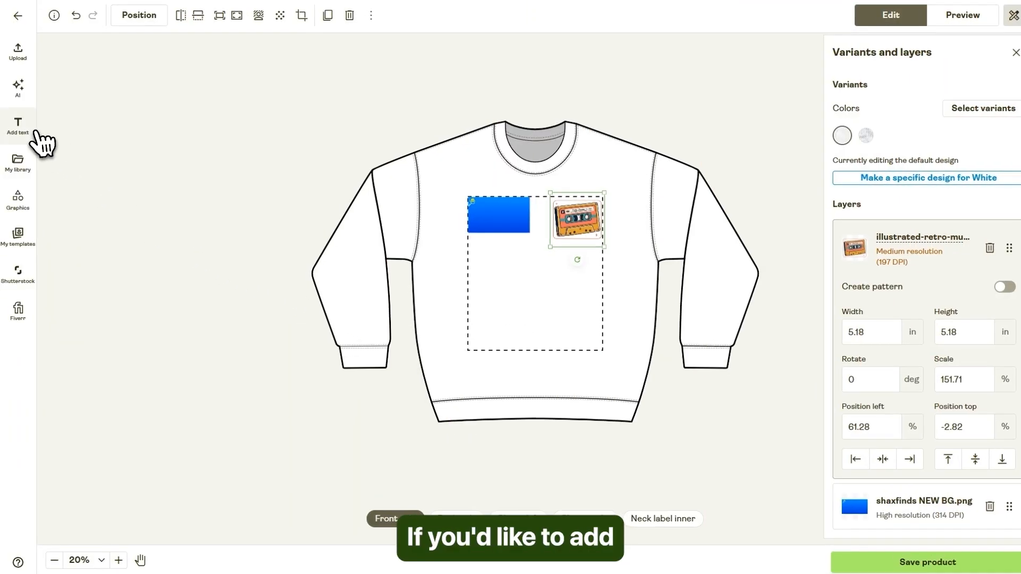
Add the text "SHAX FINDS" in Abril Fatface to the middle of the front print area and display the Ash variant.
left_click(33, 140)
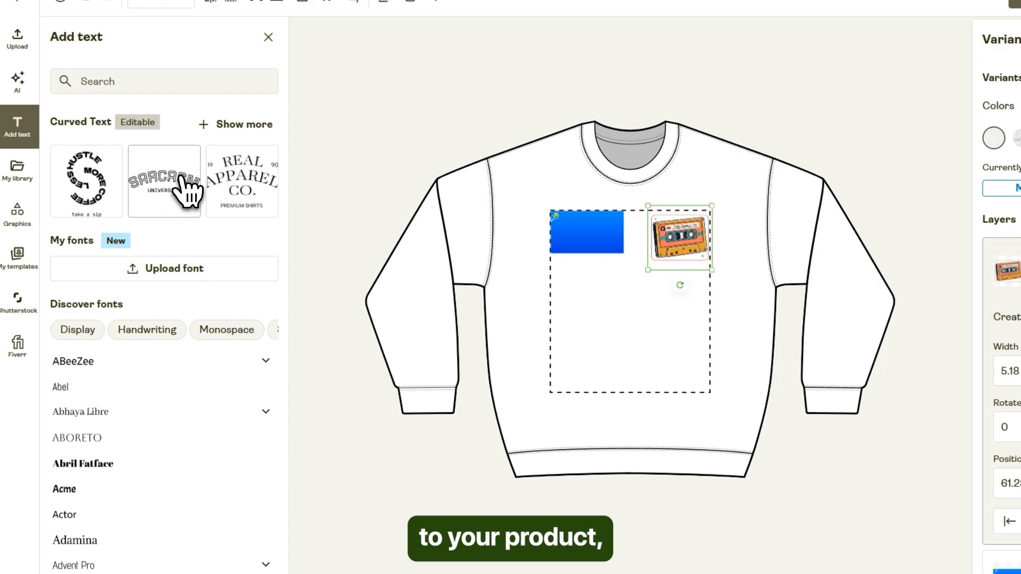
scroll(139, 346, "down", 5)
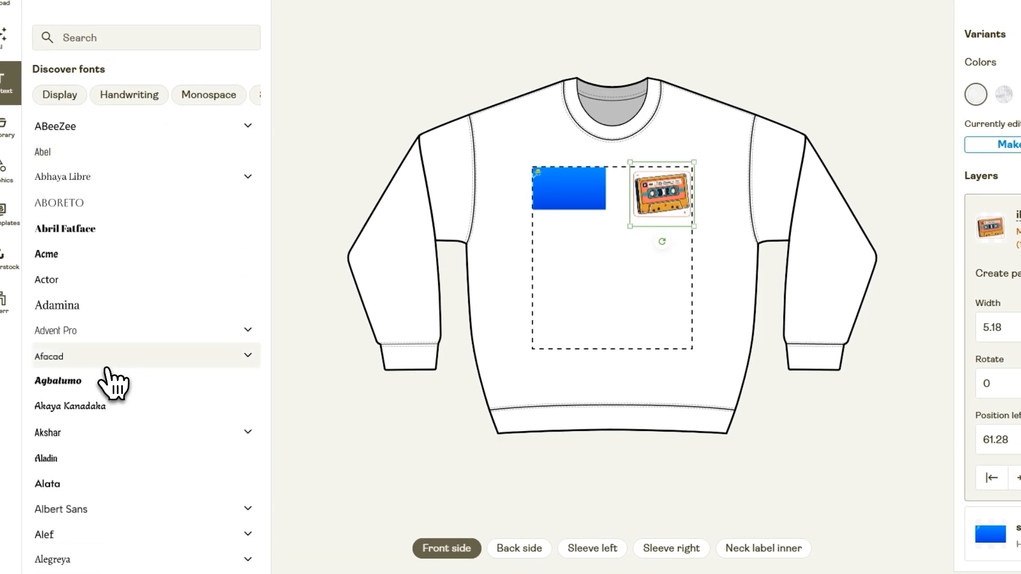
left_click(77, 230)
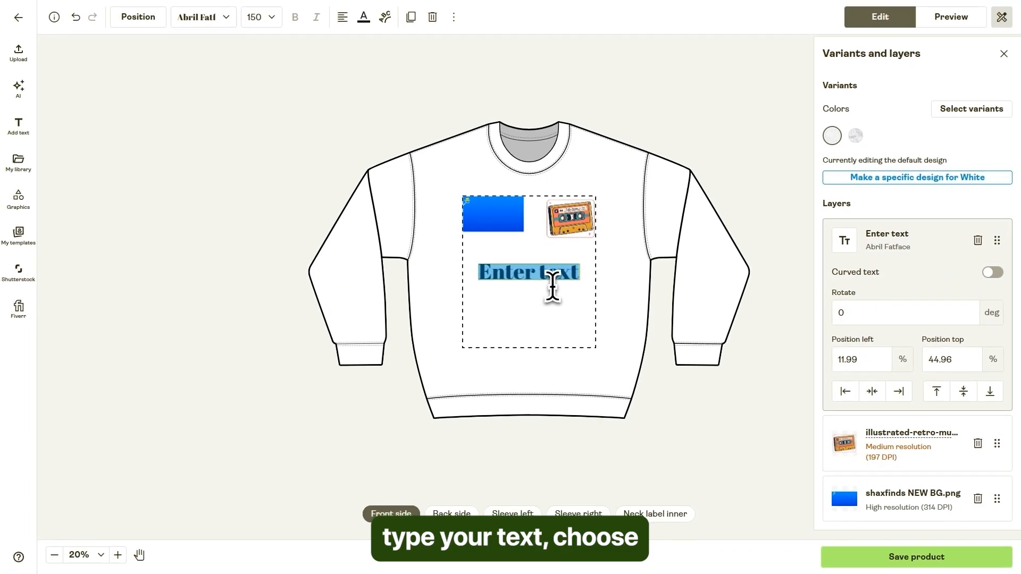
type("SHAX FINDS")
left_click(552, 275)
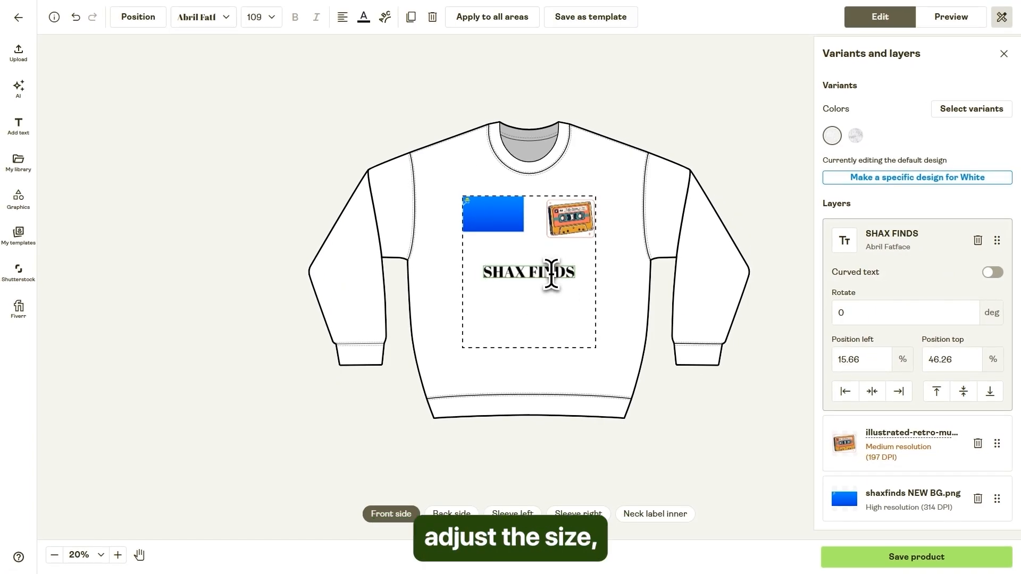
left_click(856, 136)
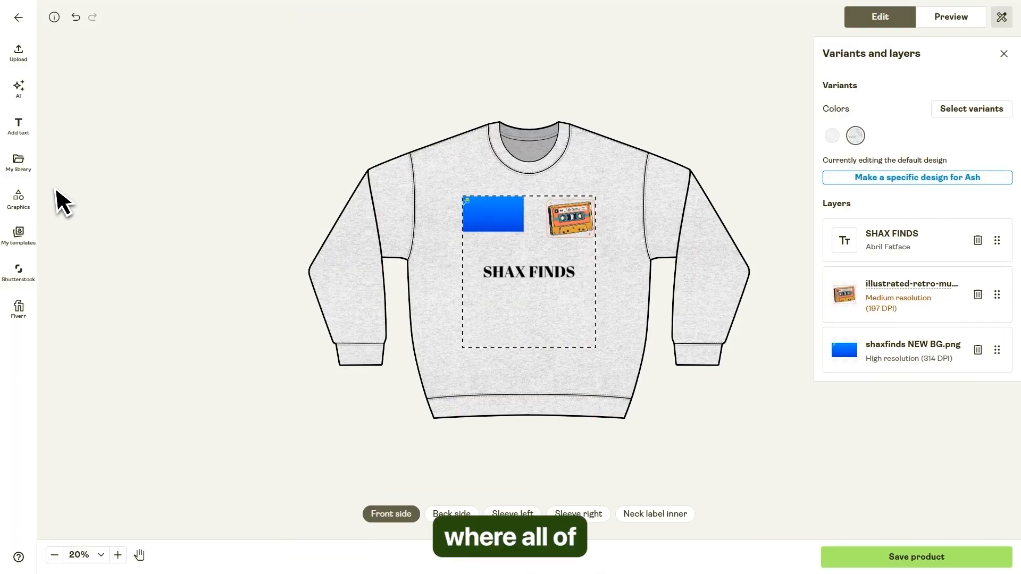
Add the red heart graphic from the text elements to the front and shrink it to fit centered below the "SHAX FINDS" text.
left_click(20, 164)
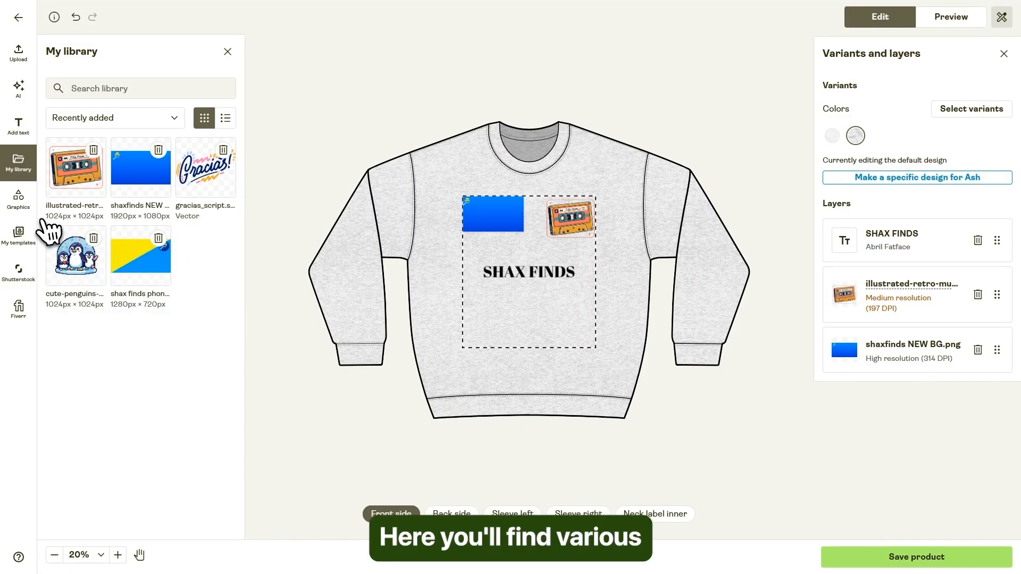
left_click(20, 201)
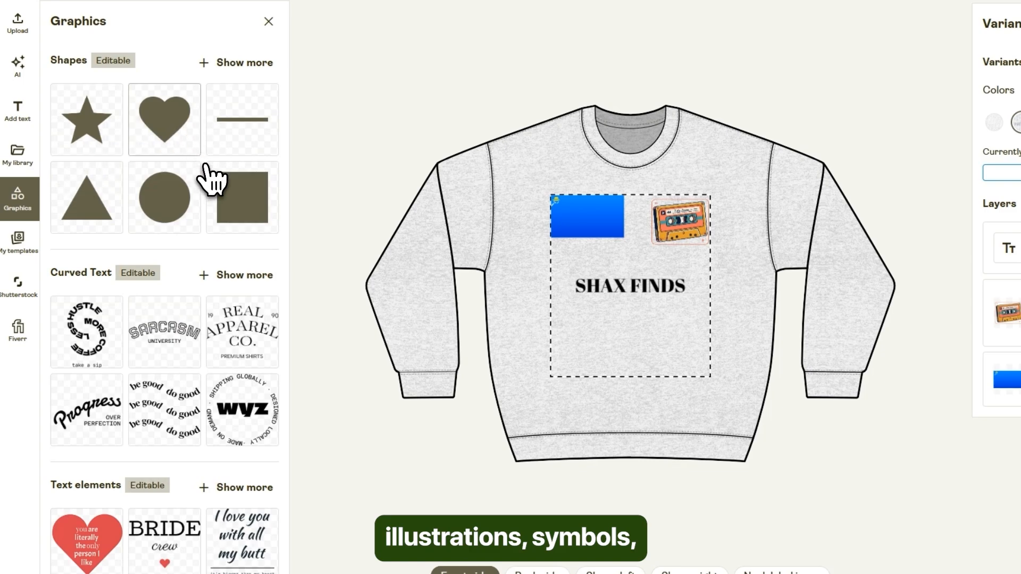
scroll(221, 256, "down", 4)
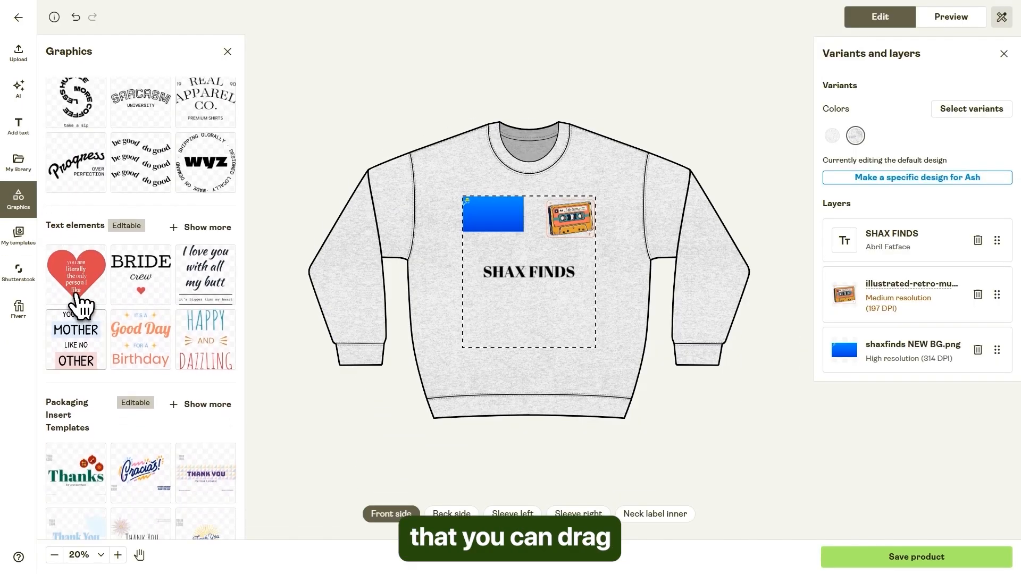
left_click(85, 351)
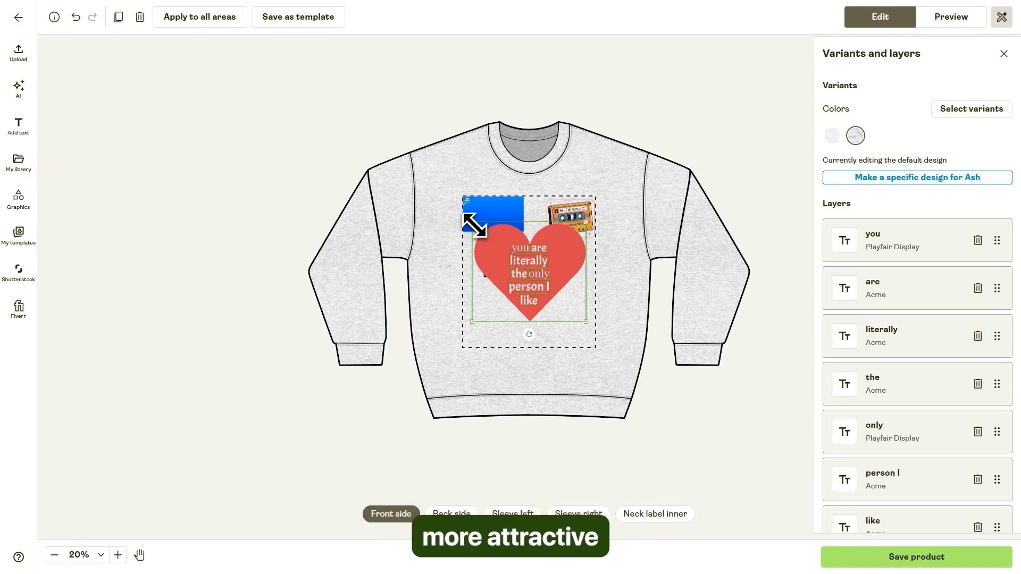
left_click_drag(473, 223, 540, 267)
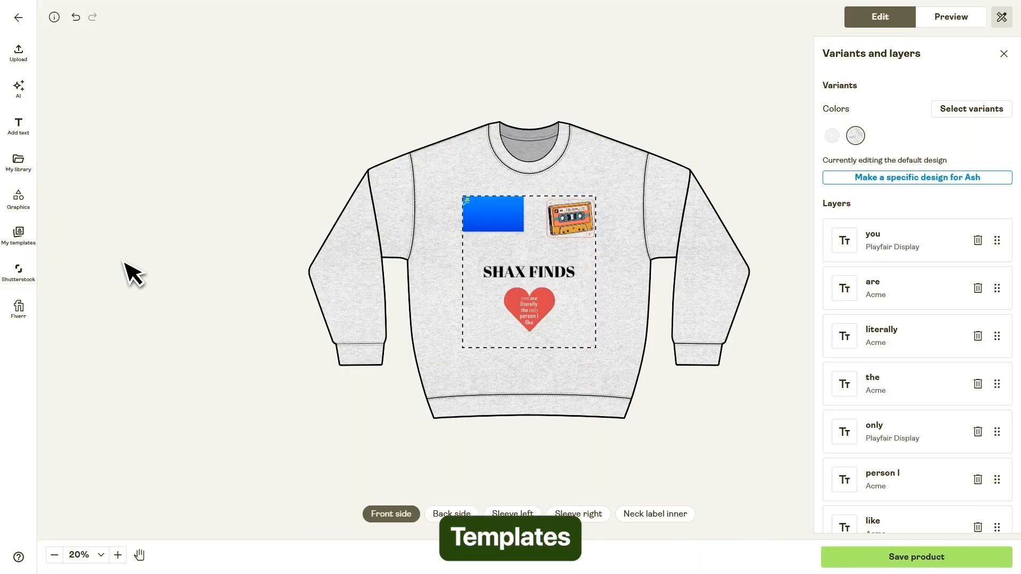
Check the saved design templates and the note about reusable templates.
left_click(18, 234)
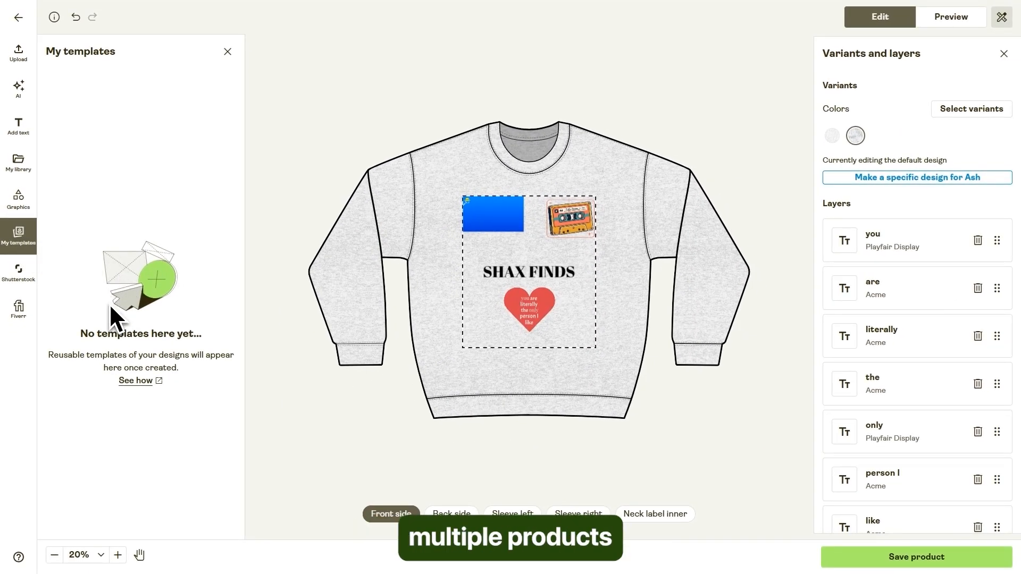
left_click_drag(96, 356, 191, 368)
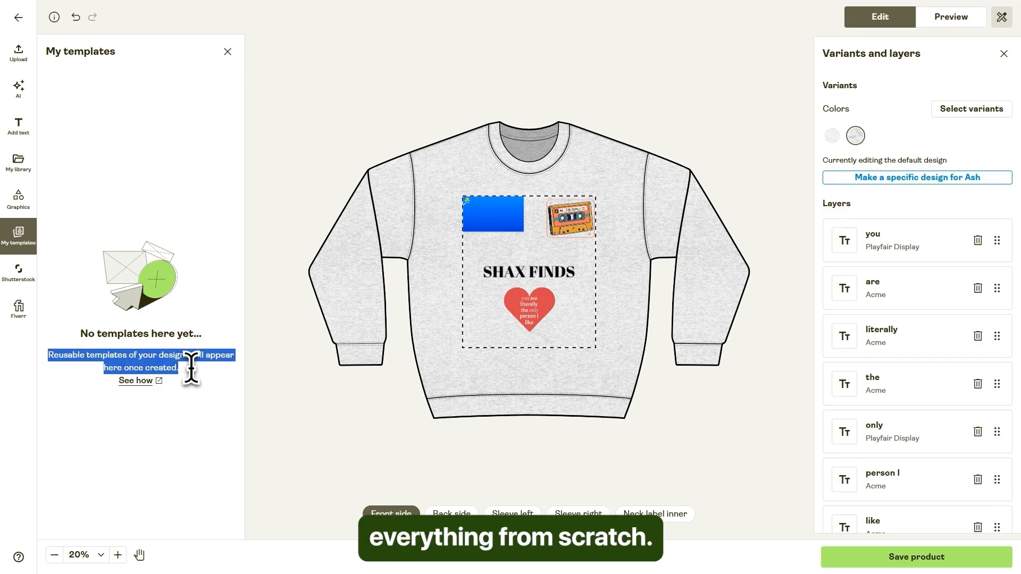
left_click(155, 309)
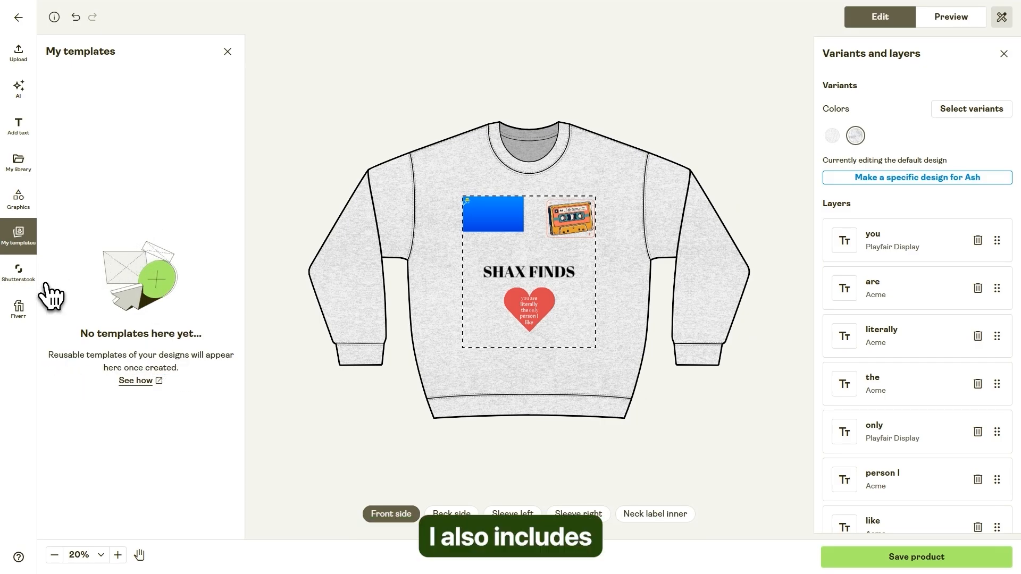
Add the pink cat seamless pattern from Shutterstock's Essentials collection, about 3.85 in square, in the front print area's lower-right corner.
left_click(18, 271)
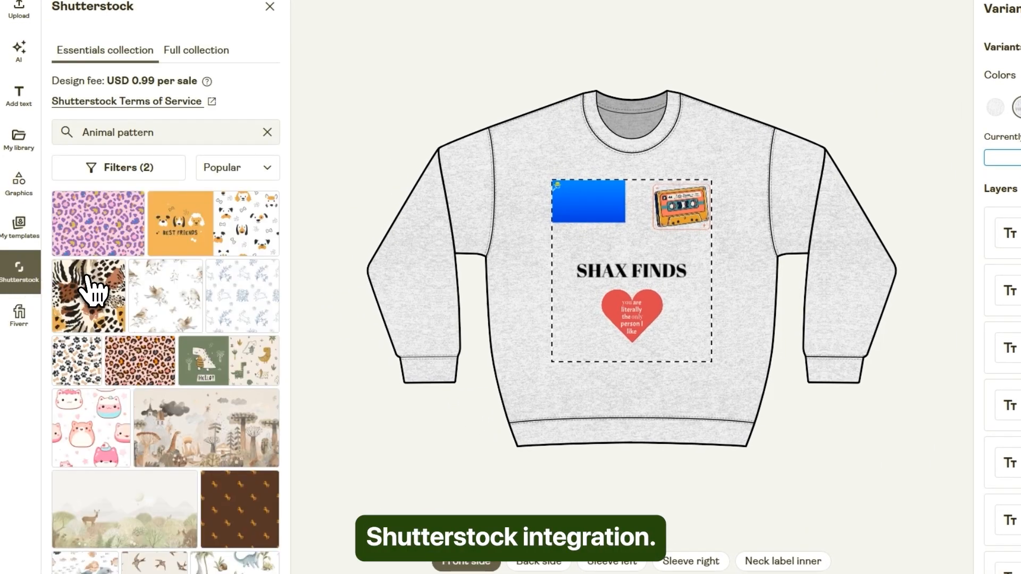
scroll(192, 278, "down", 3)
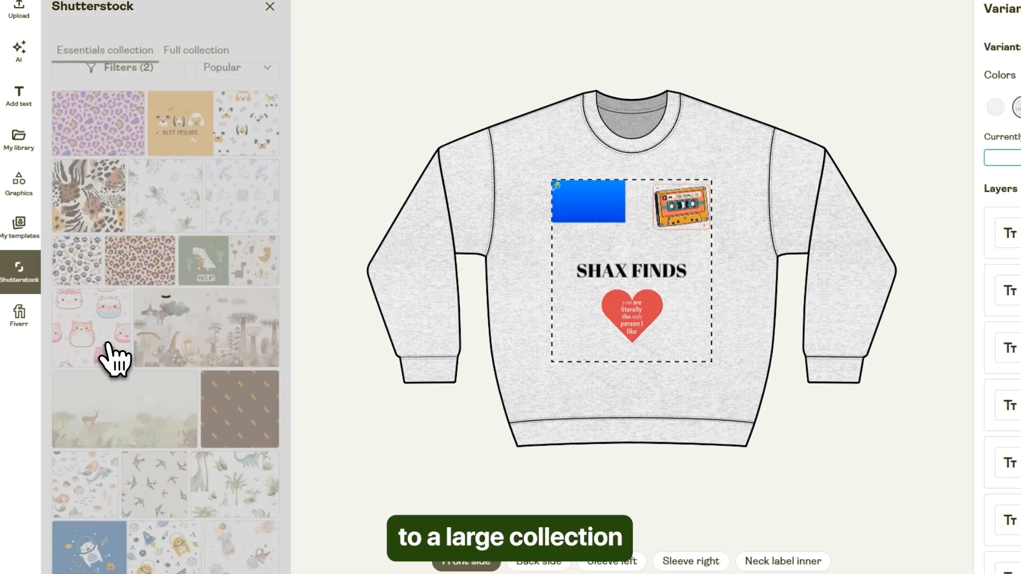
left_click(110, 358)
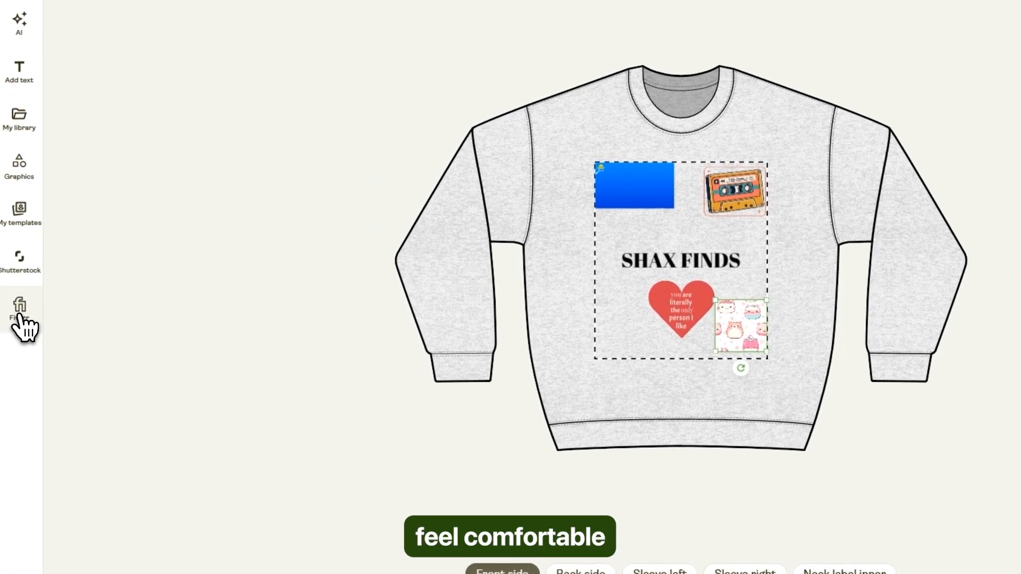
Open Fiverr's freelance services page from the design editor and browse the E-commerce Store Setup offers.
left_click(20, 311)
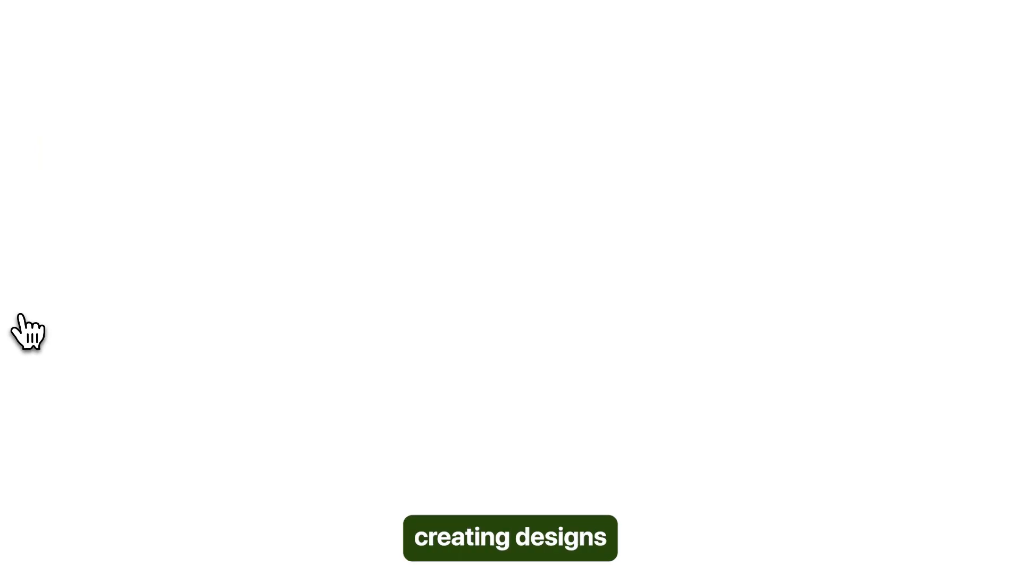
scroll(417, 320, "down", 3)
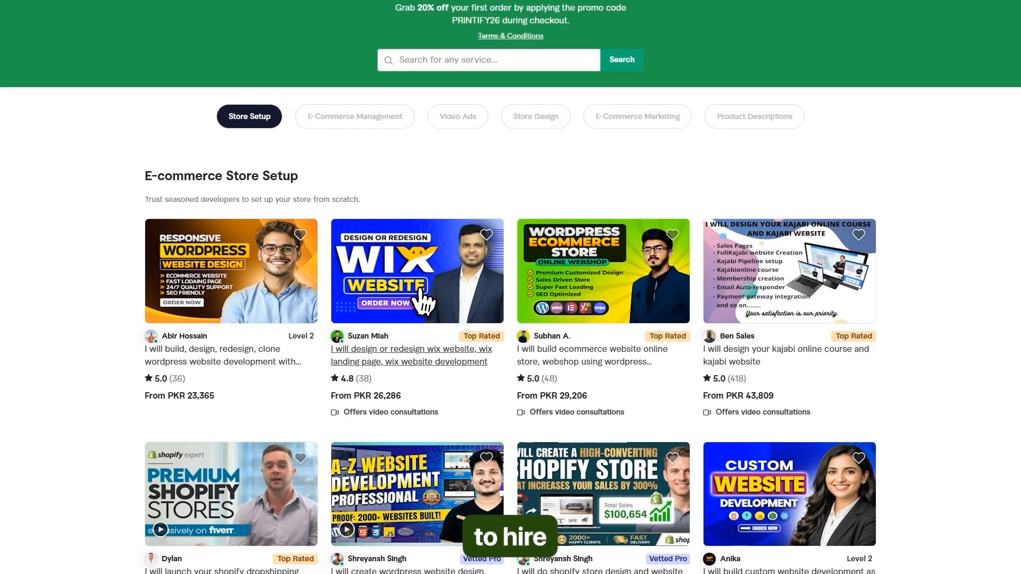
scroll(225, 273, "down", 5)
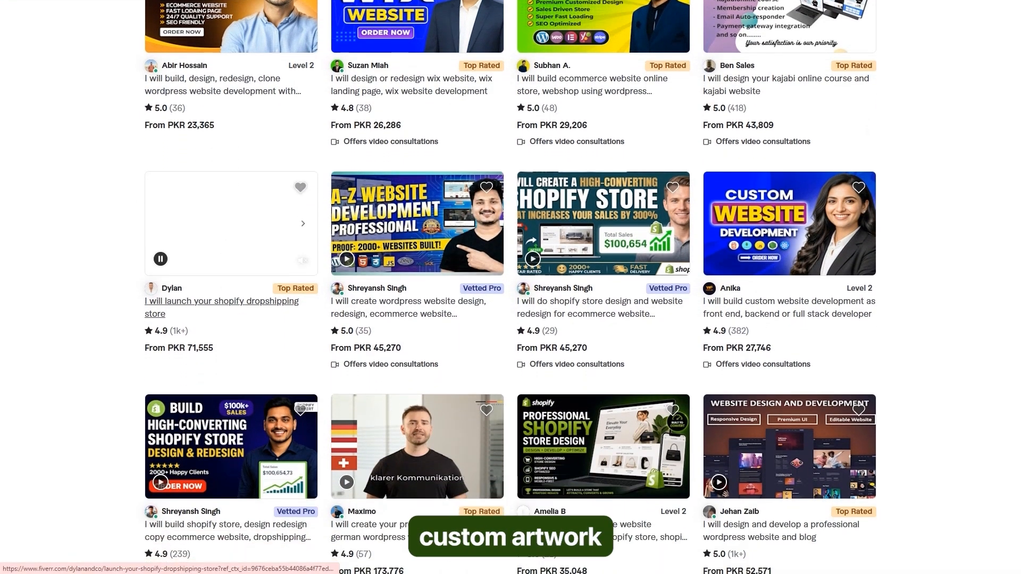
scroll(225, 306, "down", 5)
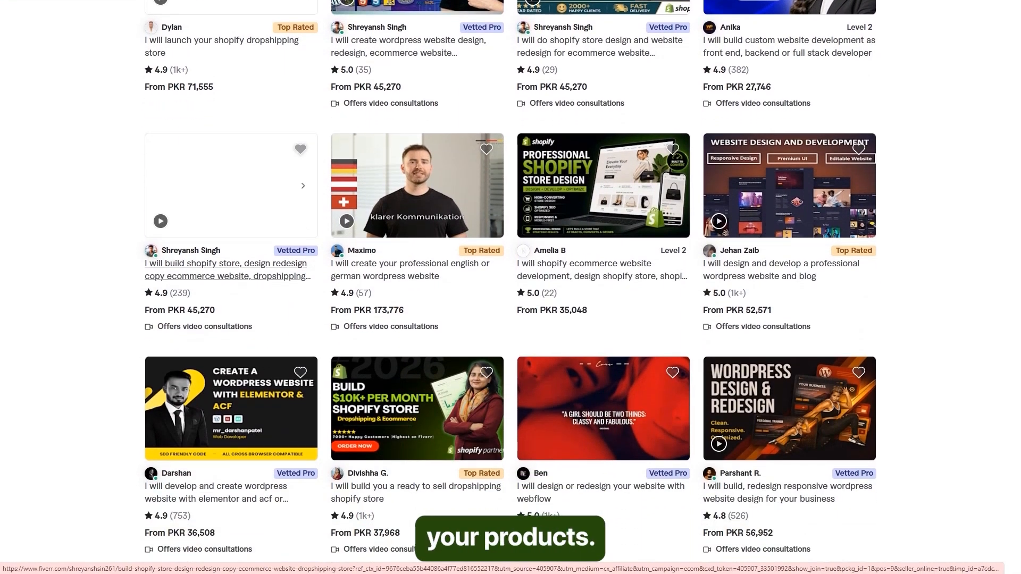
scroll(221, 267, "up", 15)
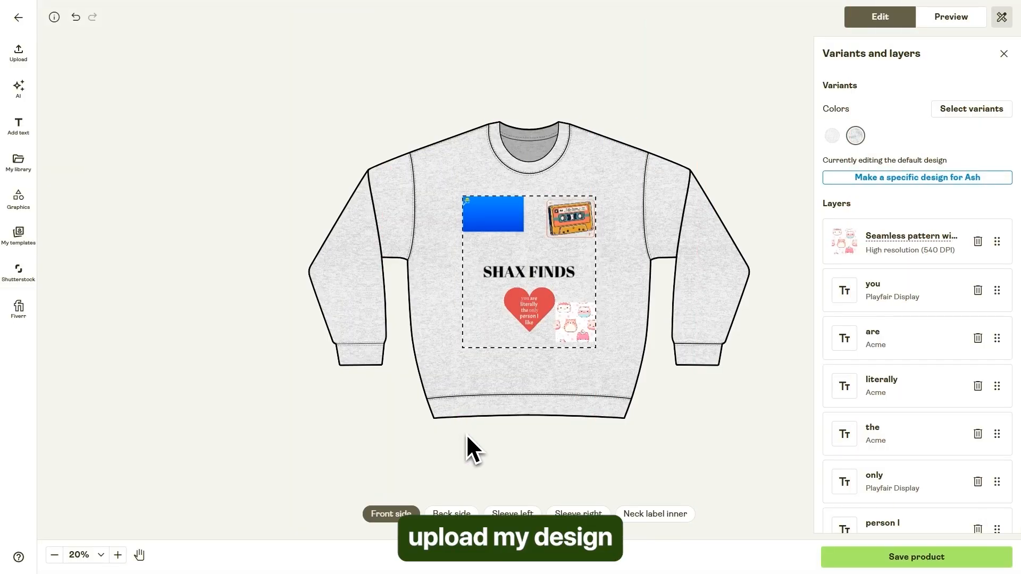
Upload "Activity 1.png" from the device to the sweatshirt's back side and enlarge it to about 6.25 × 6.25 in in the print area's upper-right part.
left_click(451, 513)
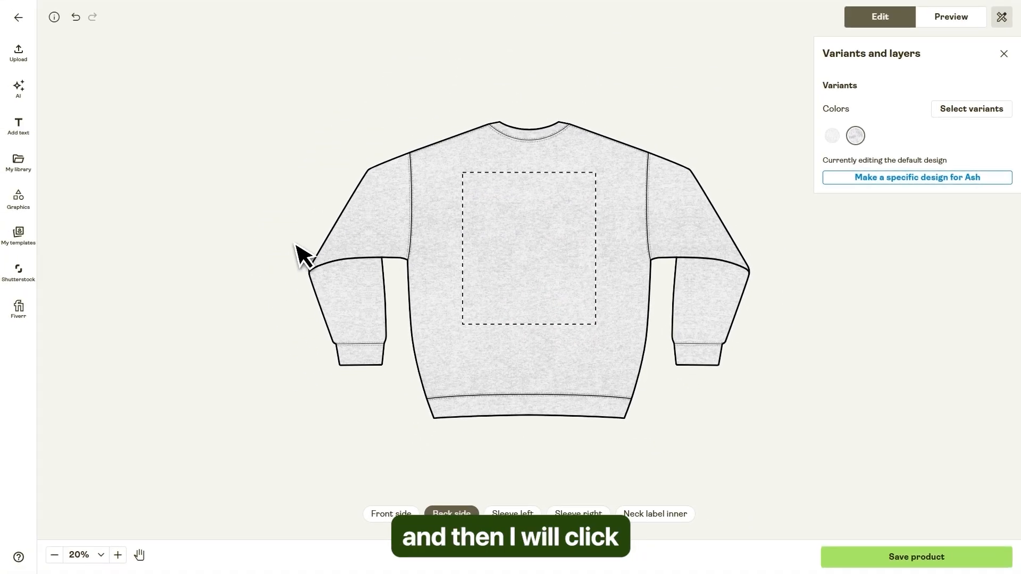
left_click(19, 53)
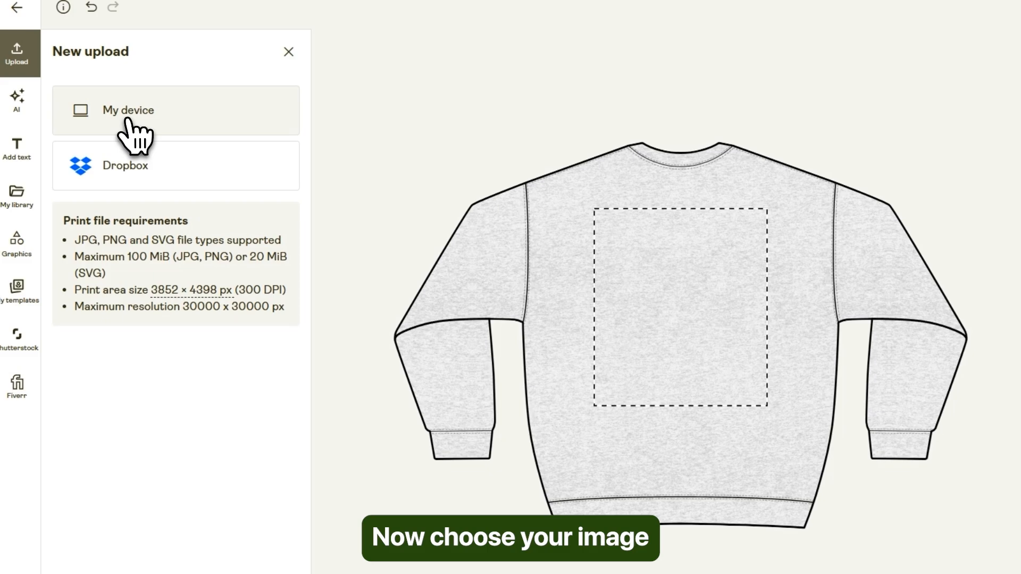
left_click(109, 110)
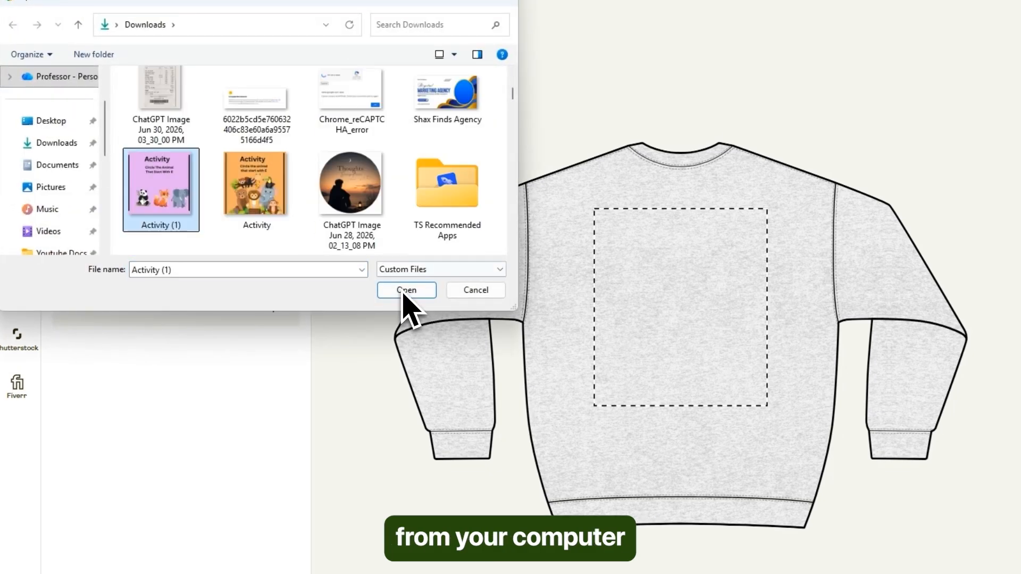
left_click(404, 287)
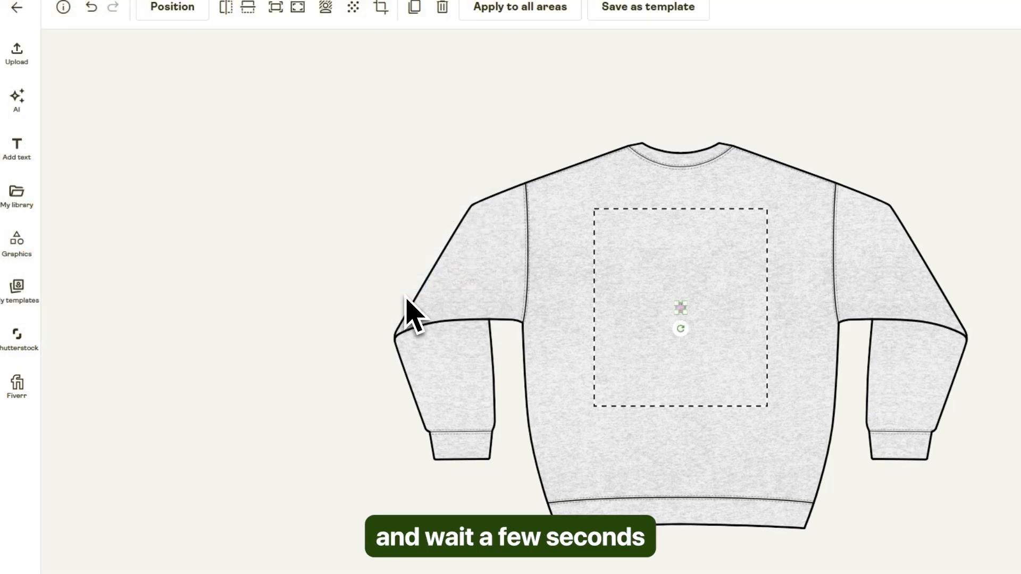
left_click_drag(535, 244, 598, 181)
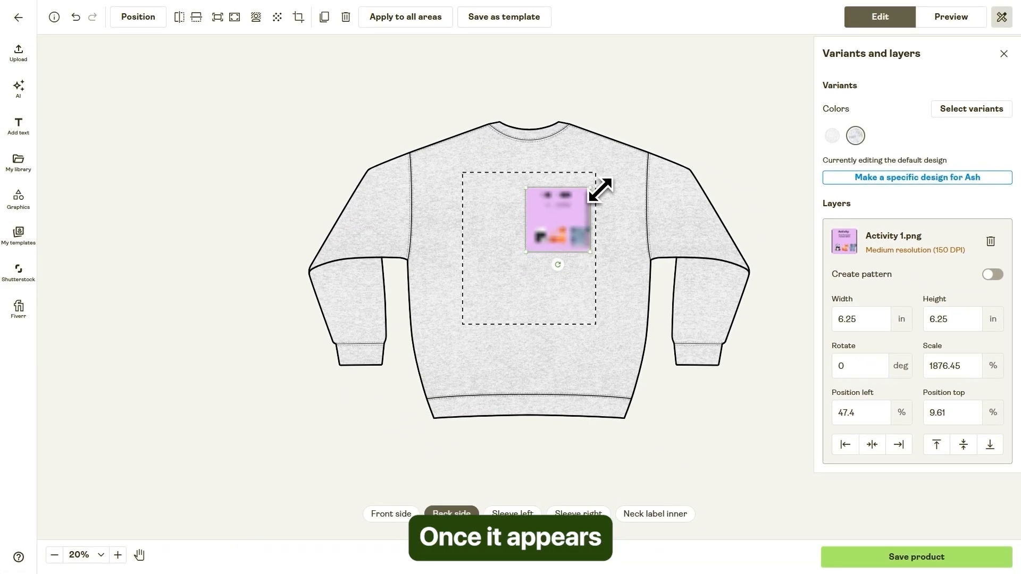
Enlarge the Activity 1.png image to about 14.21 × 14.21 in and position it to cover nearly the whole back print area.
left_click_drag(526, 180, 486, 173)
left_click_drag(557, 206, 549, 236)
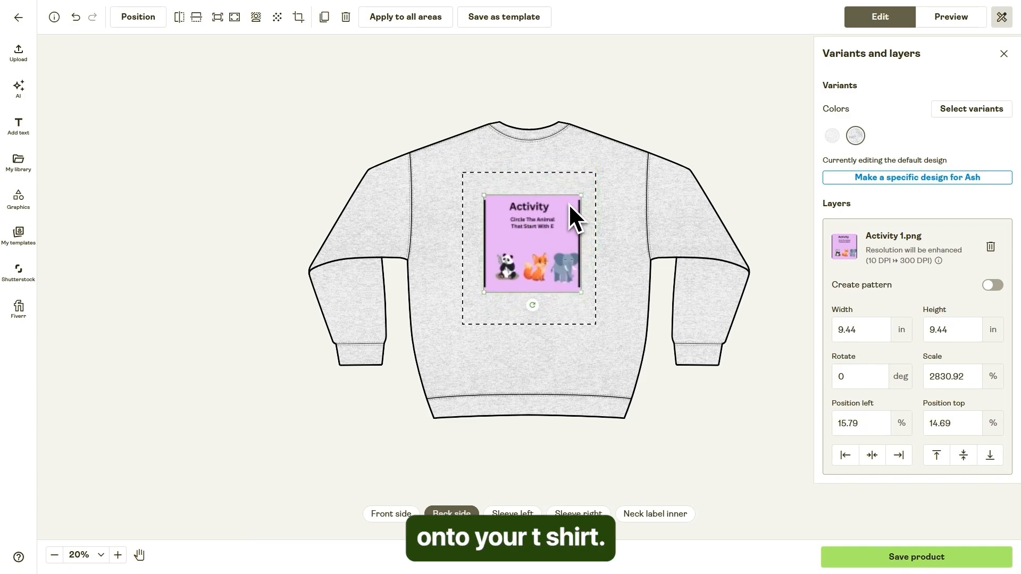
left_click(582, 197)
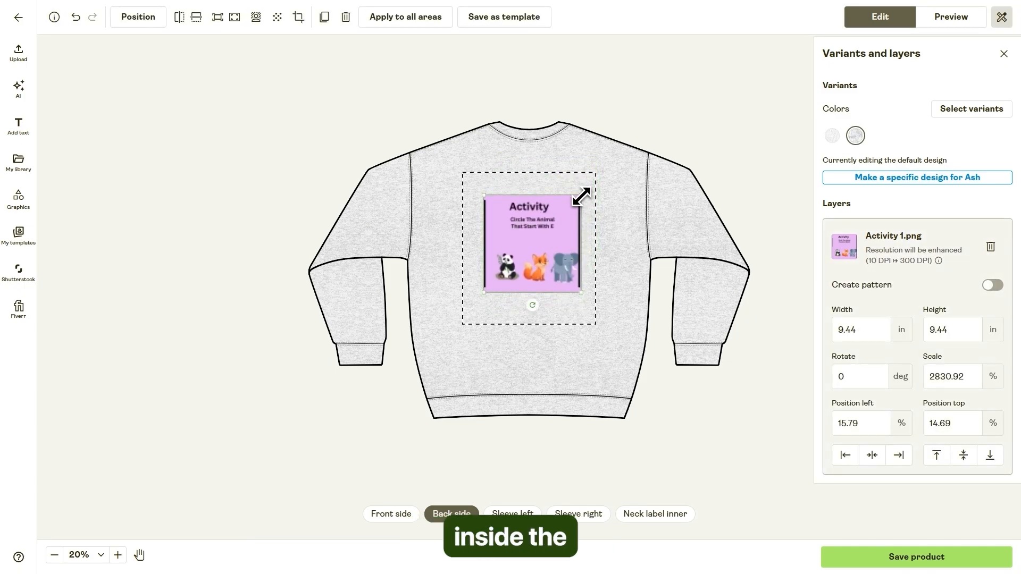
left_click_drag(580, 197, 589, 174)
left_click_drag(483, 183, 456, 173)
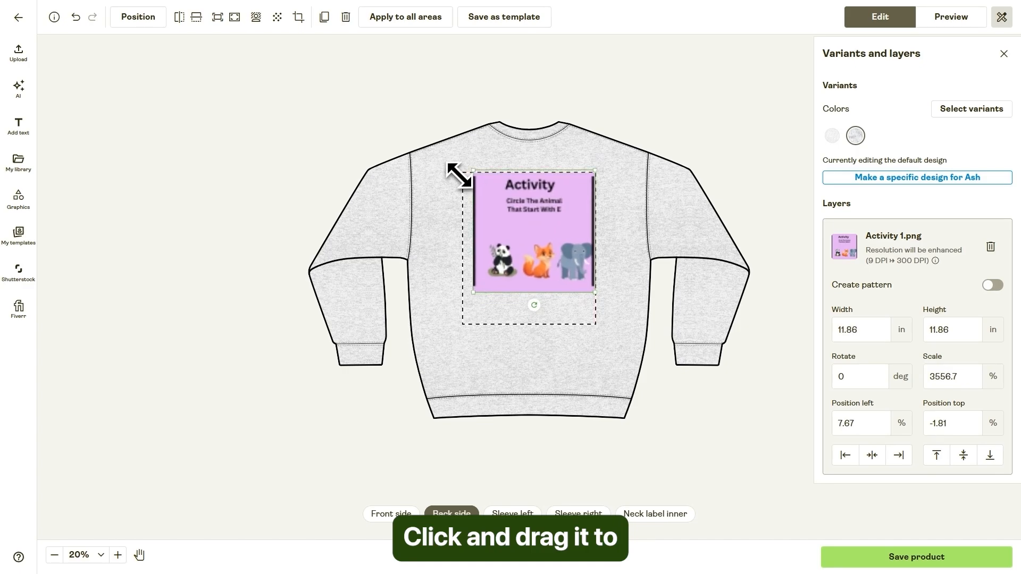
left_click_drag(526, 213, 543, 226)
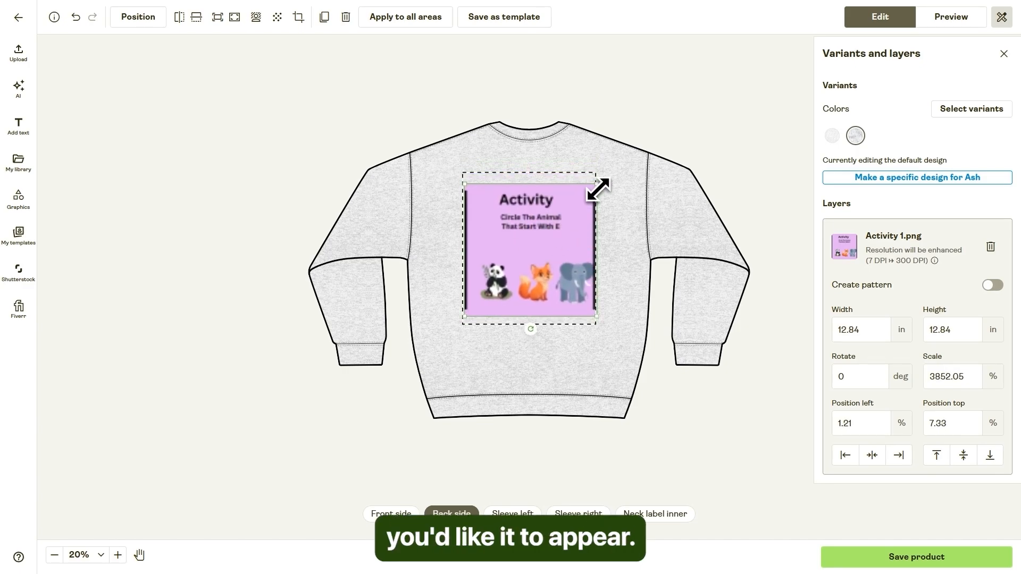
left_click_drag(599, 179, 603, 175)
left_click_drag(468, 178, 455, 167)
left_click_drag(537, 230, 558, 261)
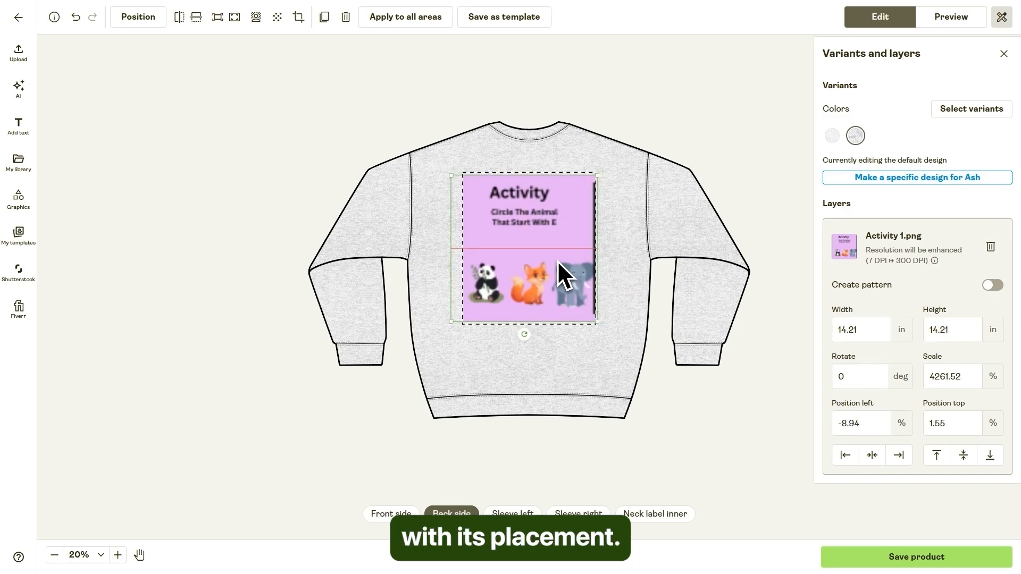
left_click(632, 140)
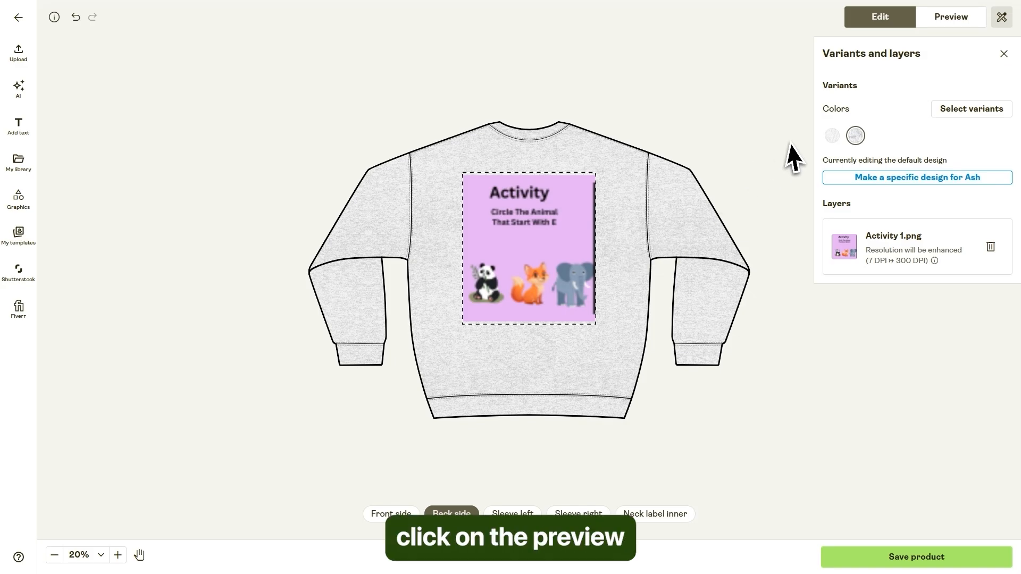
Preview the sweatshirt's front and back mockups, then return to editing the design.
left_click(952, 21)
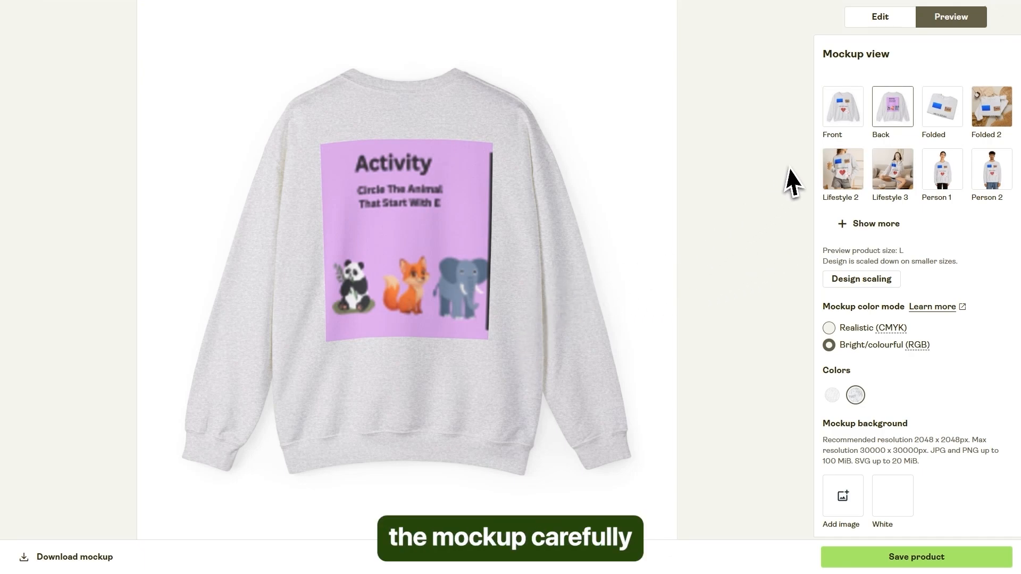
left_click(863, 119)
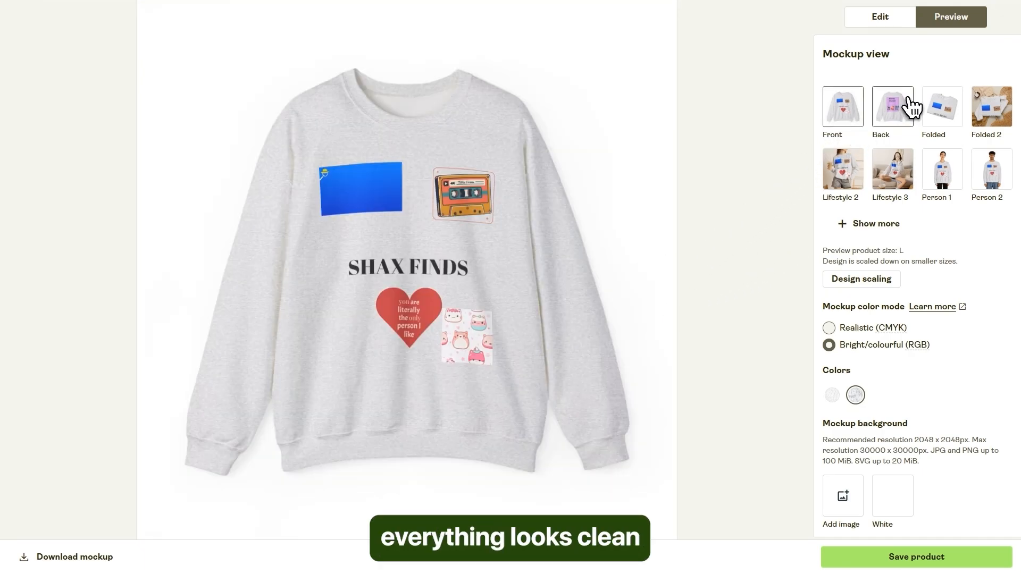
left_click(909, 108)
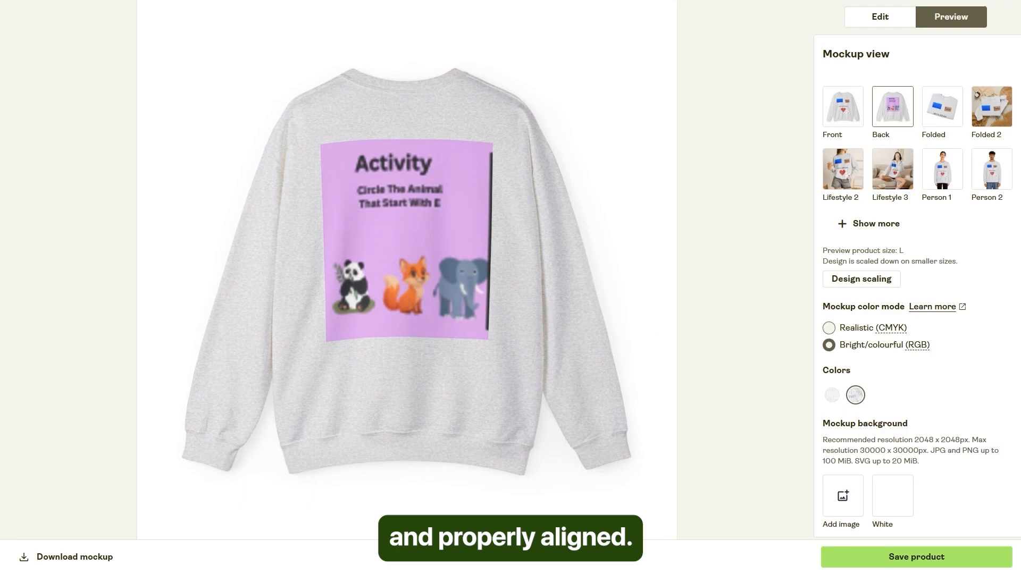
left_click(862, 109)
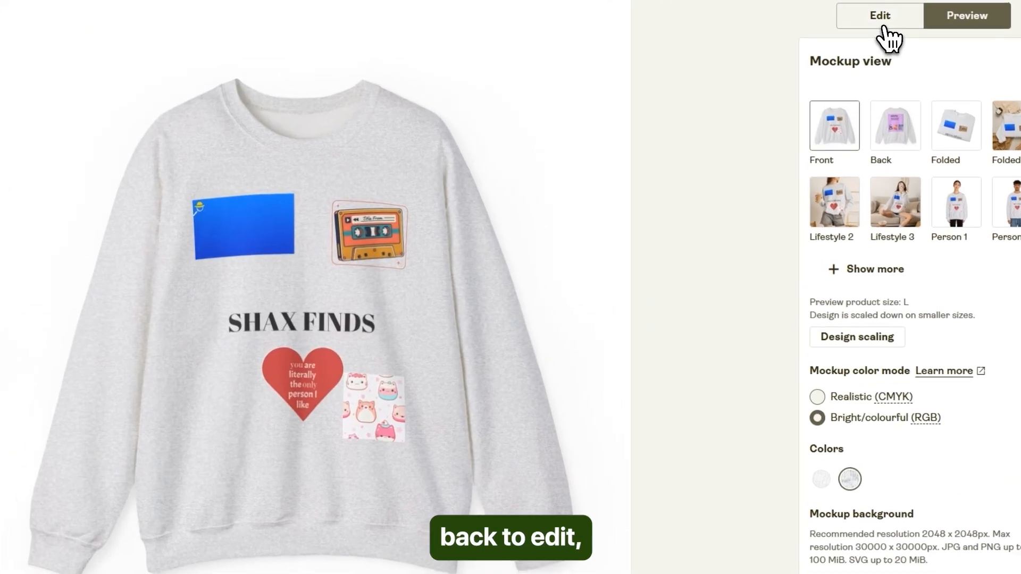
left_click(881, 20)
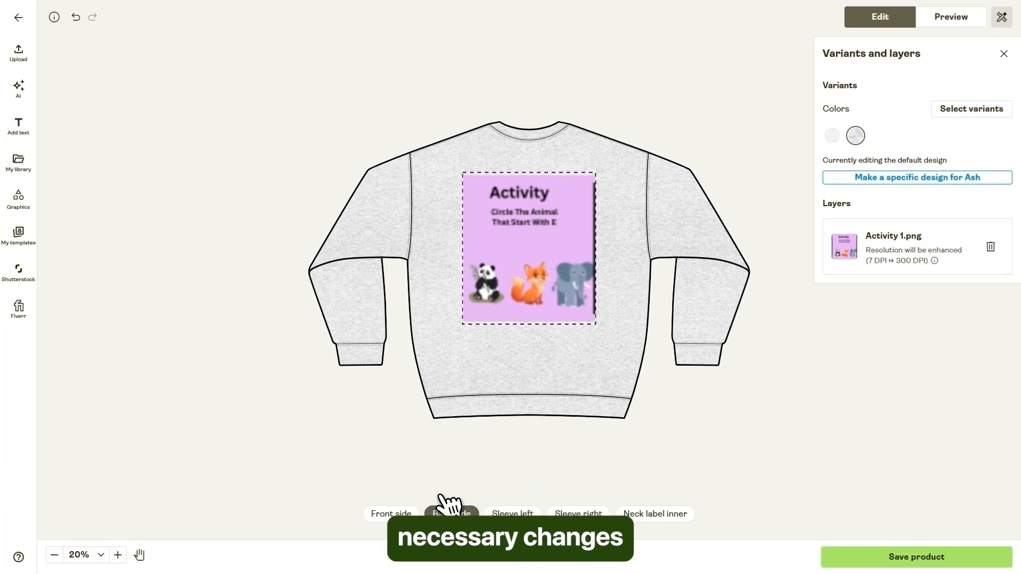
Switch to the front side, save the product and proceed to connecting a store for publishing.
left_click(295, 565)
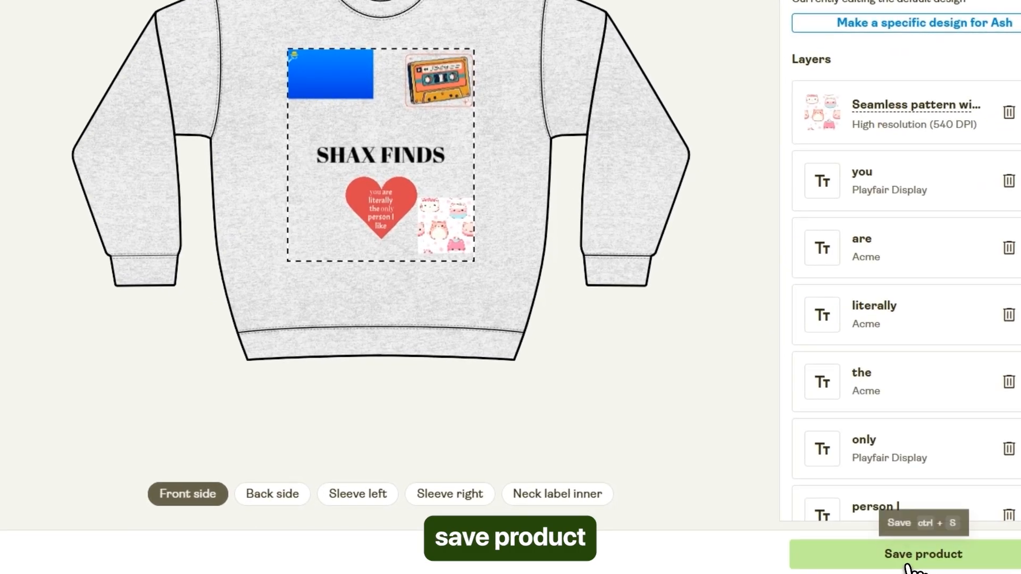
left_click(910, 568)
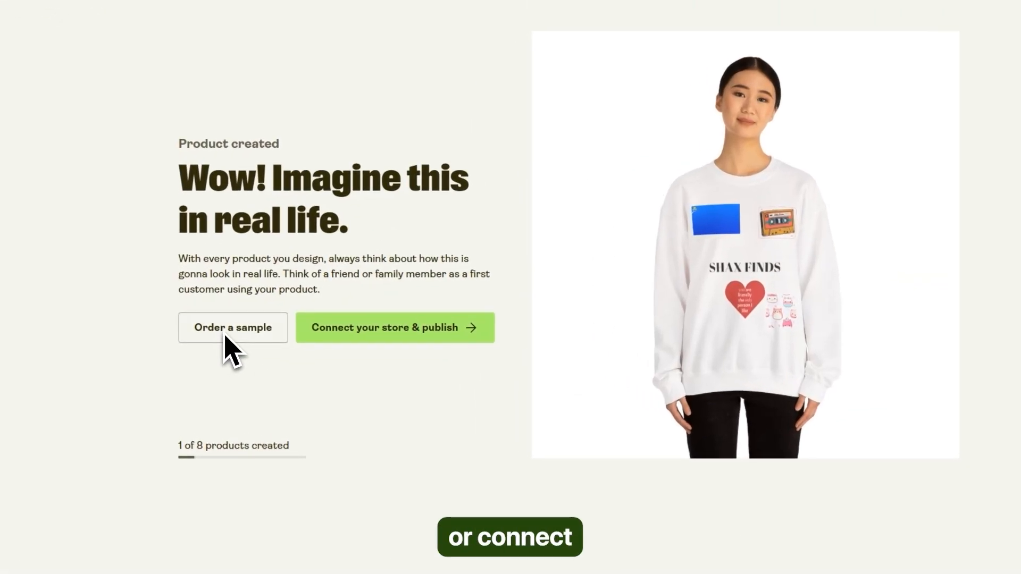
left_click(381, 334)
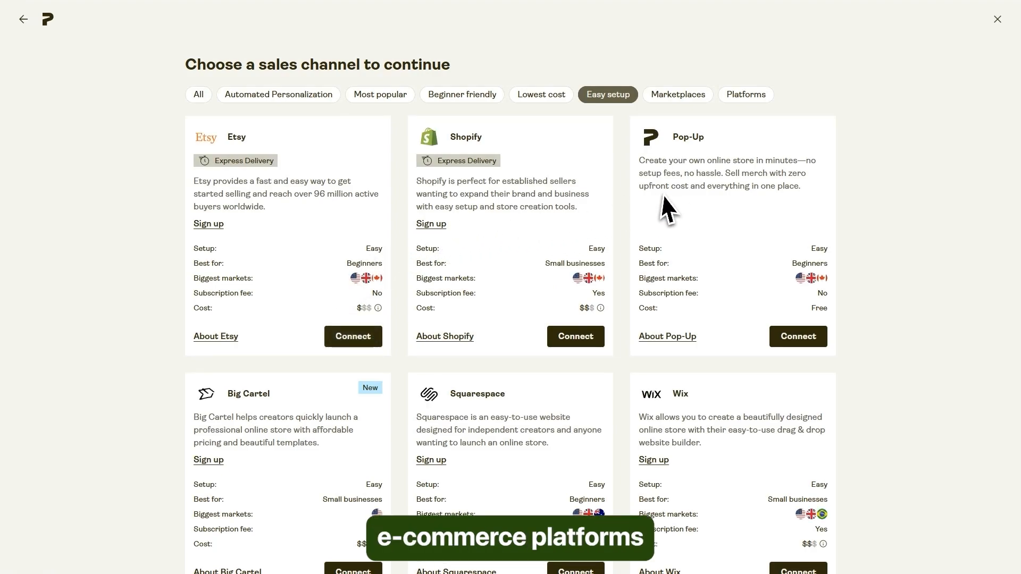
Look through the available sales channels, choose Shopify and continue through its introduction to connect the store.
scroll(734, 233, "down", 1)
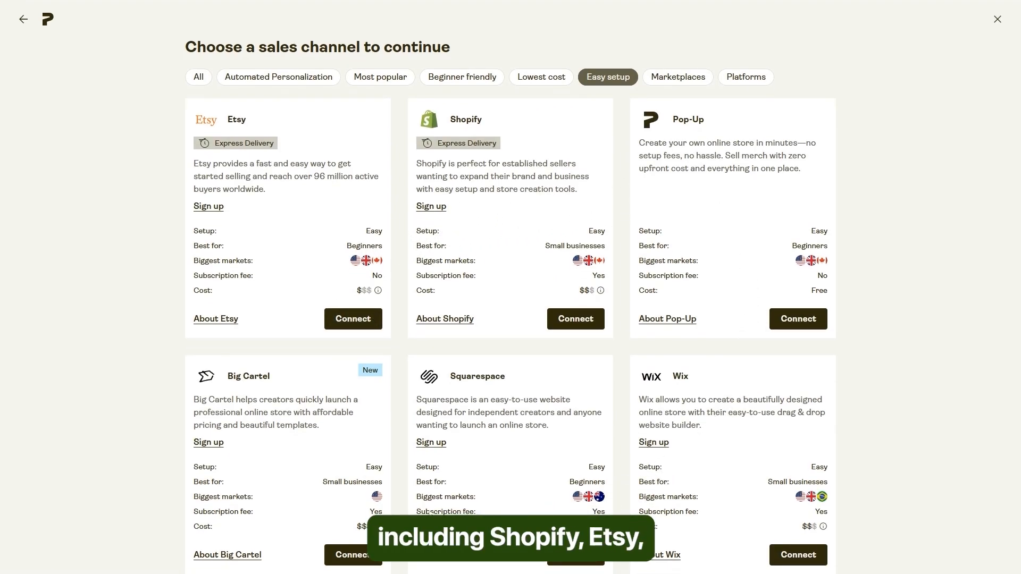
scroll(306, 244, "down", 7)
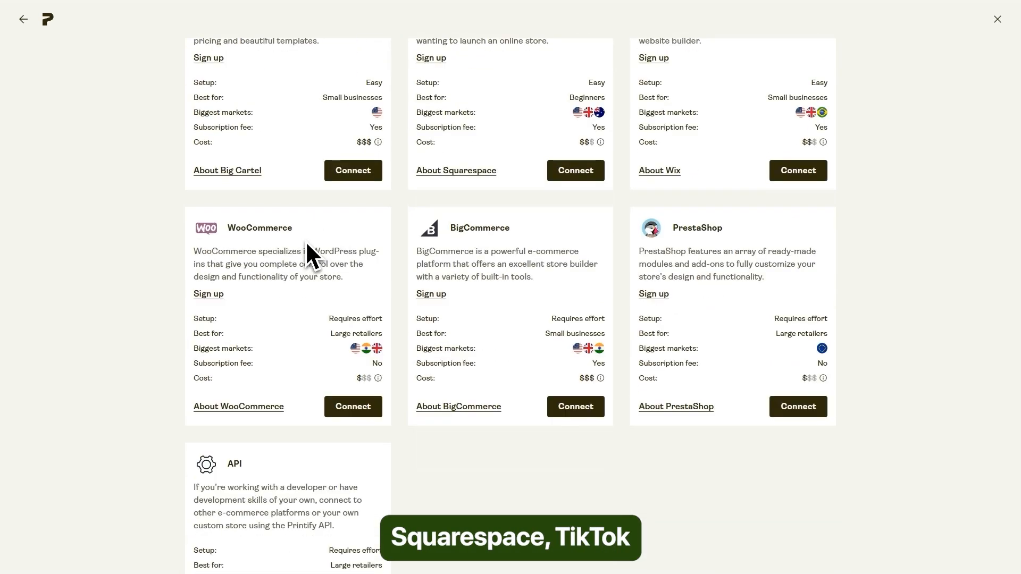
scroll(306, 294, "up", 8)
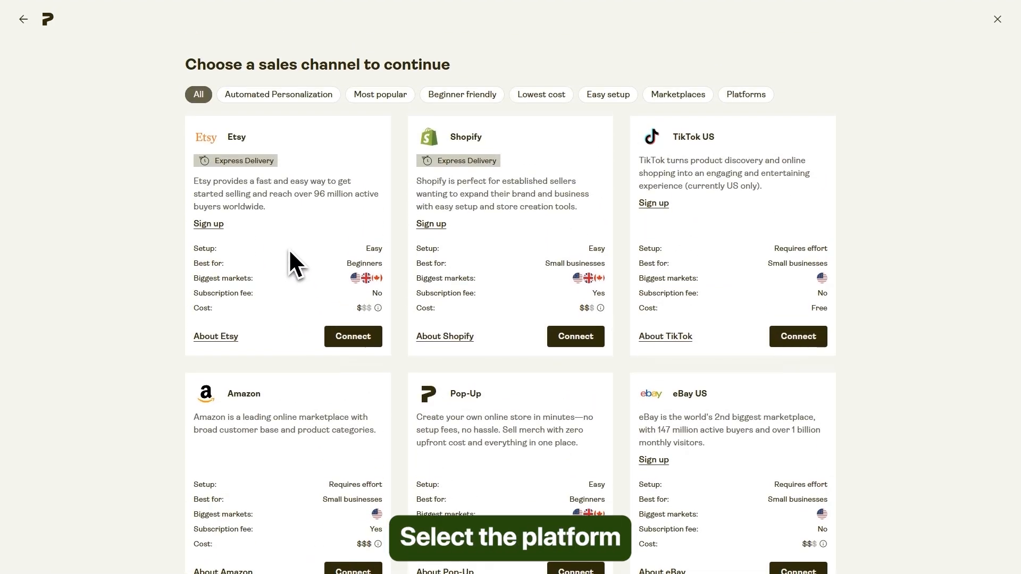
left_click(570, 345)
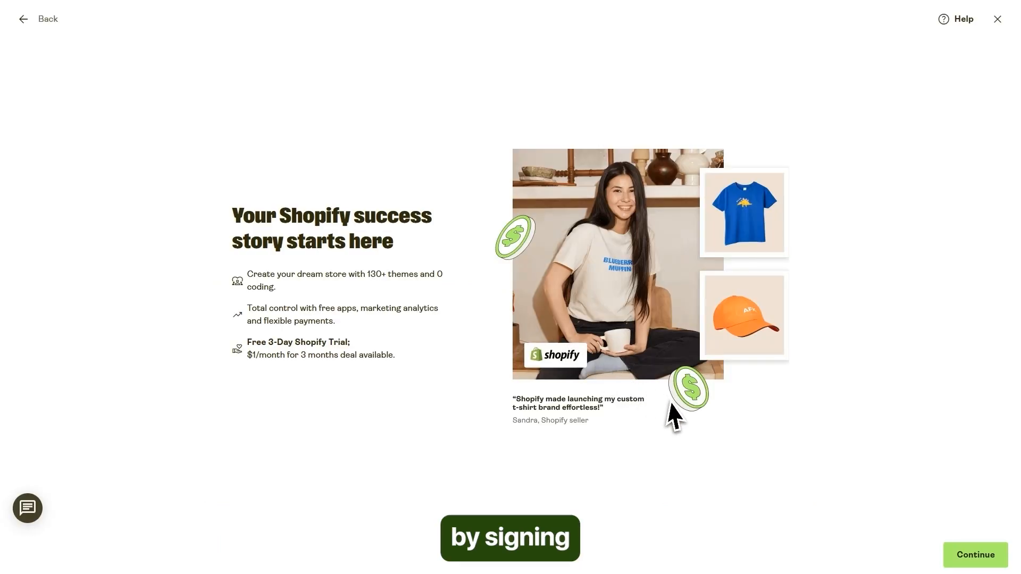
left_click(975, 554)
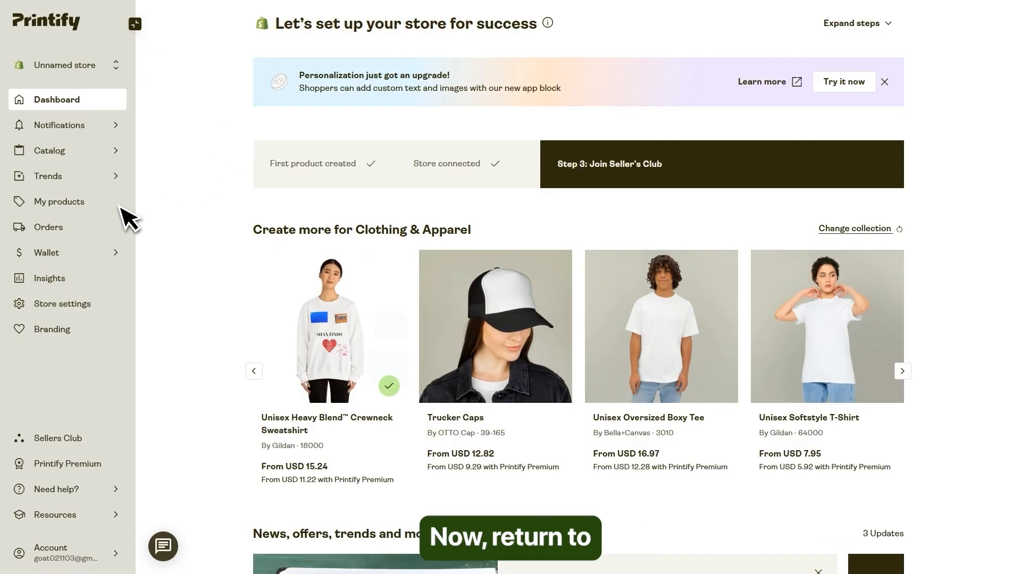
Open the crewneck sweatshirt's details from the store's product list and show its Ash mockups.
left_click(58, 207)
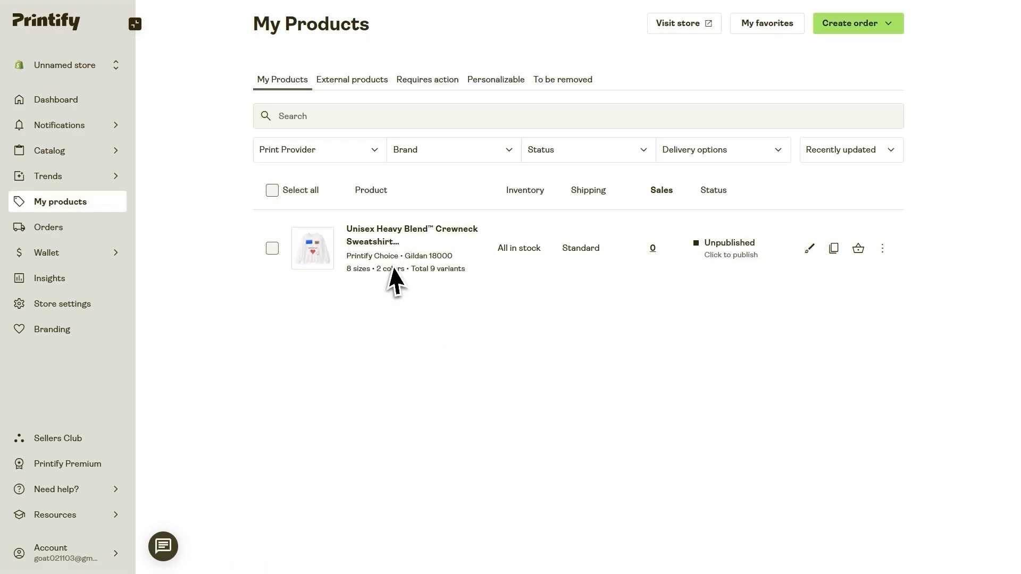
left_click(384, 240)
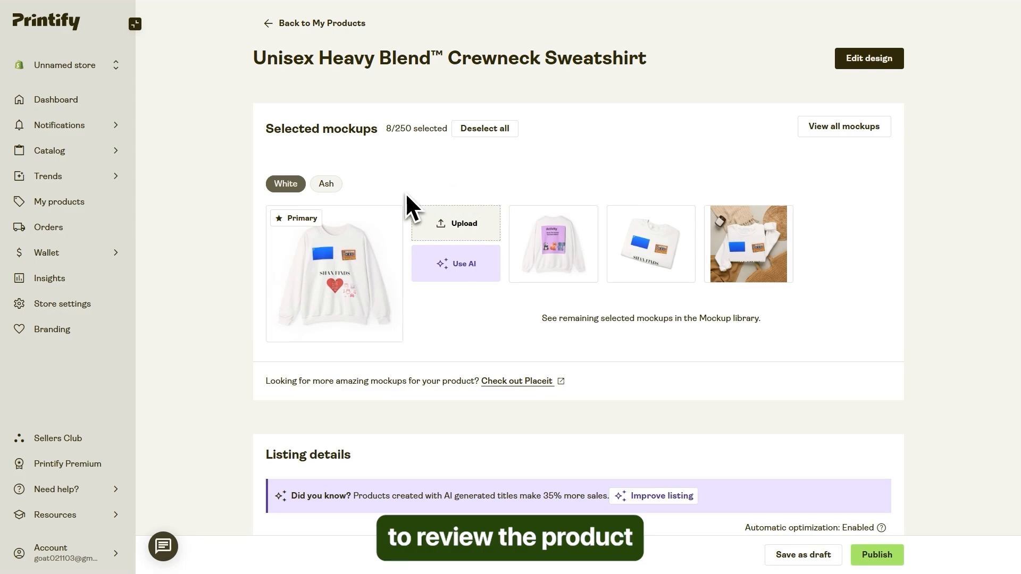
left_click(329, 189)
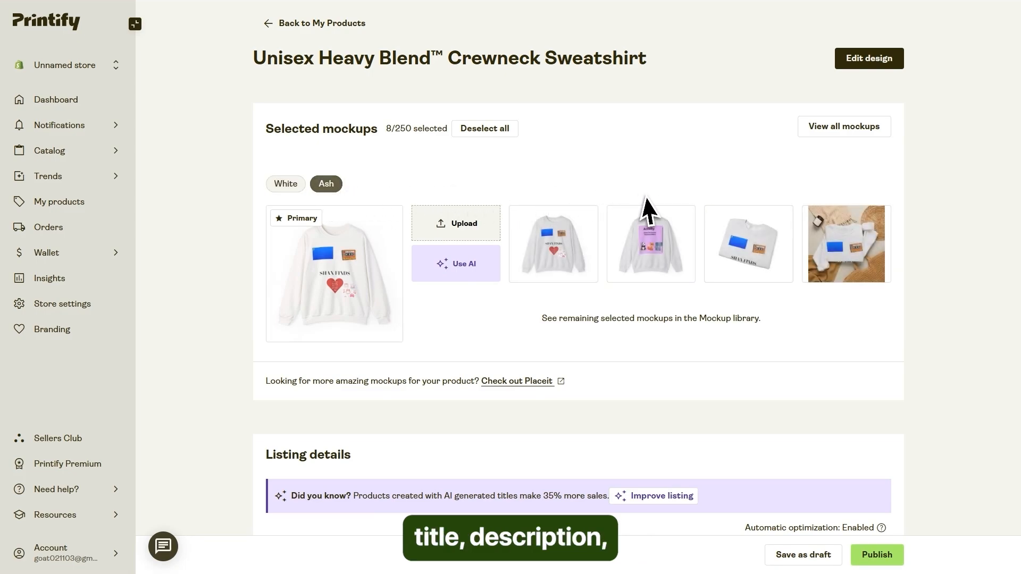
Review the sweatshirt's listing details, personalization, shipping and pricing settings through to the end of the product page.
scroll(649, 209, "down", 6)
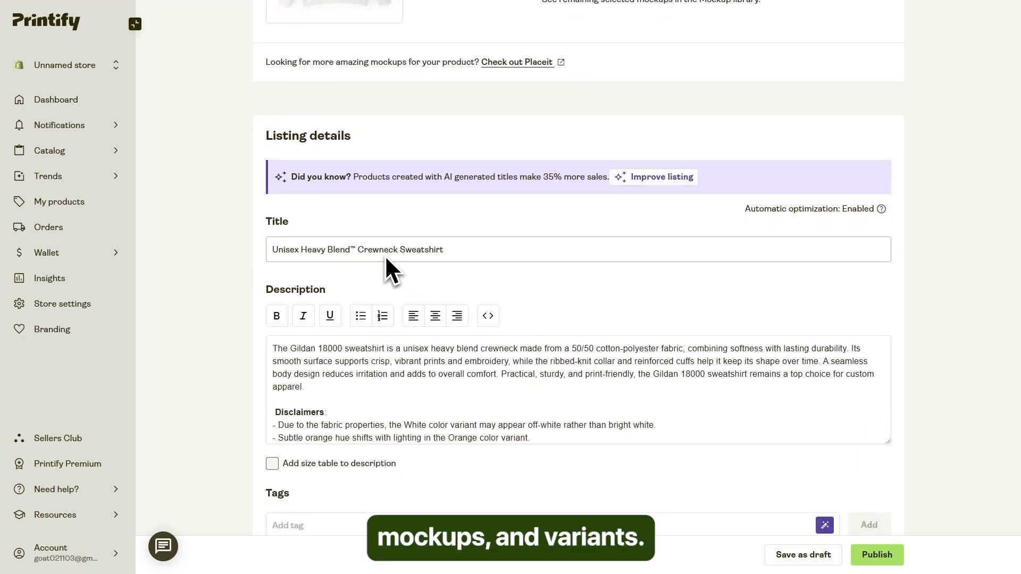
scroll(379, 253, "down", 1)
scroll(352, 234, "down", 10)
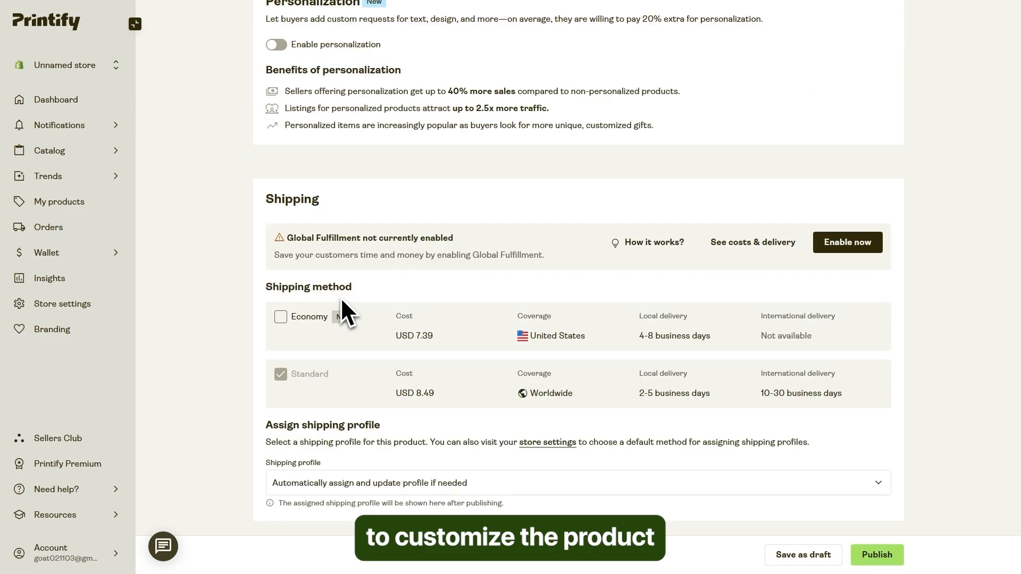
scroll(342, 301, "down", 7)
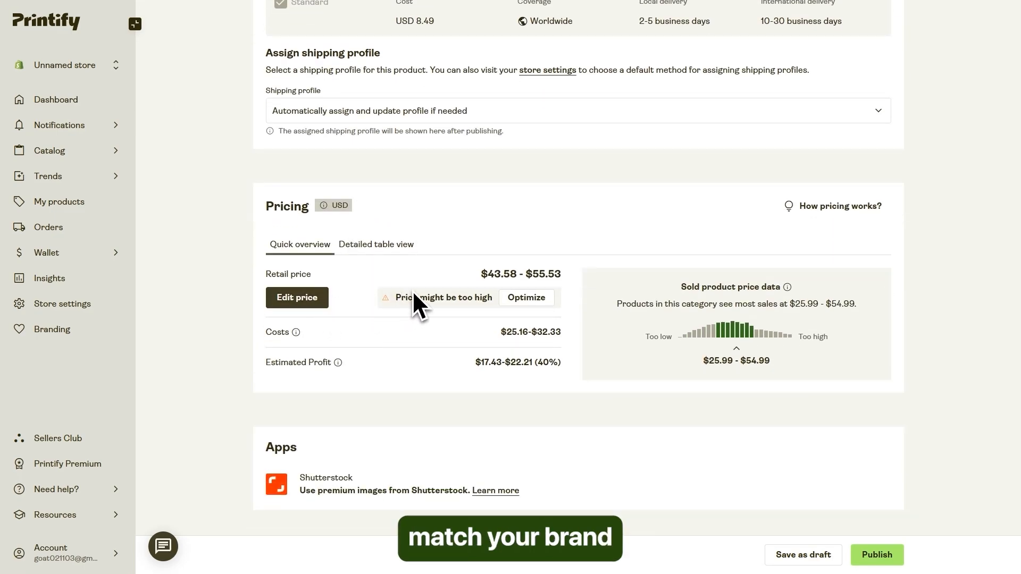
scroll(513, 296, "down", 5)
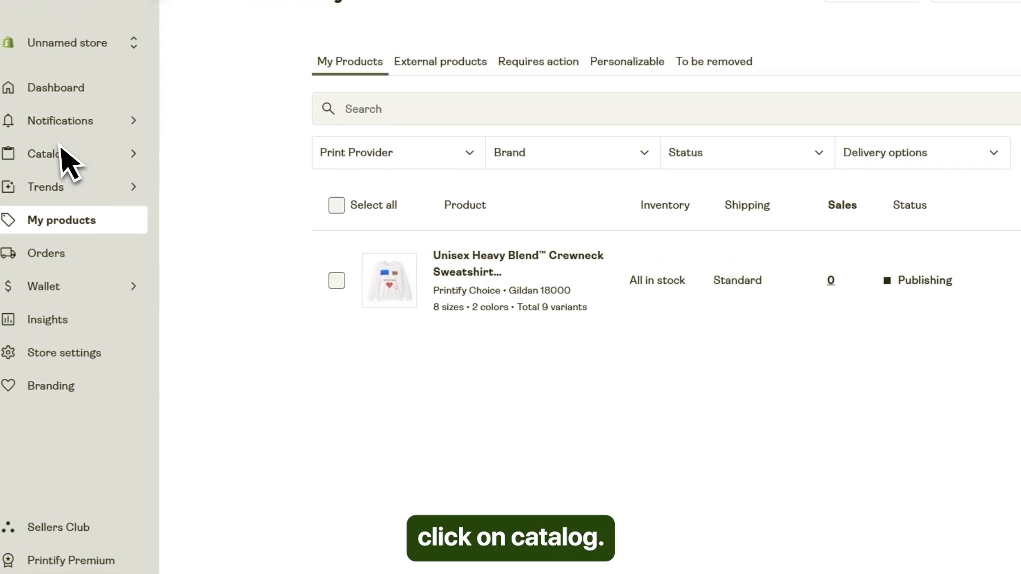
Browse the catalog's product categories, including Men, Women, Kids, Accessories, and Home and Living.
left_click(61, 160)
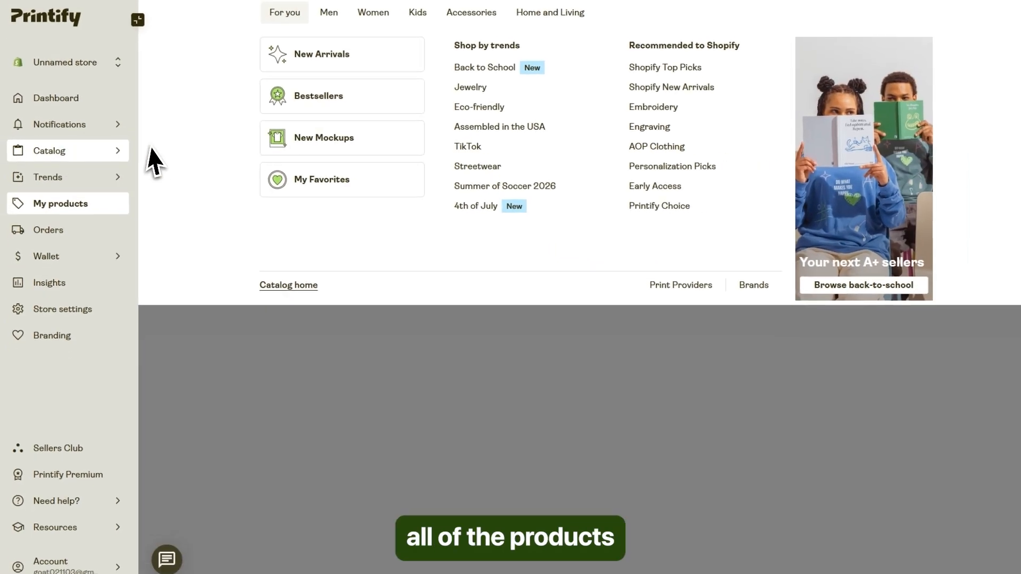
mouse_move(321, 28)
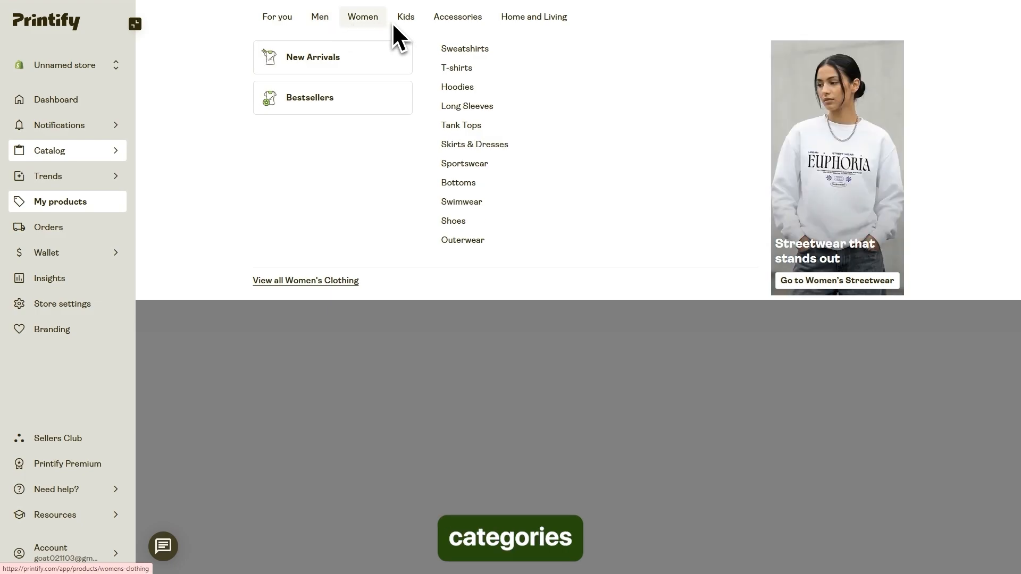
mouse_move(400, 26)
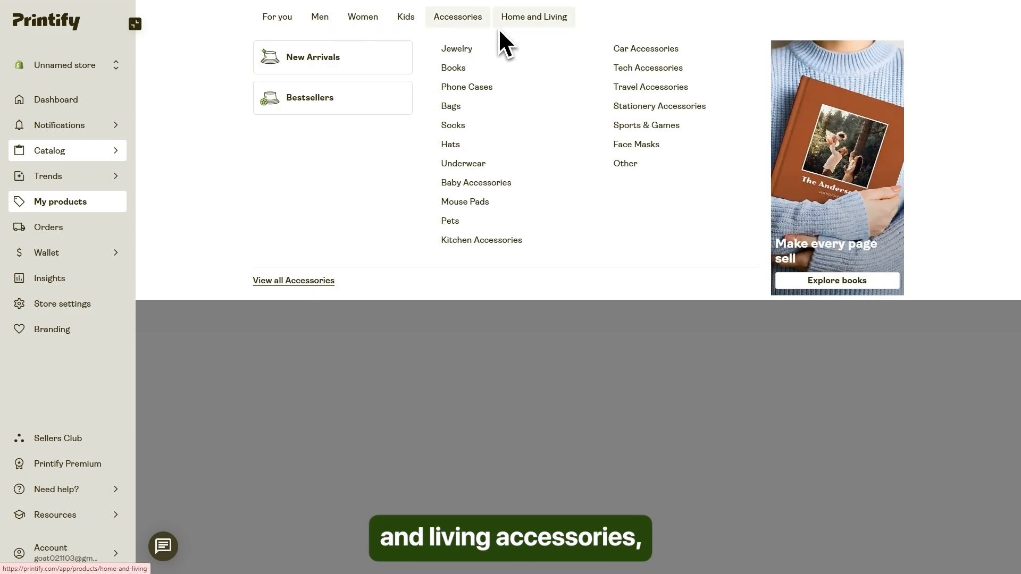
mouse_move(511, 30)
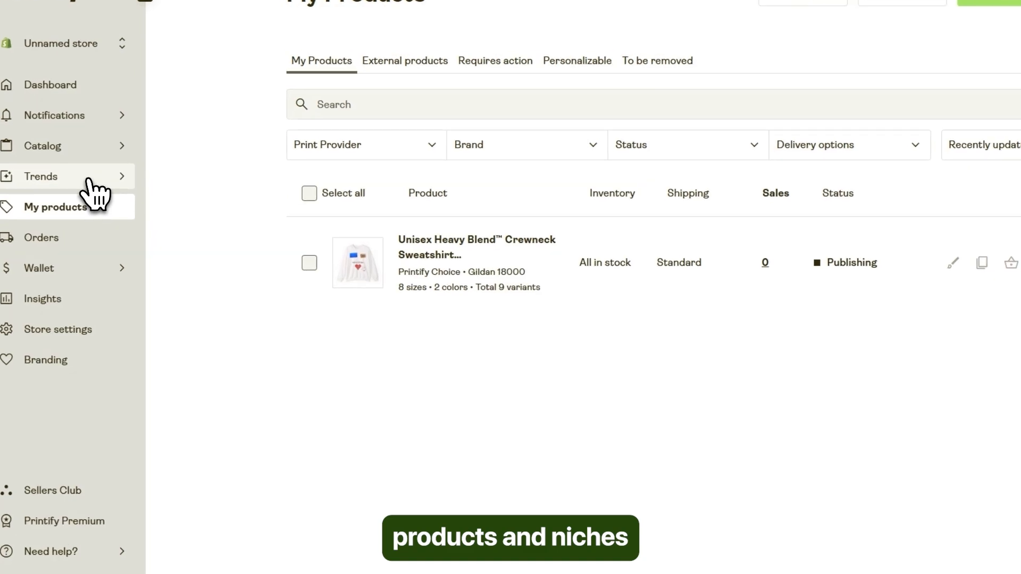
Browse this week's trending designs in Market trends, then return to My products to check the sweatshirt's publishing status.
mouse_move(90, 182)
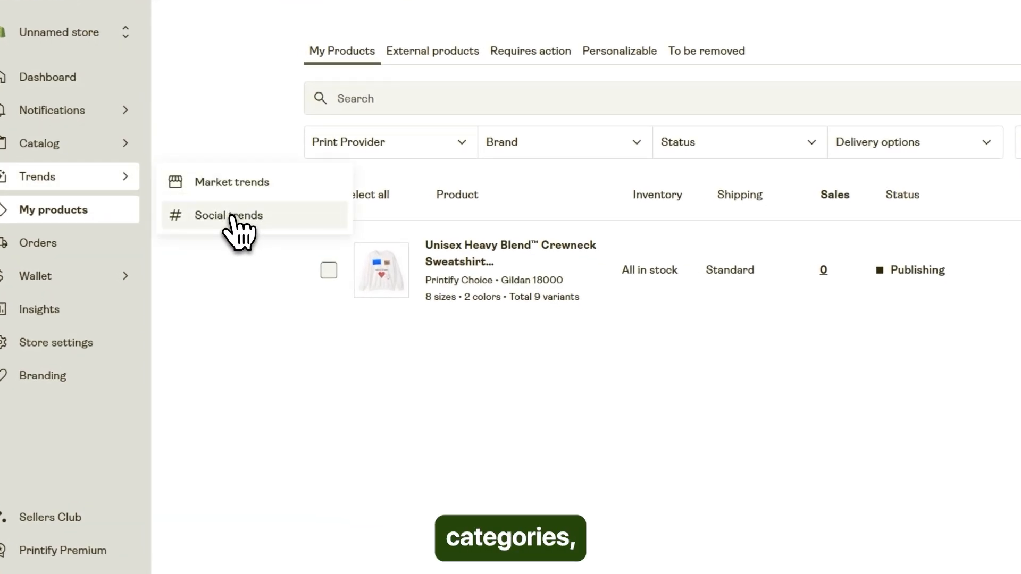
left_click(238, 185)
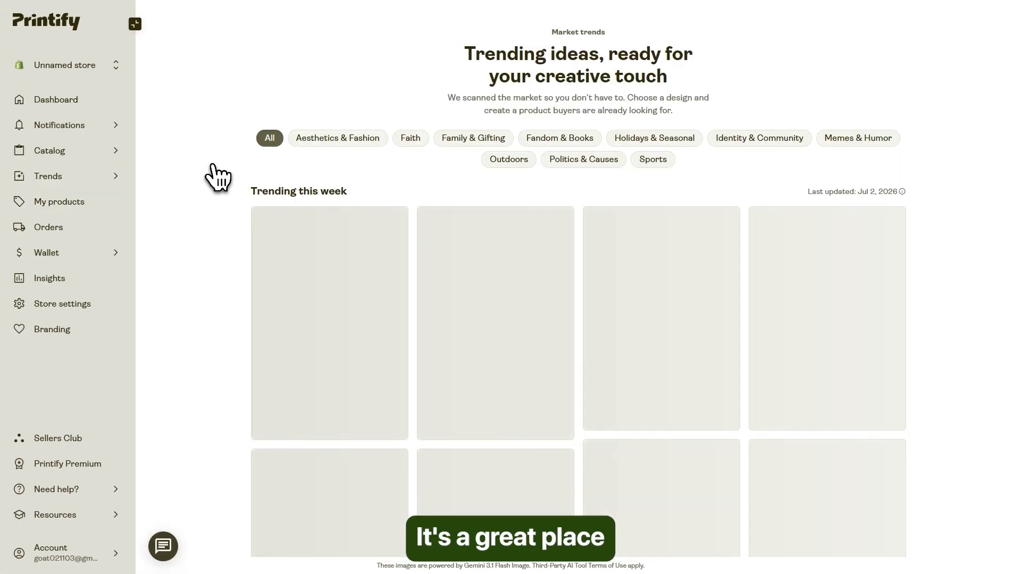
scroll(405, 200, "down", 5)
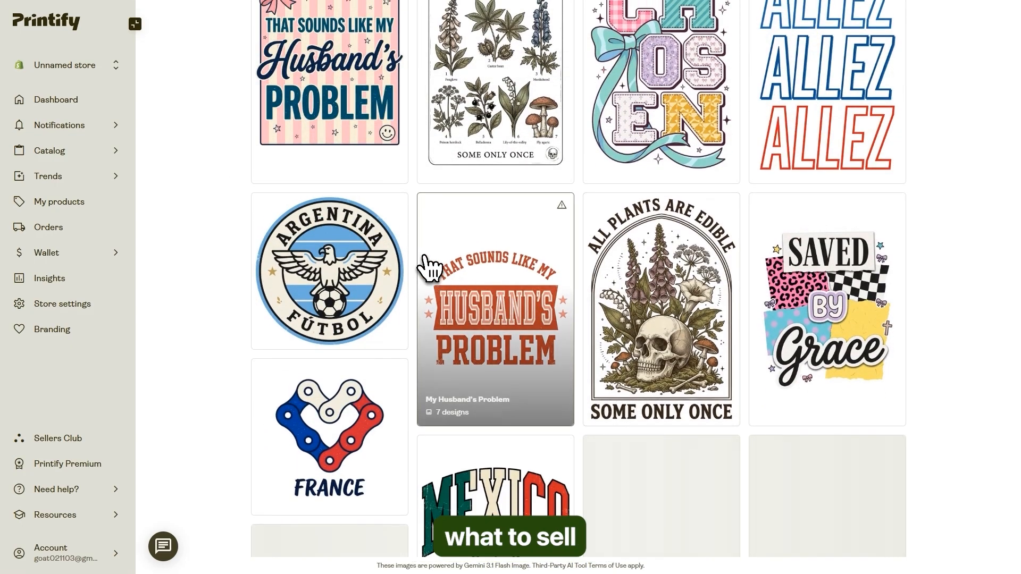
scroll(433, 267, "up", 5)
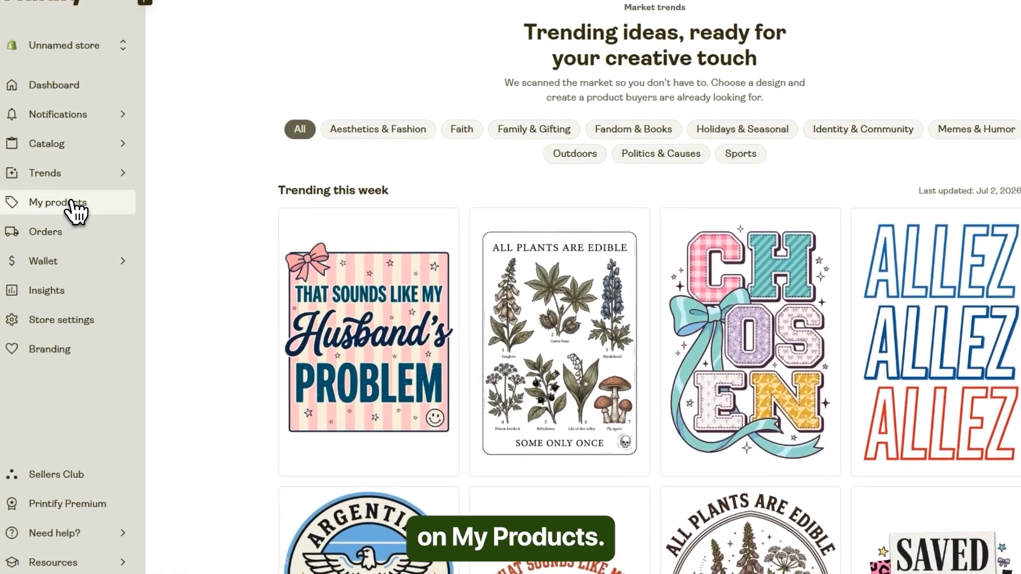
left_click(68, 201)
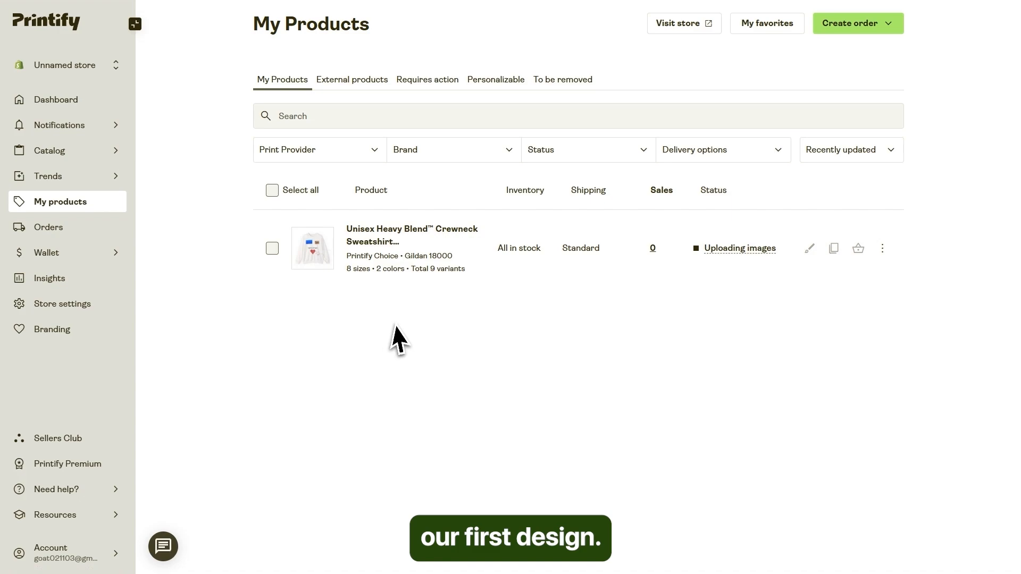
Review the Orders page, including its order list, status filters and order handling settings.
left_click(272, 192)
left_click(274, 193)
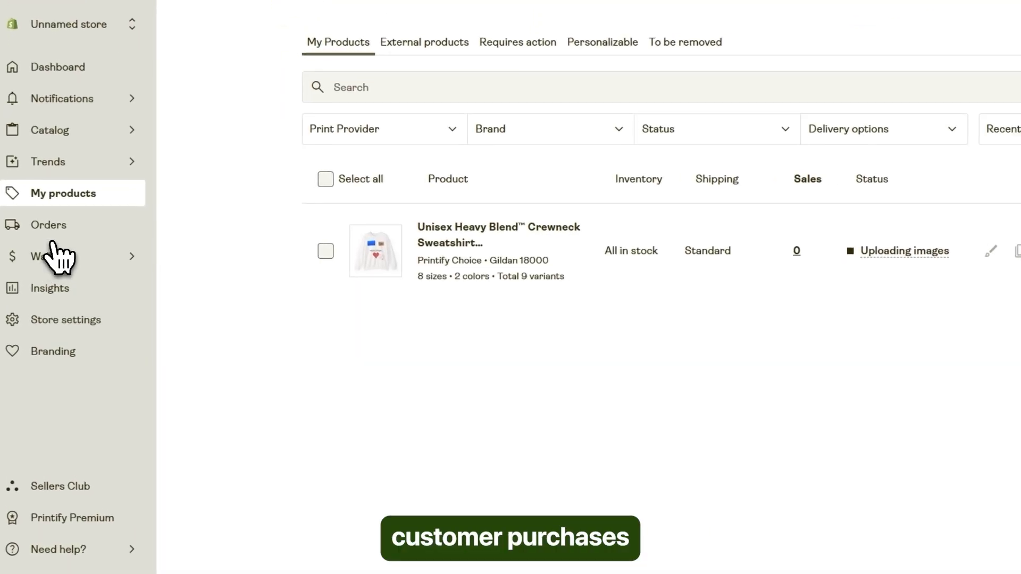
left_click(53, 236)
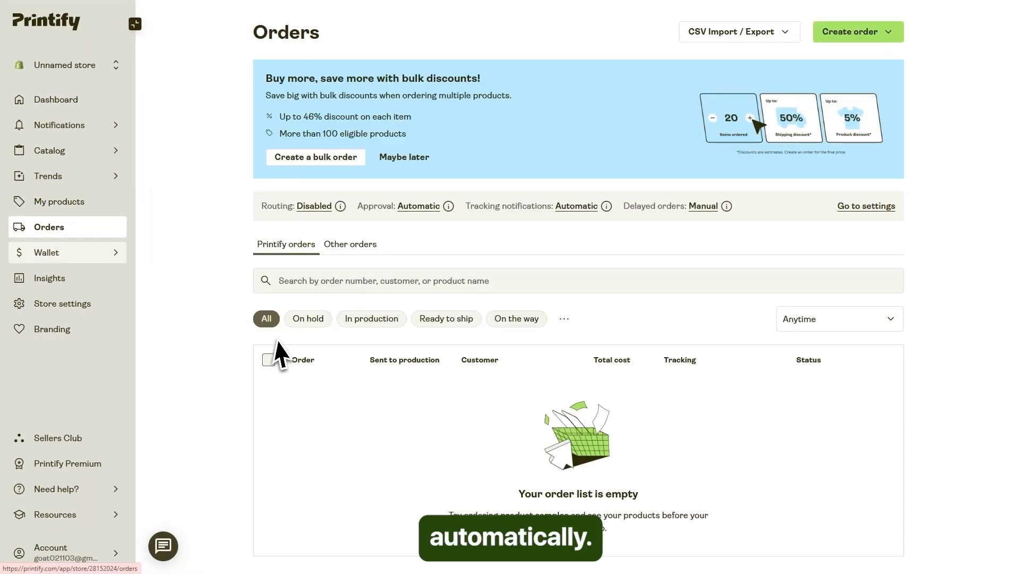
scroll(825, 456, "down", 1)
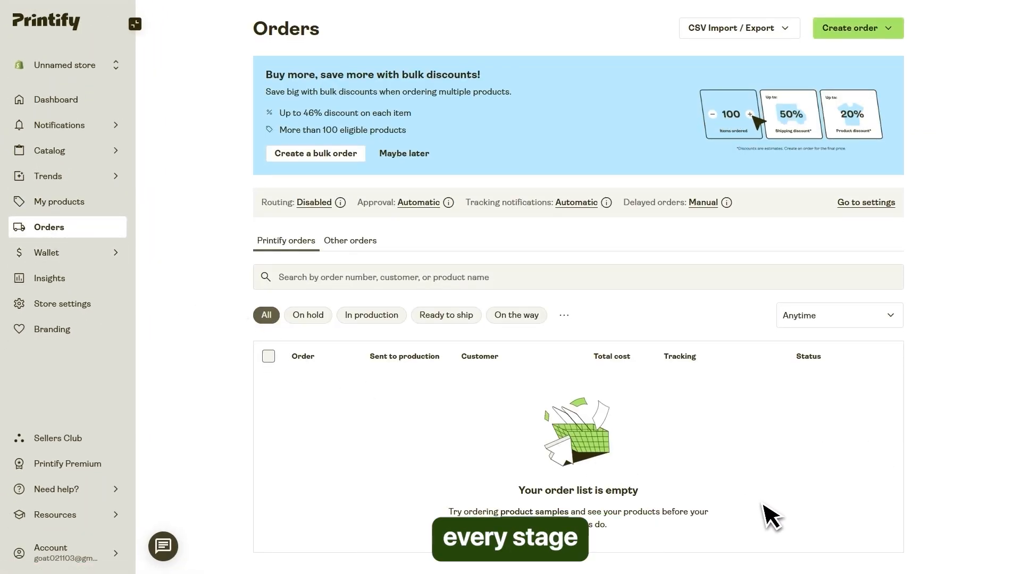
scroll(480, 437, "up", 1)
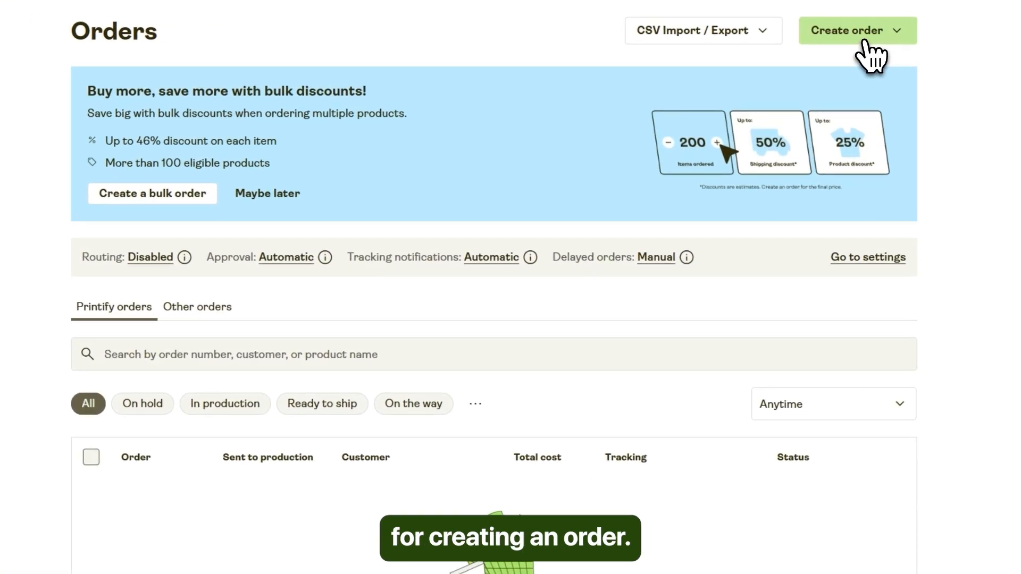
Start a sample order for the Unisex Heavy Blend Crewneck Sweatshirt in size S, White, and leave it without submitting.
left_click(866, 38)
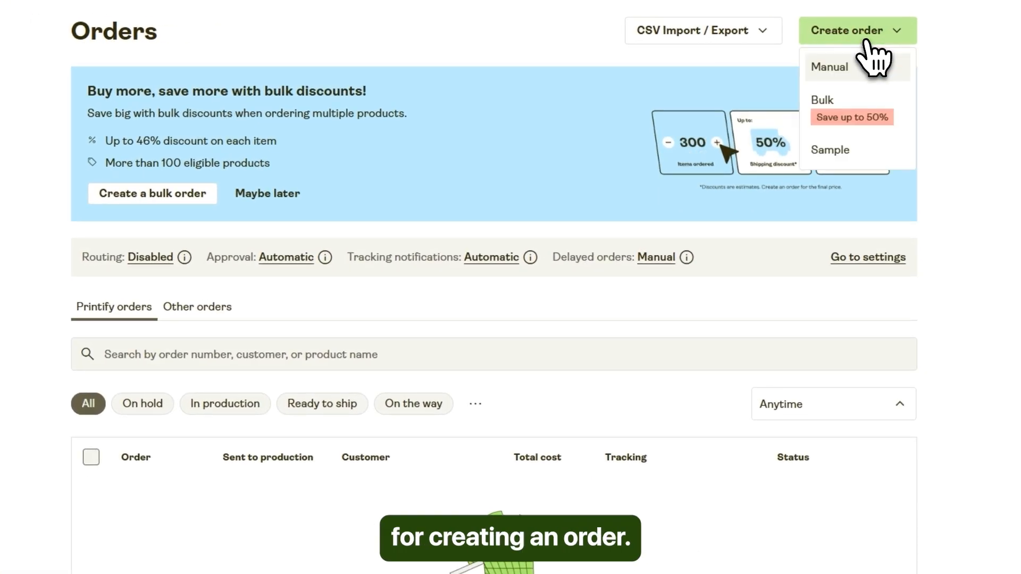
left_click(837, 149)
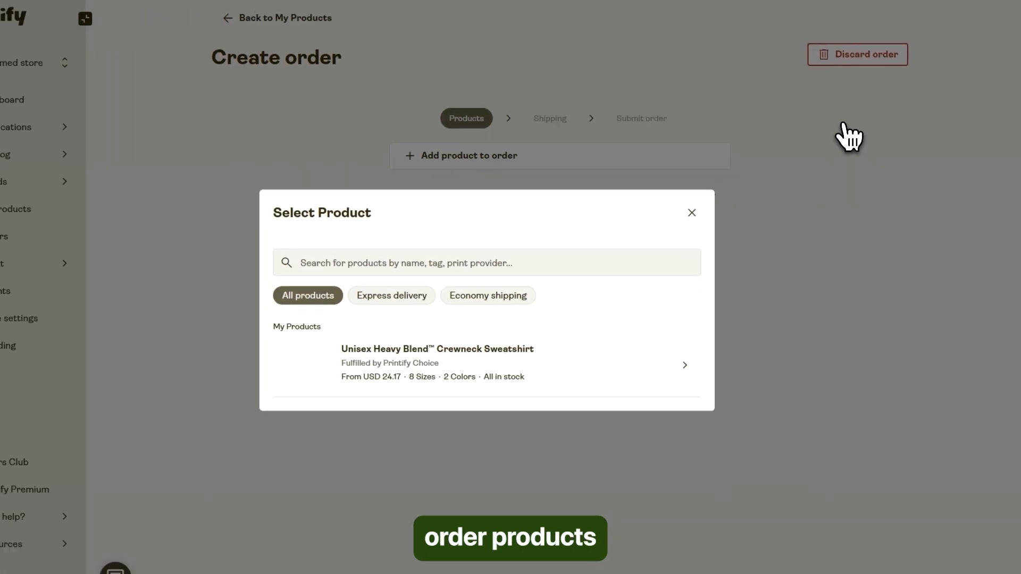
left_click(490, 349)
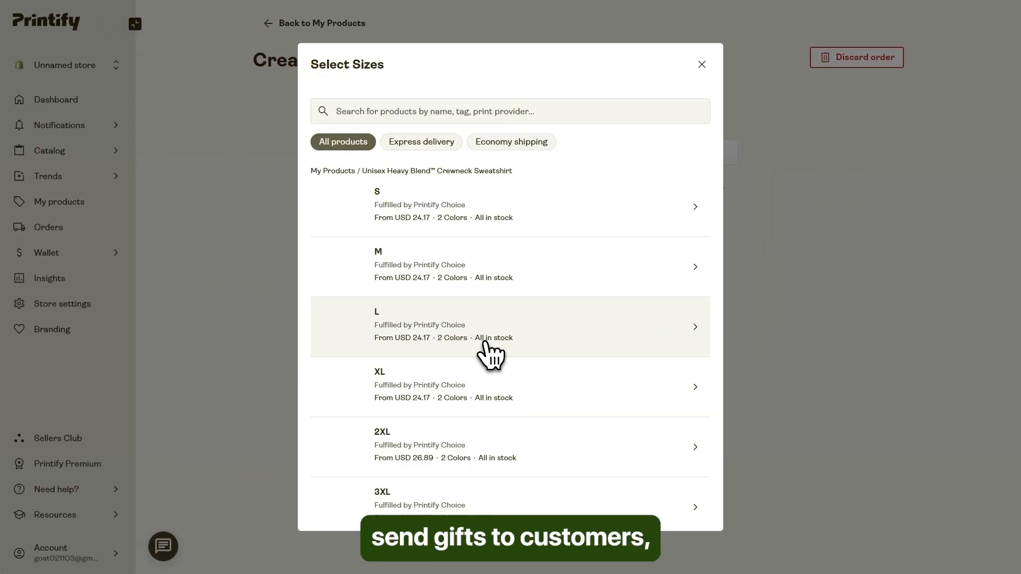
left_click(439, 212)
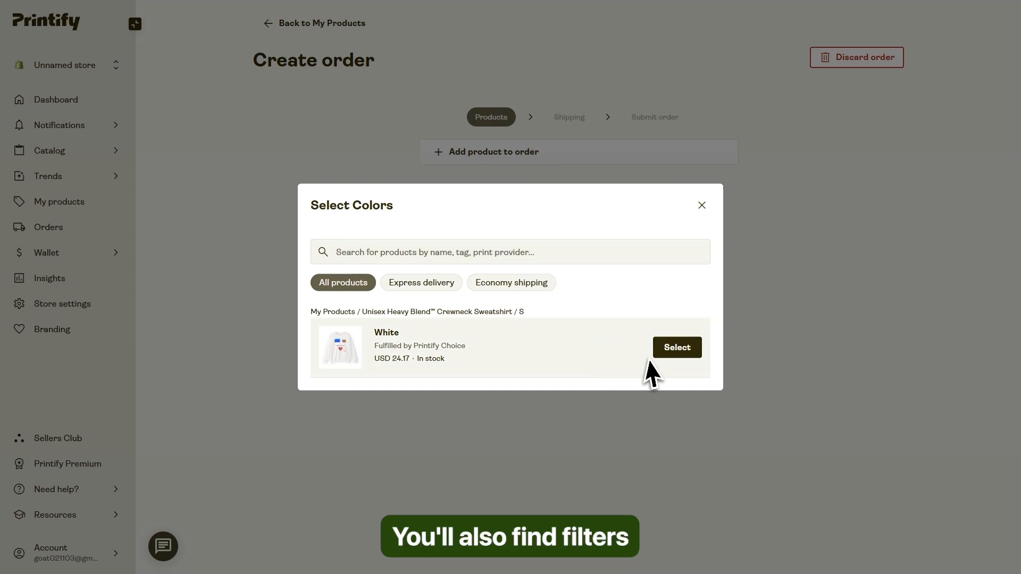
left_click(674, 349)
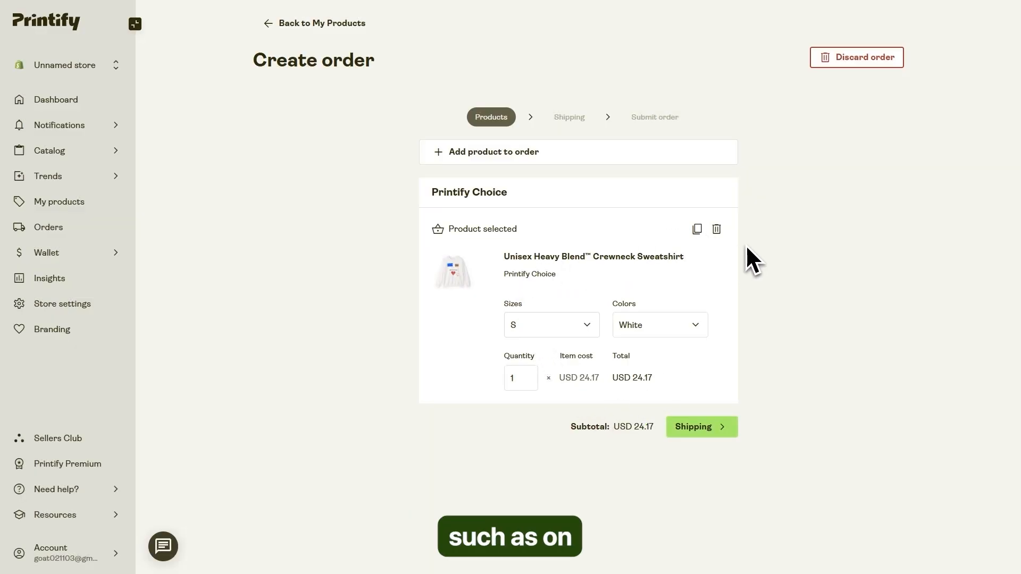
left_click(271, 27)
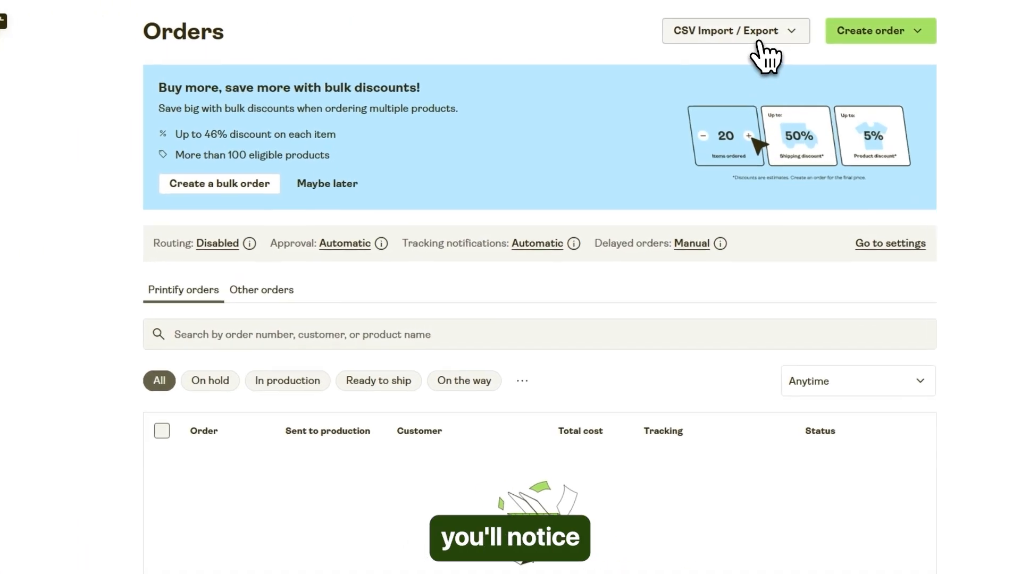
Show the CSV import and export options for orders, and review the Wallet's Payments page.
left_click(755, 36)
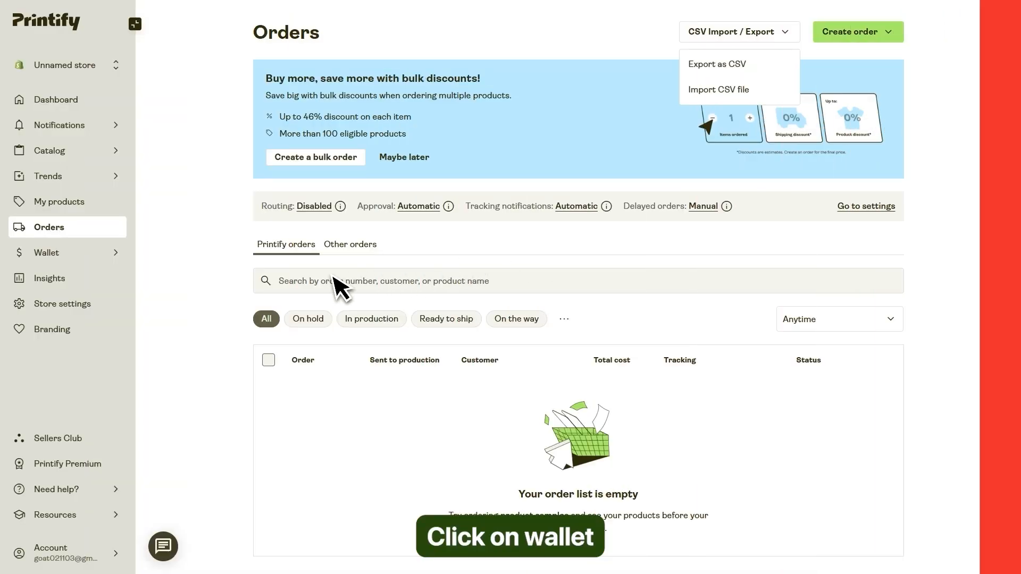
left_click(98, 254)
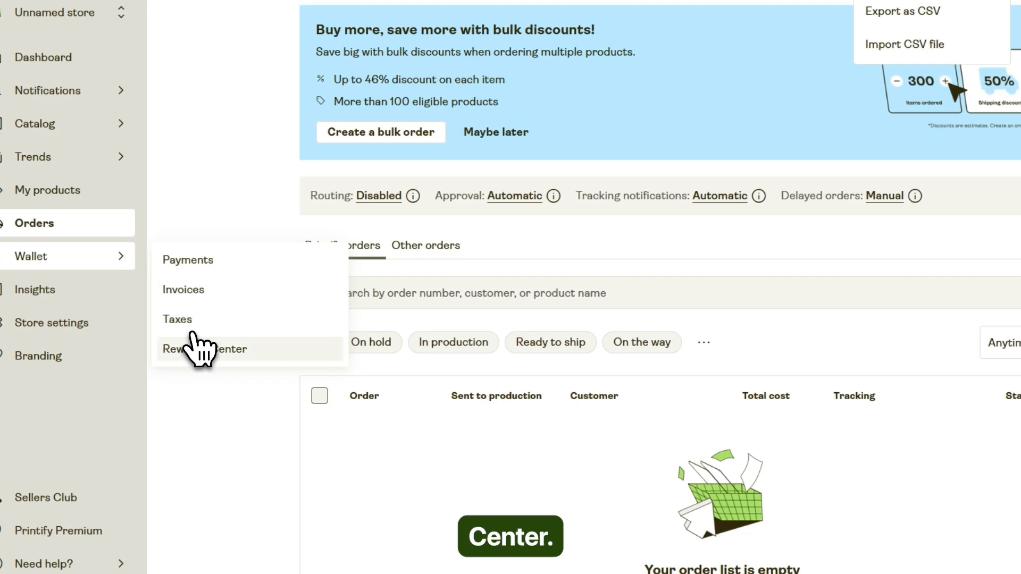
left_click(181, 261)
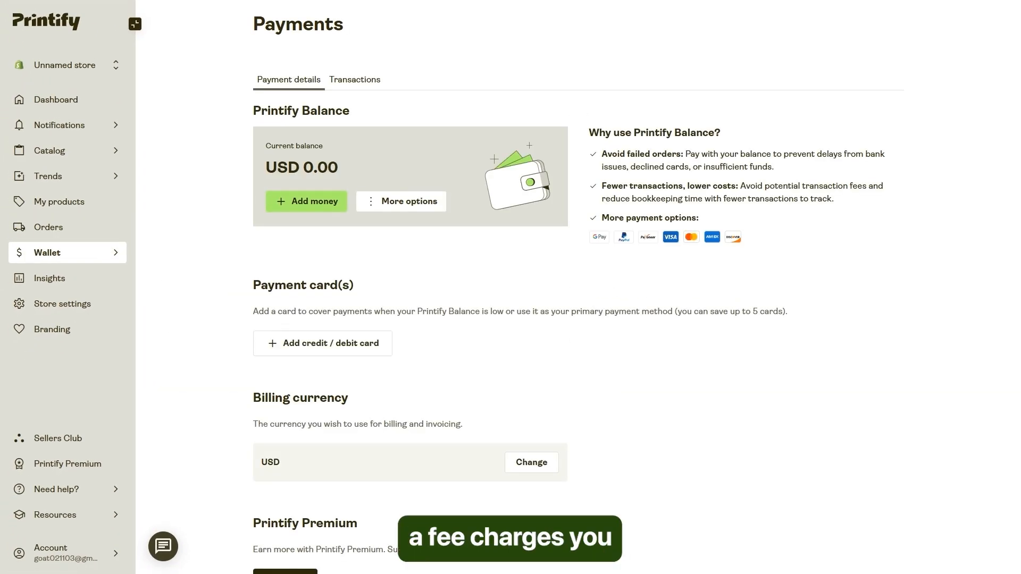
scroll(577, 287, "down", 1)
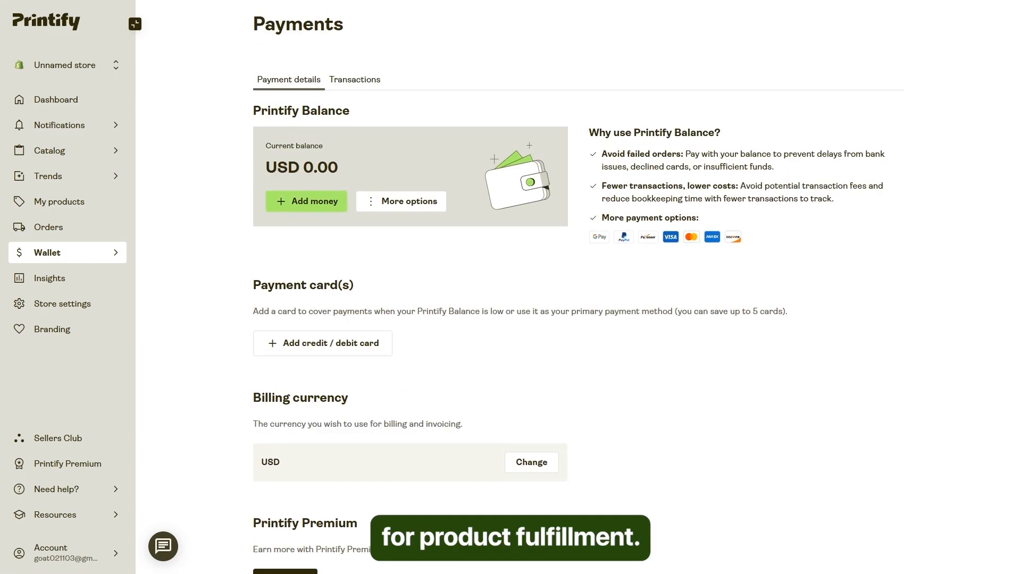
Look through the Wallet's Invoices page and its Taxes page, down to the VAT submission form for EU, Norway and UK.
mouse_move(124, 263)
left_click(158, 282)
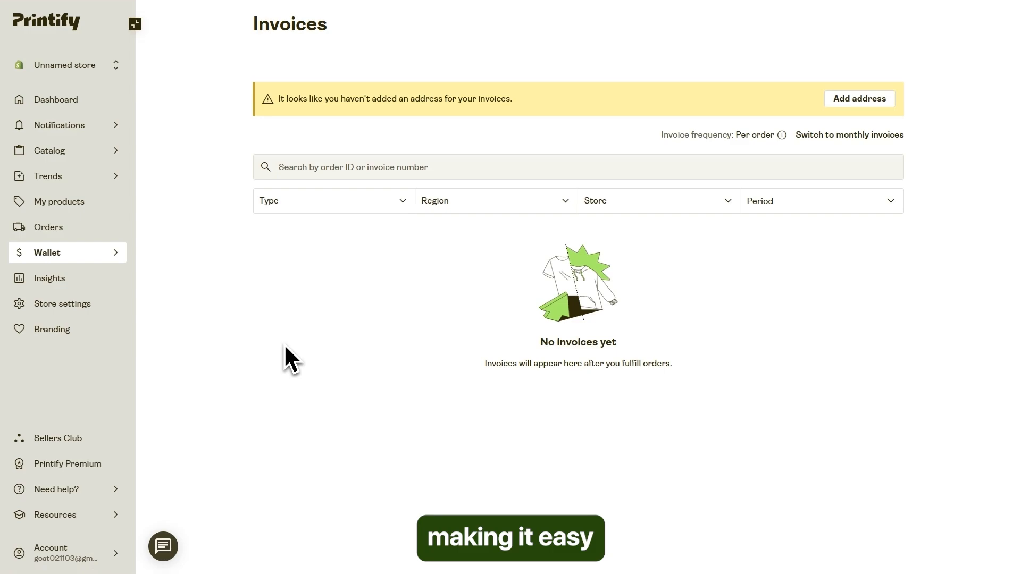
scroll(298, 350, "down", 1)
scroll(300, 352, "up", 1)
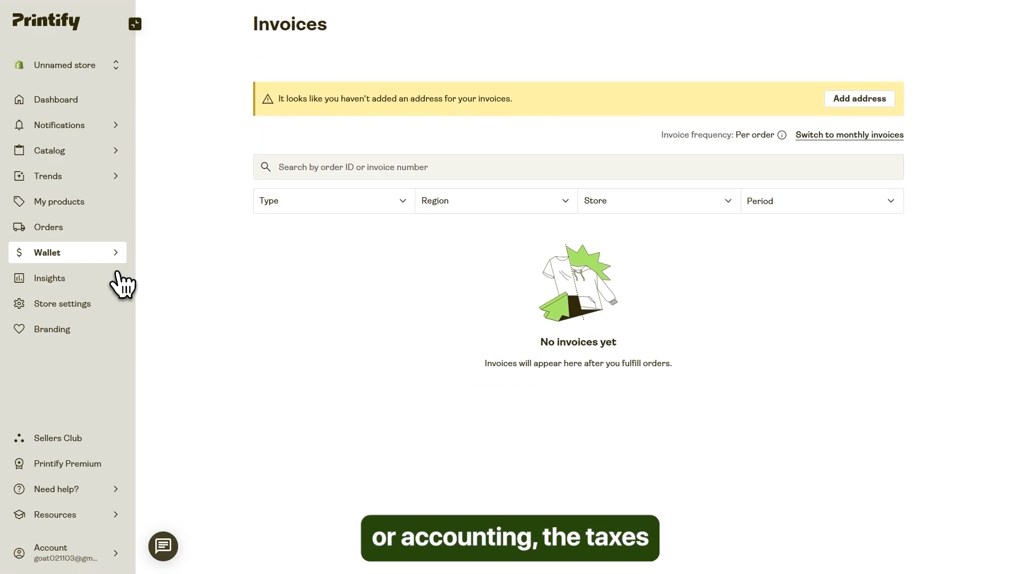
mouse_move(99, 260)
left_click(162, 304)
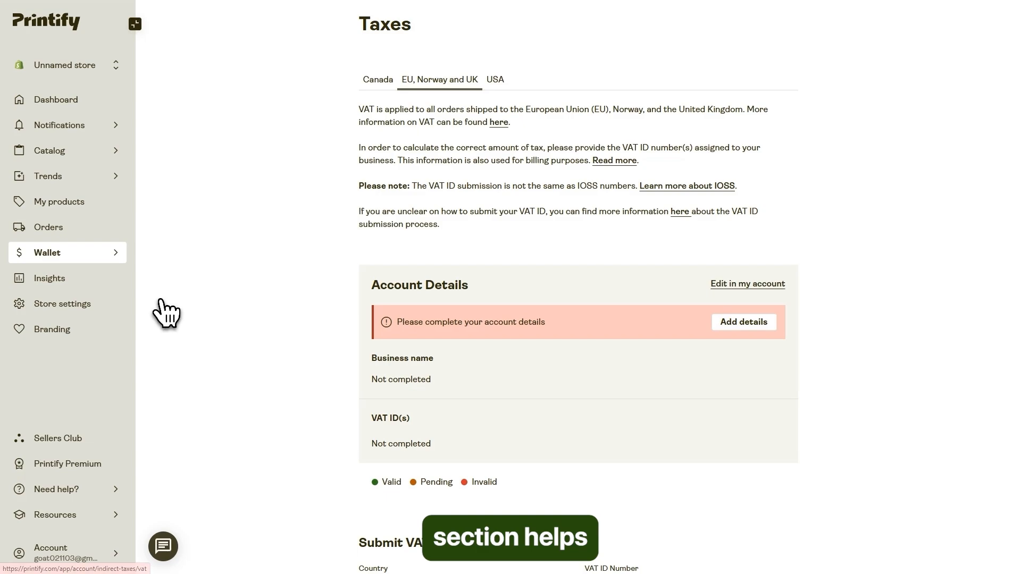
scroll(221, 351, "down", 3)
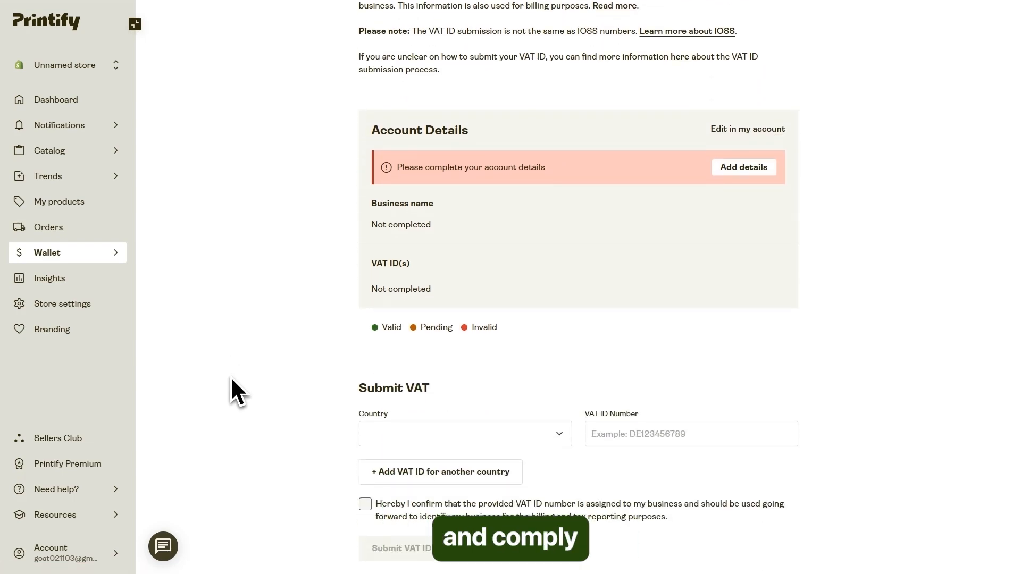
scroll(231, 375, "up", 3)
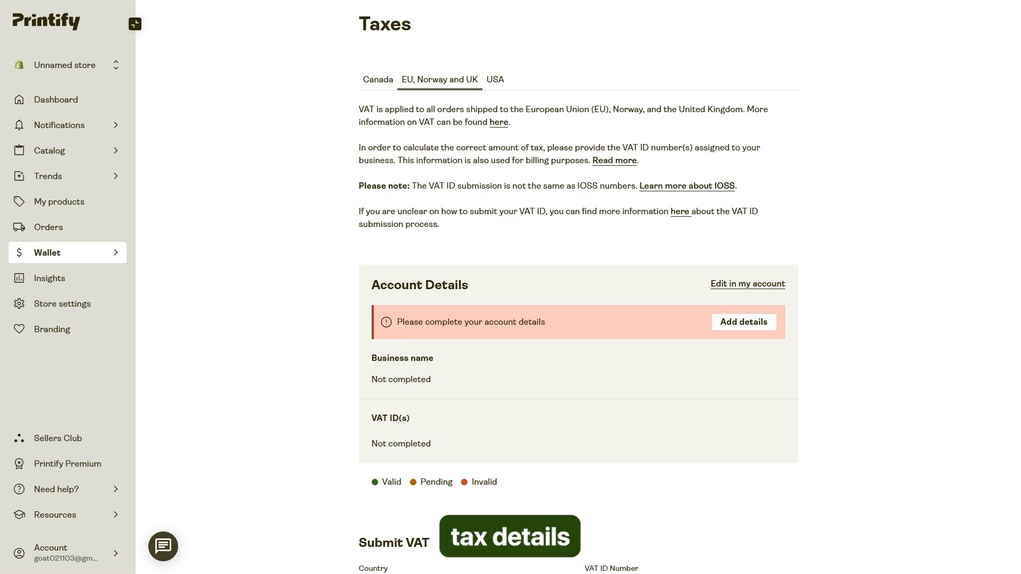
Browse the Wallet's Rewards Center, viewing its Coupons and Referrals sections and returning to Cashback.
mouse_move(112, 257)
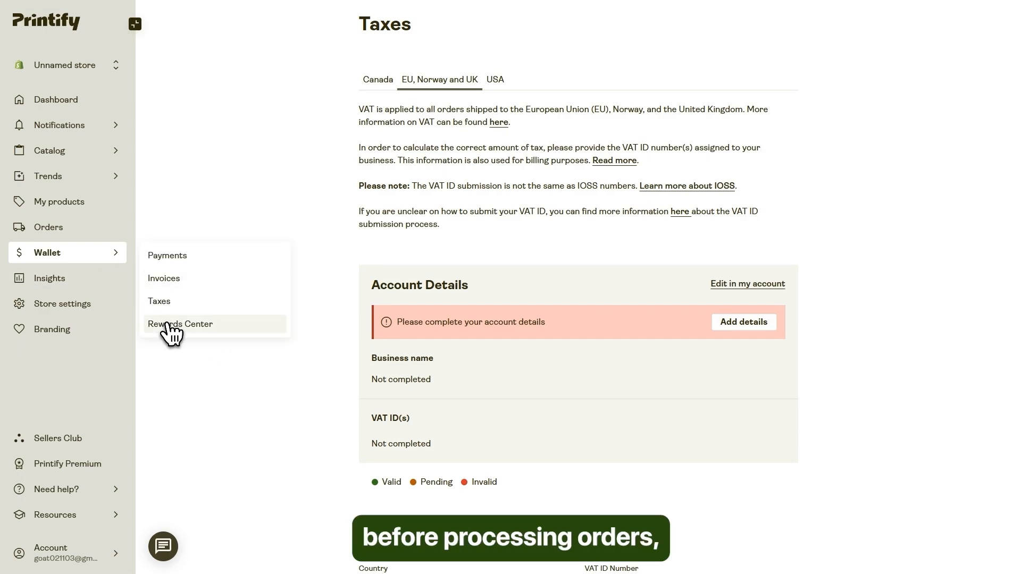
left_click(168, 325)
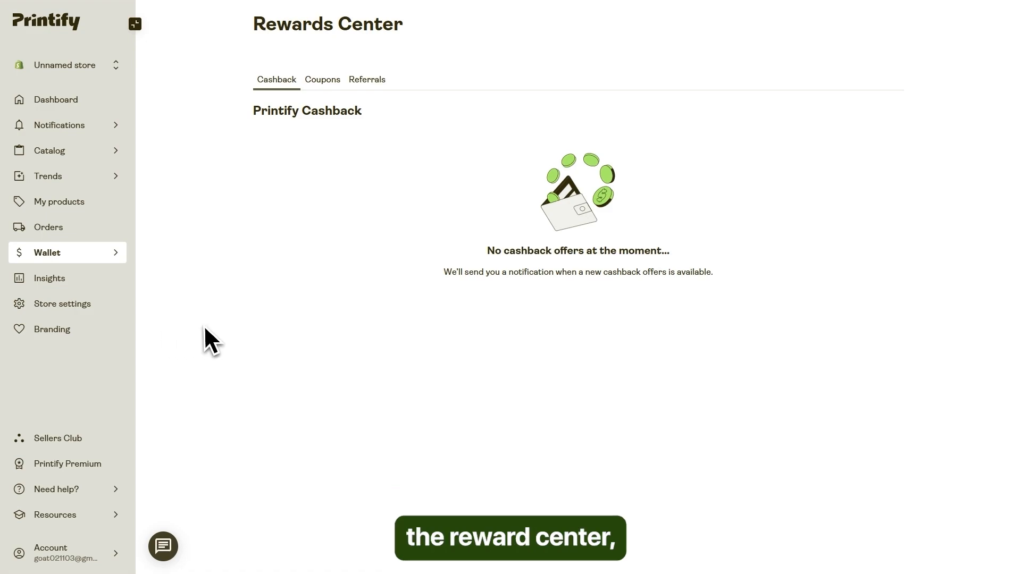
left_click(331, 96)
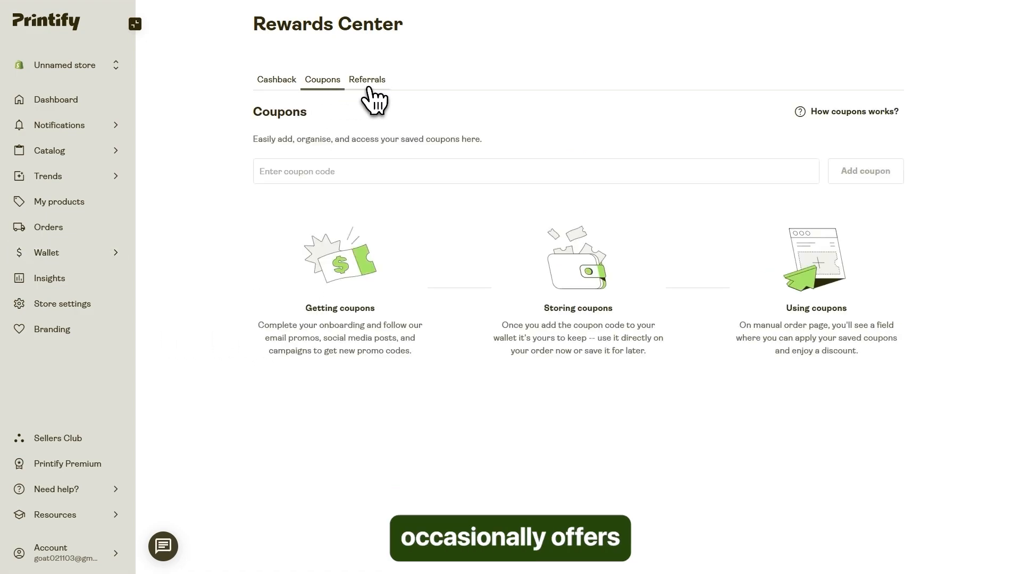
left_click(374, 87)
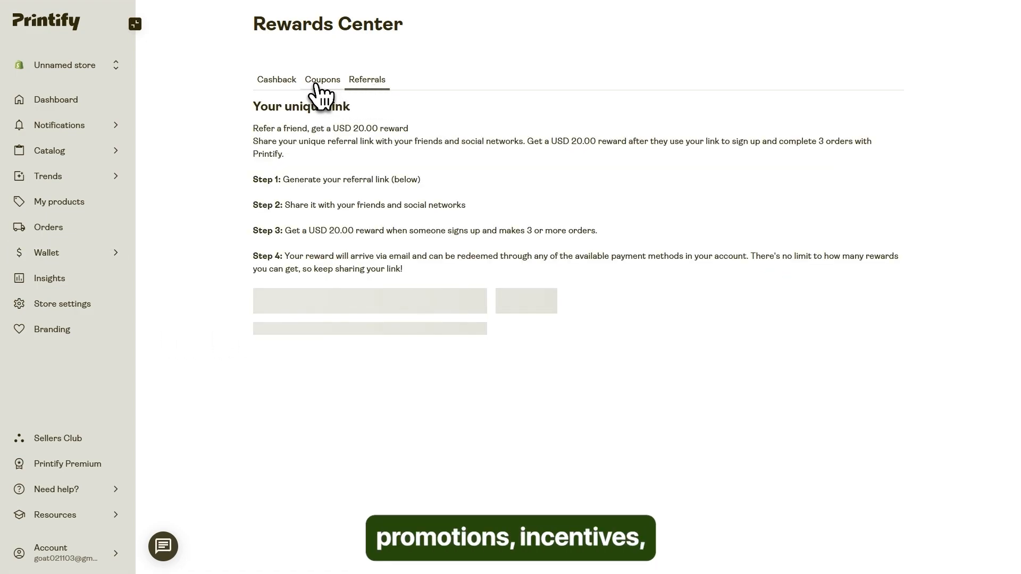
left_click(294, 81)
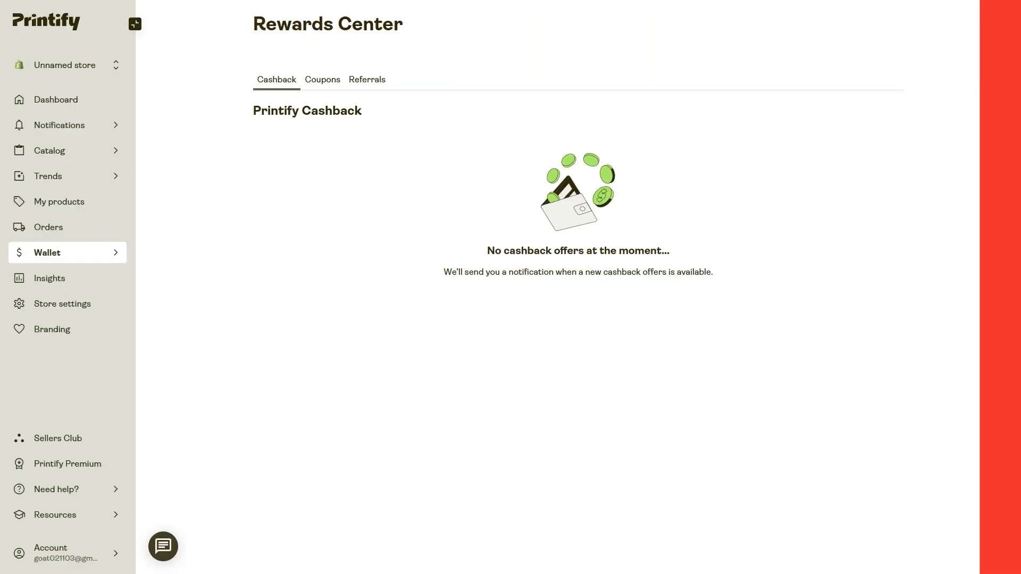
Open the store's Insights page and read the requirements for unlocking seller insights.
left_click(64, 279)
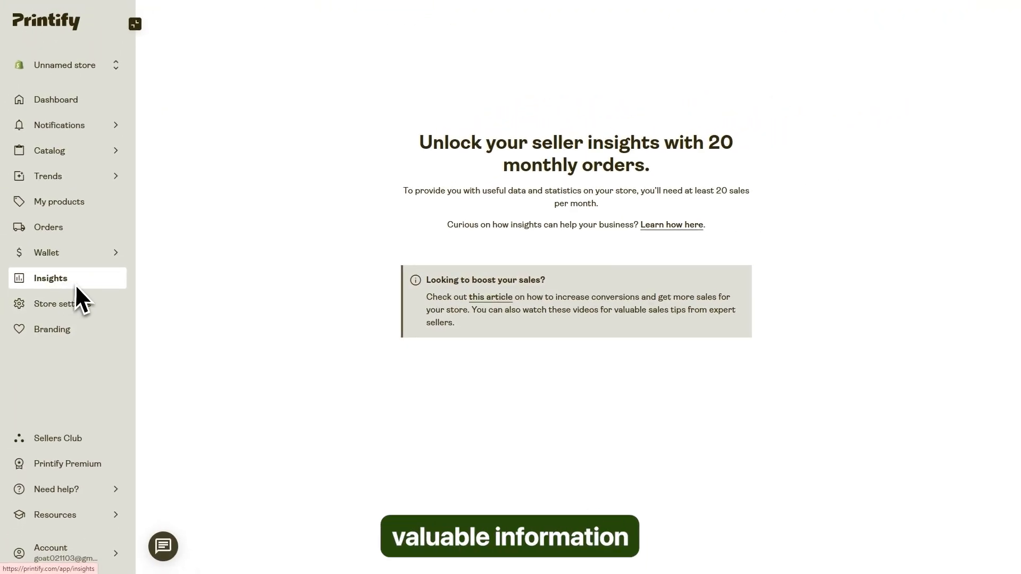
double_click(423, 143)
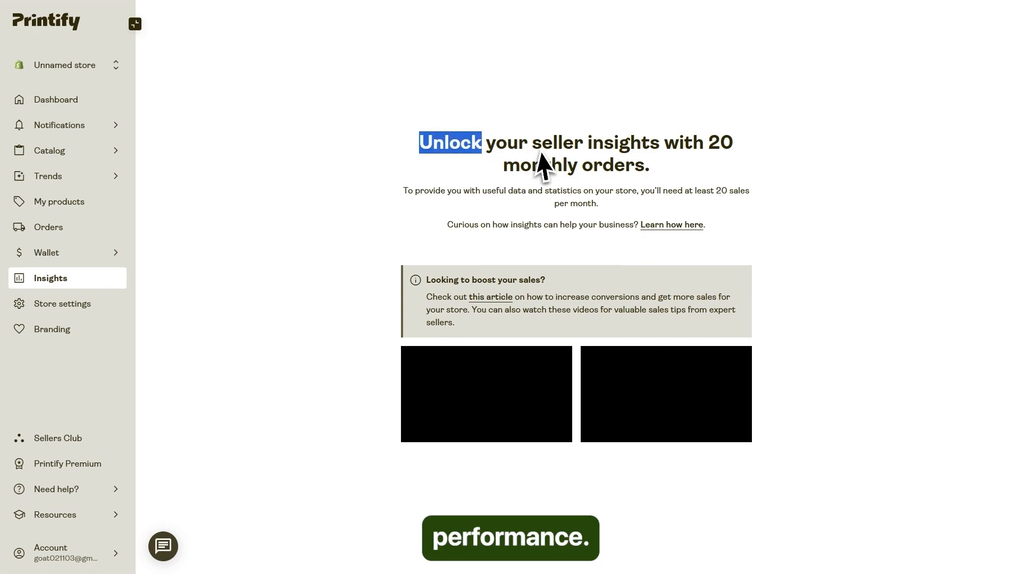
left_click_drag(538, 153, 779, 226)
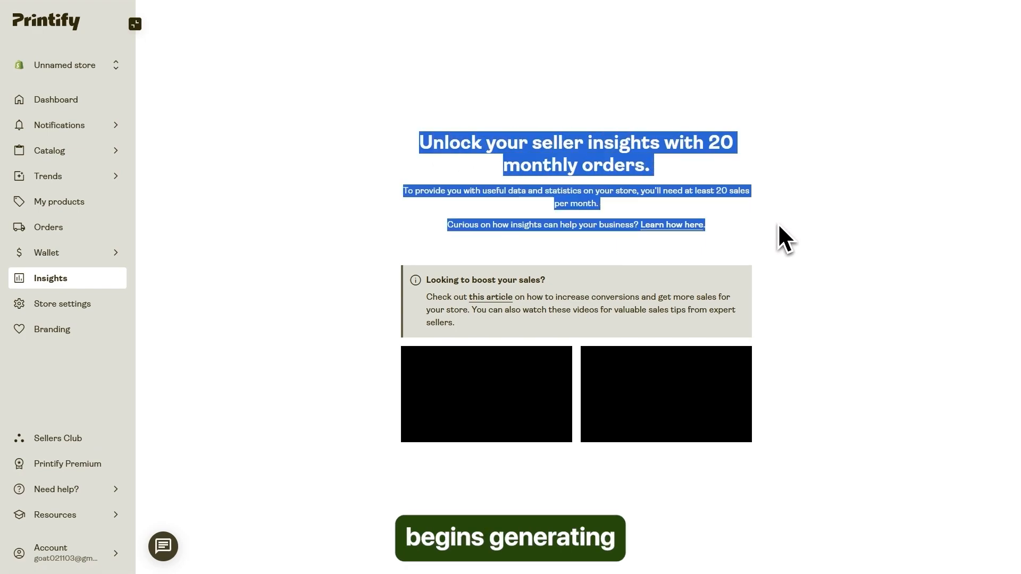
left_click(779, 226)
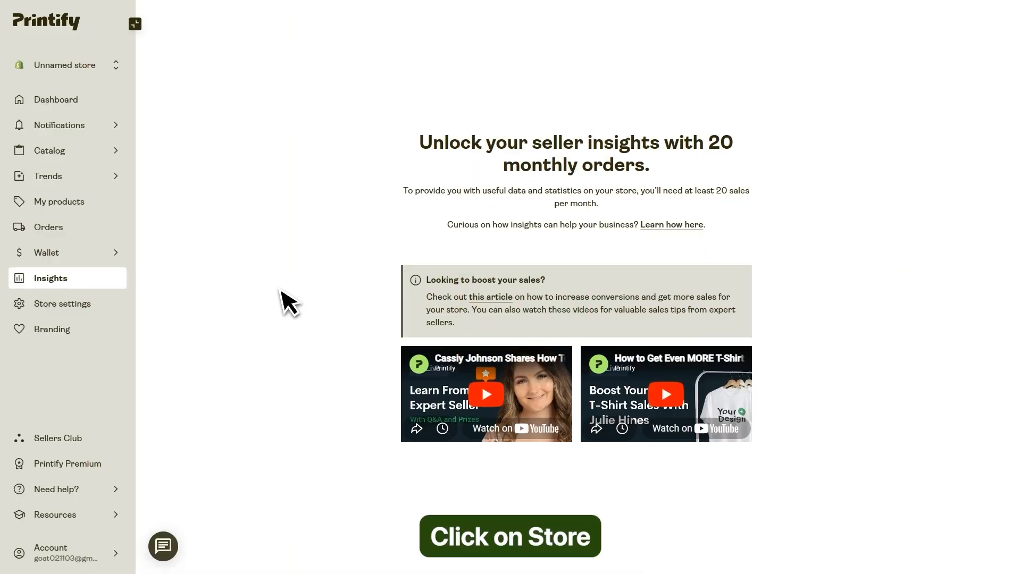
Enter Shax Finds Store as the store name in the store settings.
left_click(55, 306)
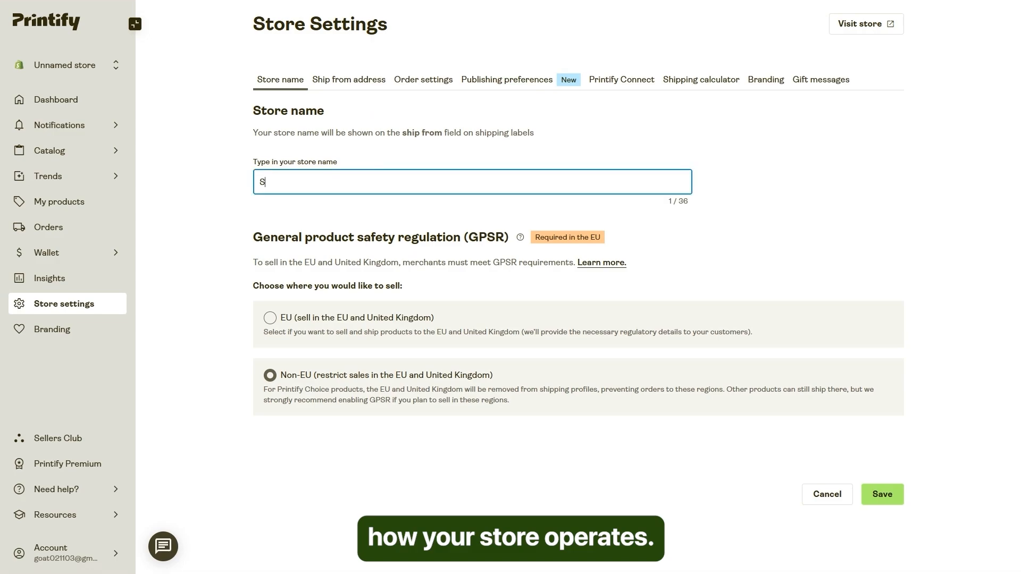
type("Fin")
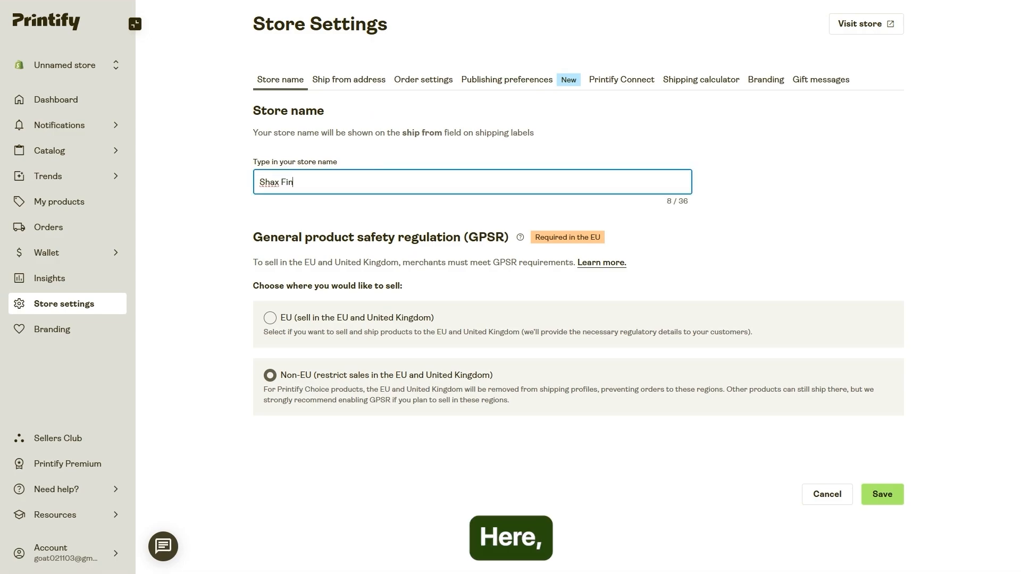
type("ds Store")
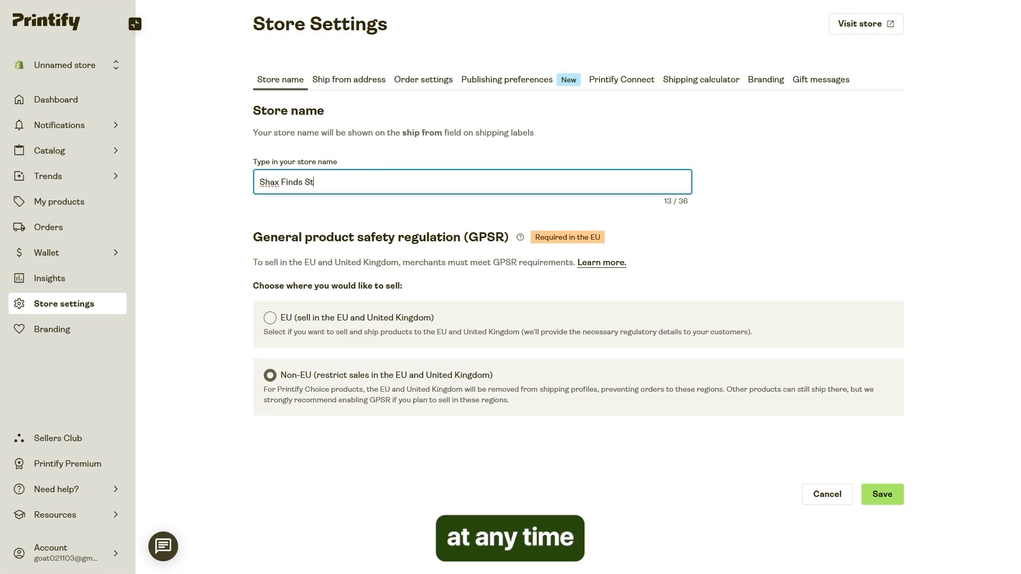
left_click(343, 219)
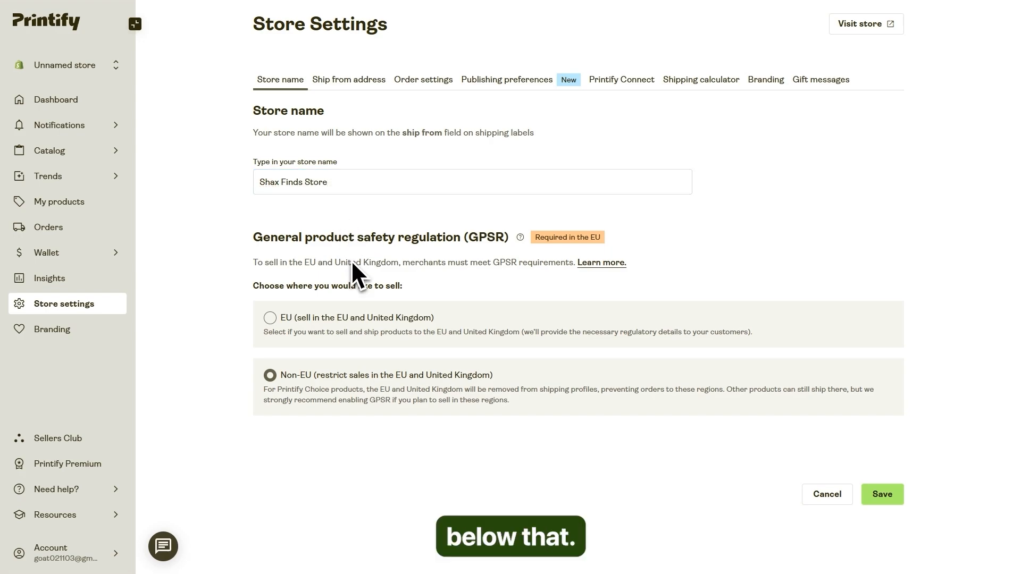
left_click(338, 268)
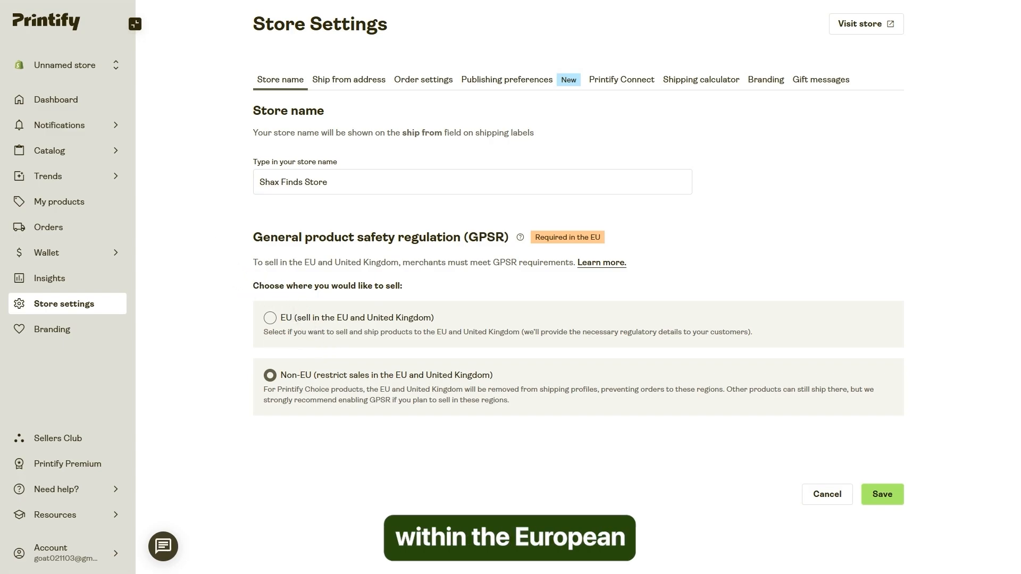
Open the ship-from address settings, view the custom US address form and switch back to the Printify default address.
left_click(348, 79)
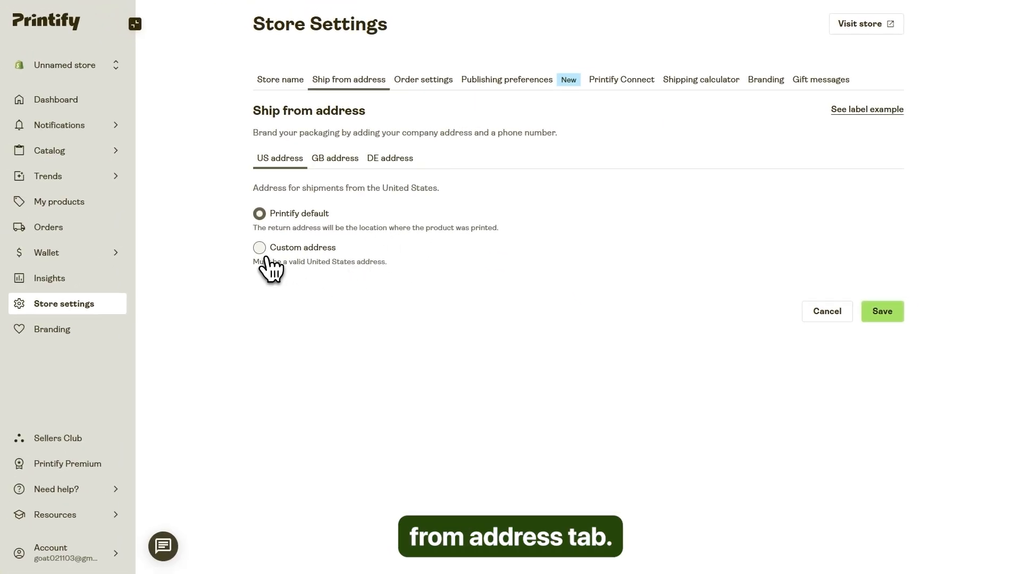
left_click(266, 257)
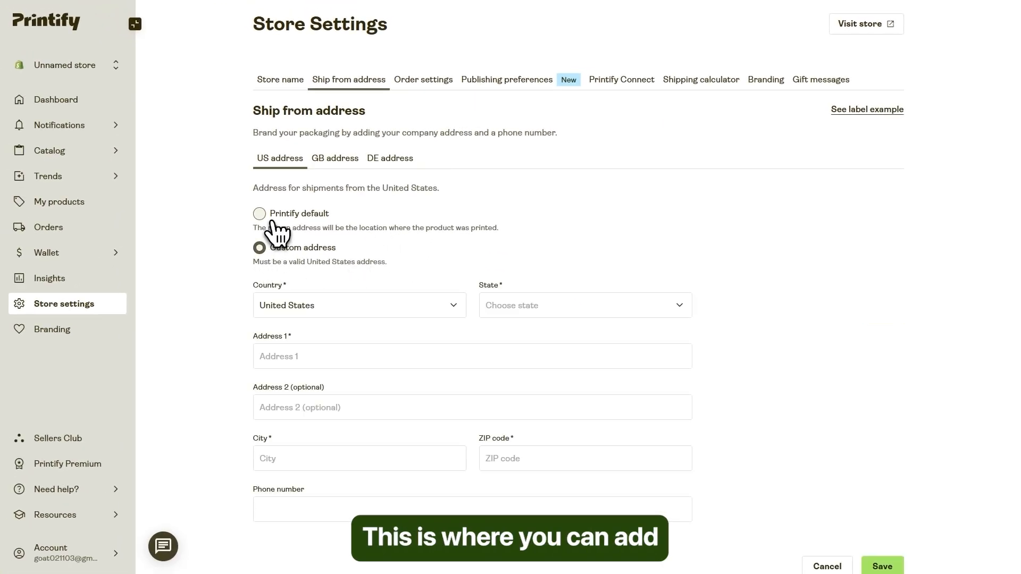
left_click(259, 213)
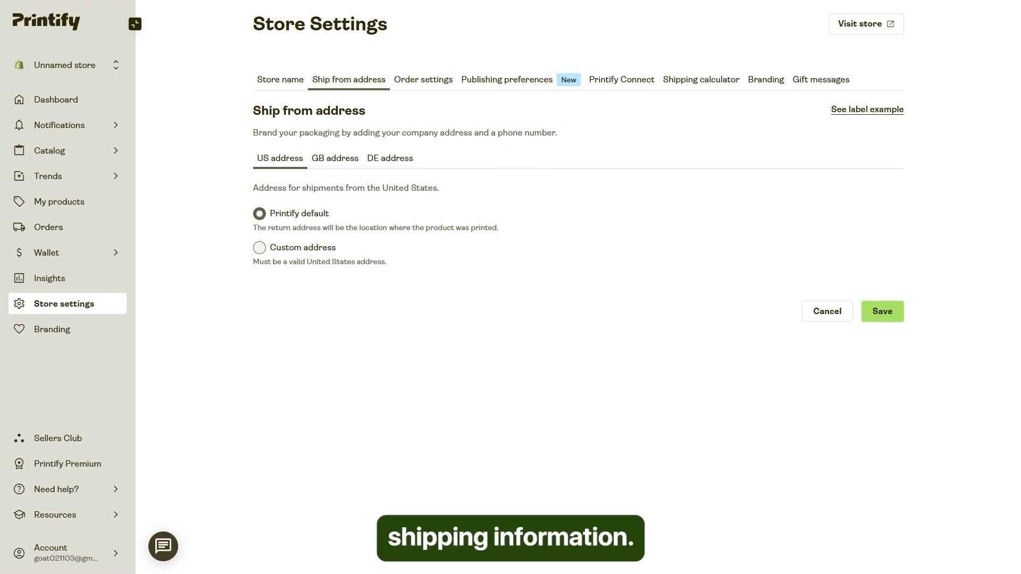
Review the store's order settings, including order routing, order submission, personalized orders and tracking notifications.
left_click(424, 80)
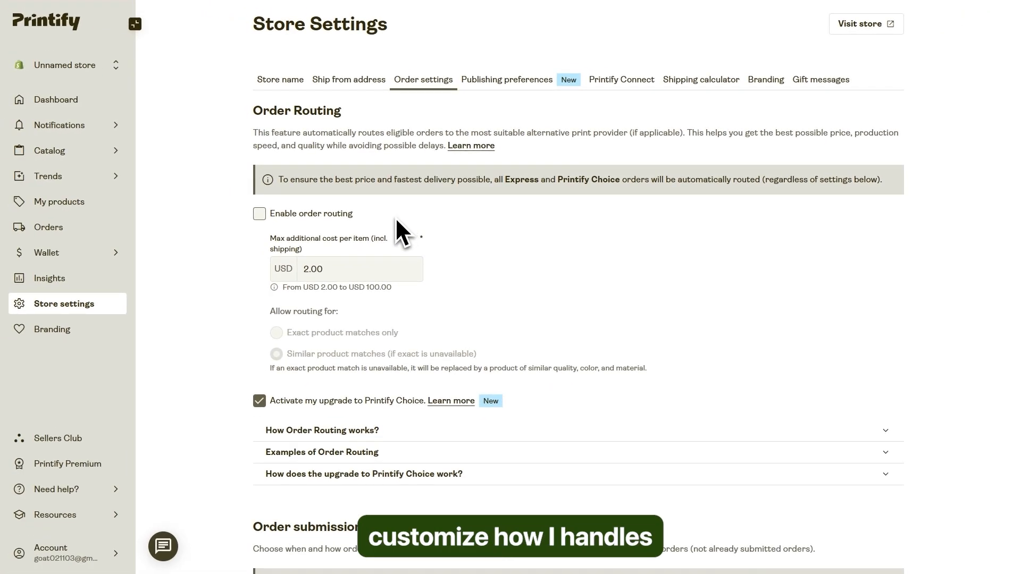
scroll(400, 231, "down", 8)
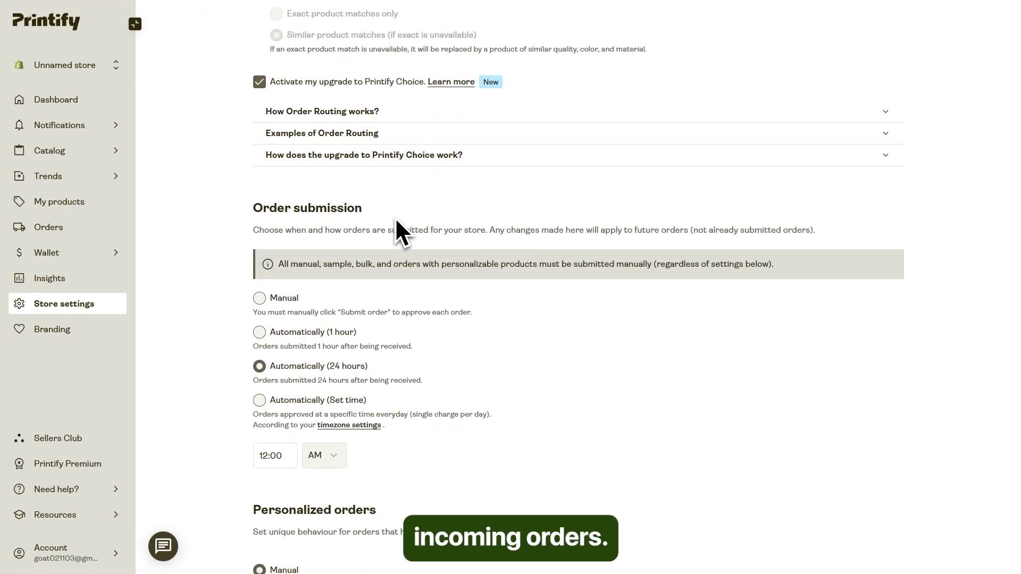
scroll(396, 219, "down", 10)
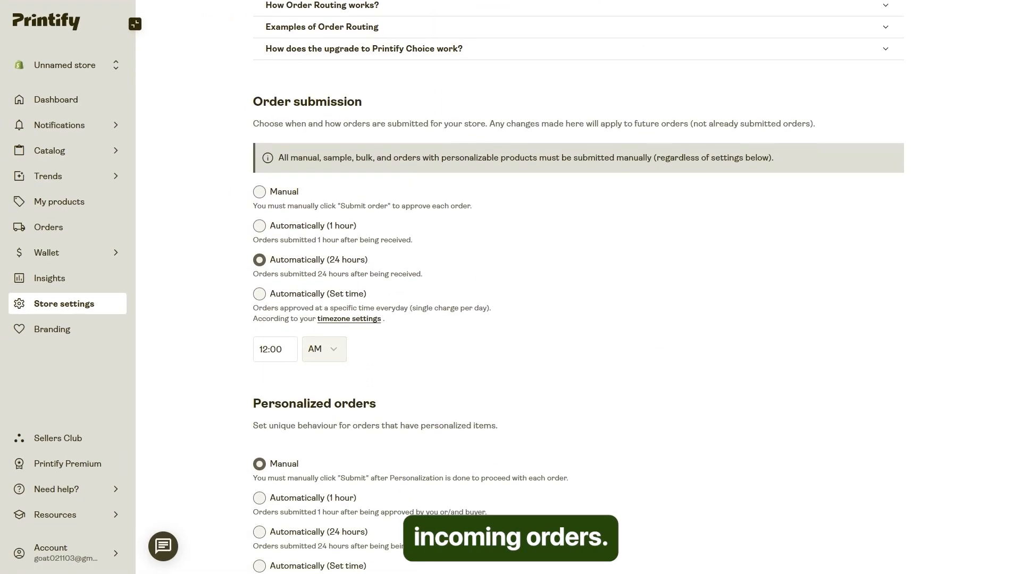
scroll(397, 229, "down", 8)
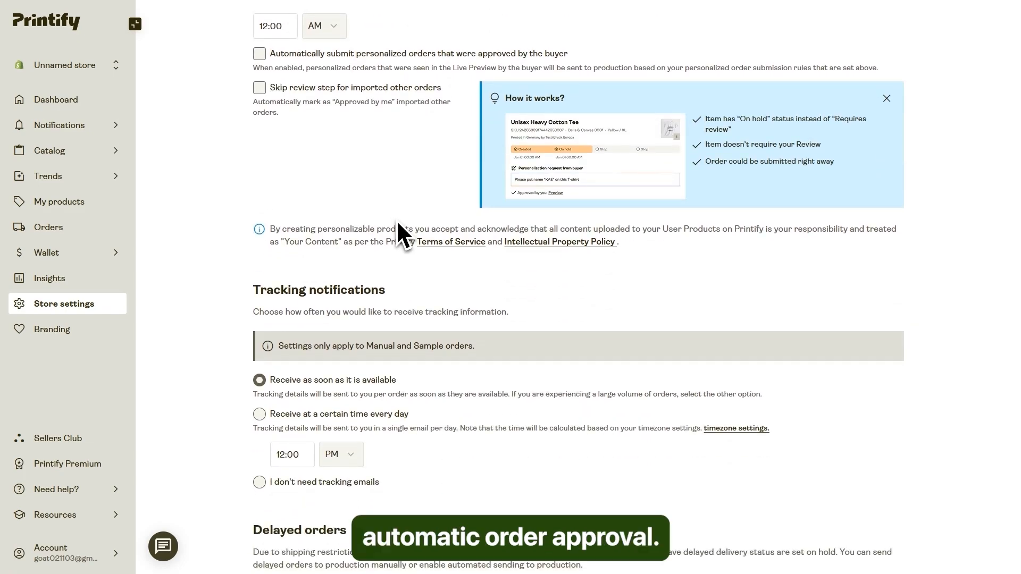
scroll(360, 404, "up", 17)
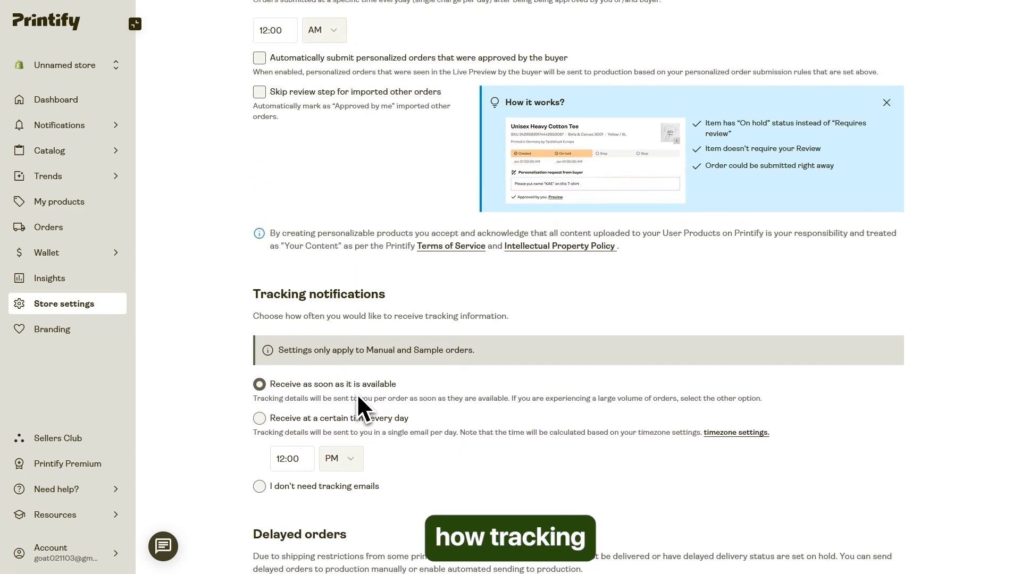
scroll(356, 393, "up", 7)
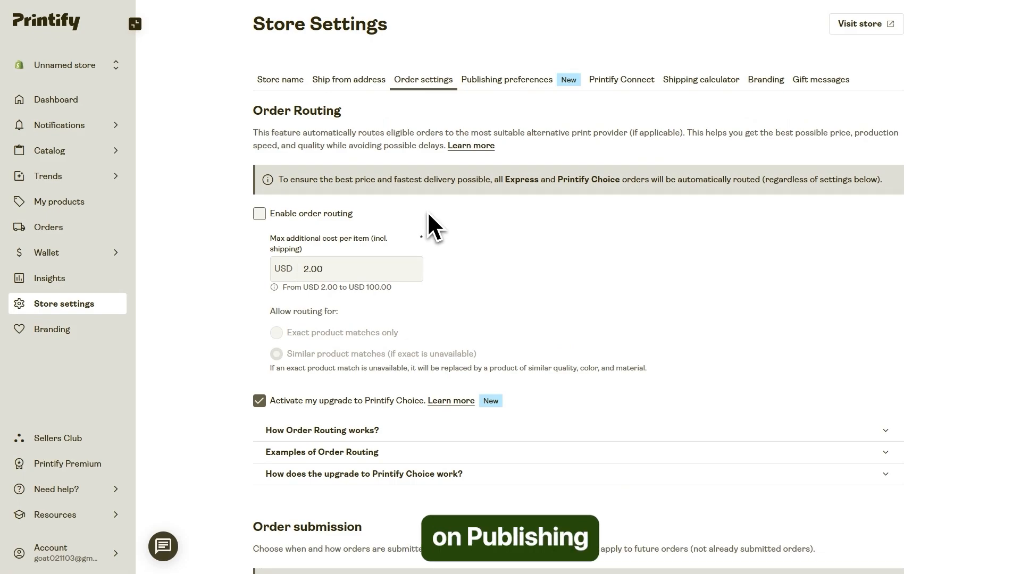
Set the default profit margin to 35% in the store's publishing preferences.
left_click(497, 85)
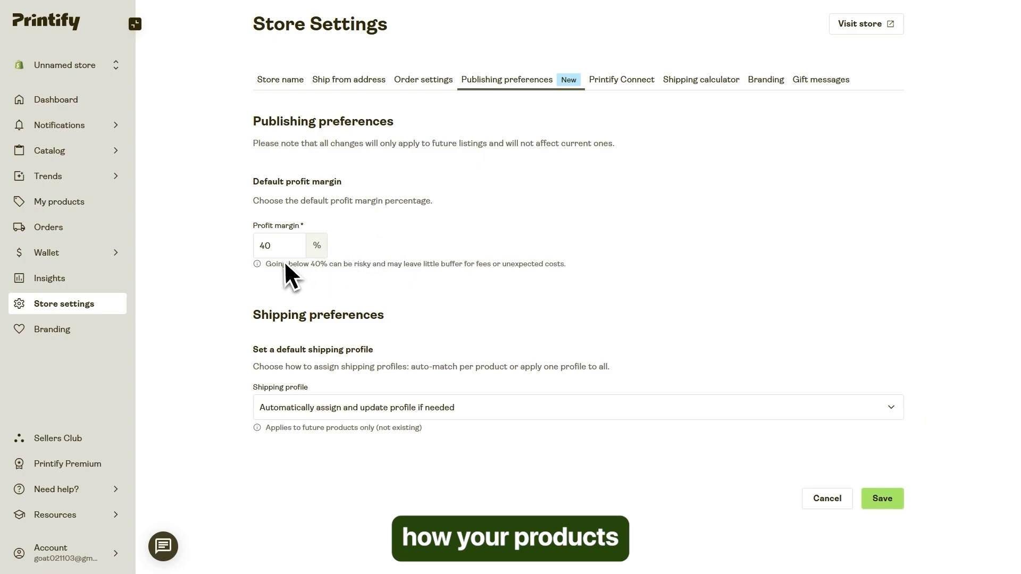
left_click(276, 246)
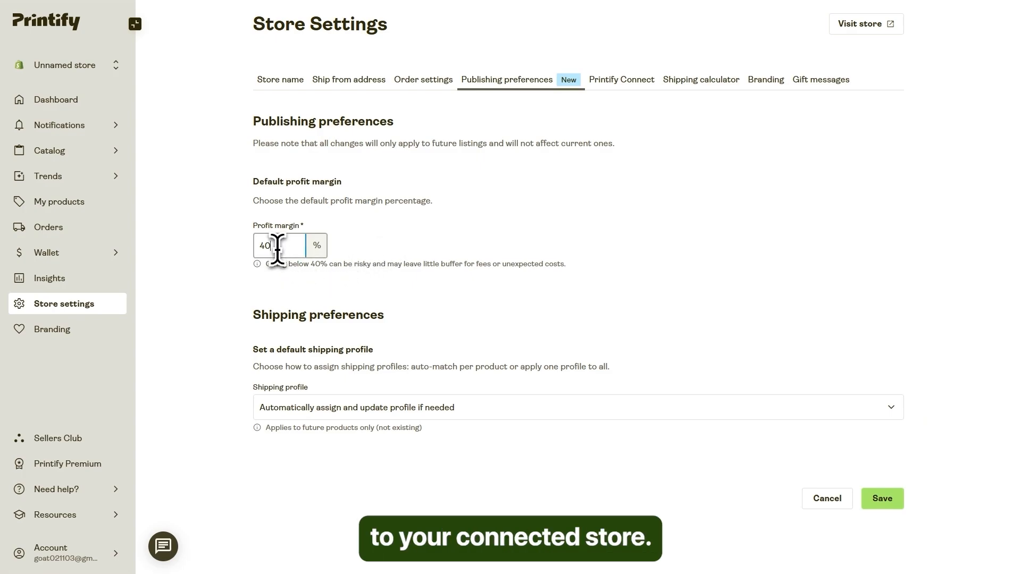
left_click_drag(277, 248, 246, 251)
type("3")
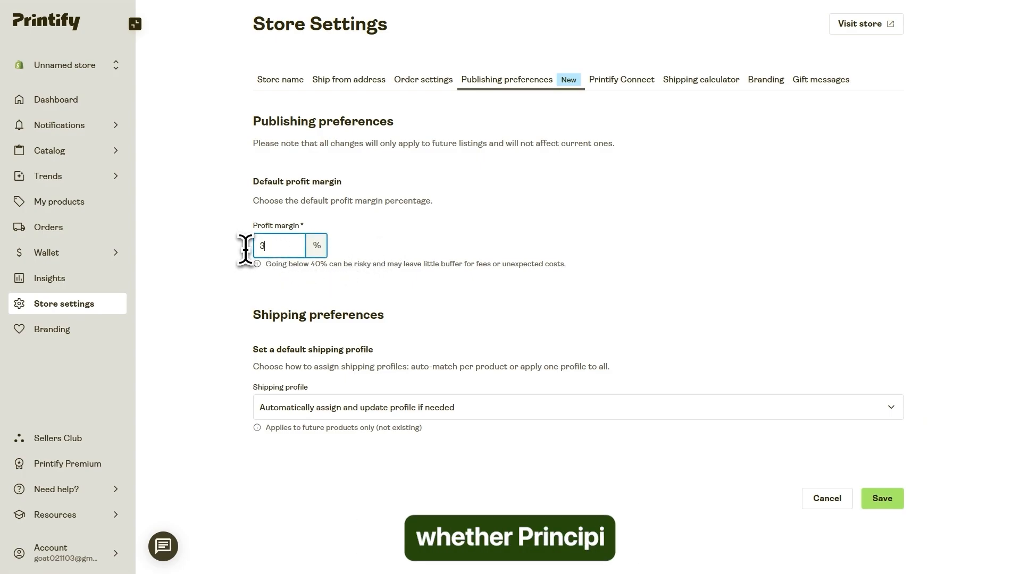
type("5")
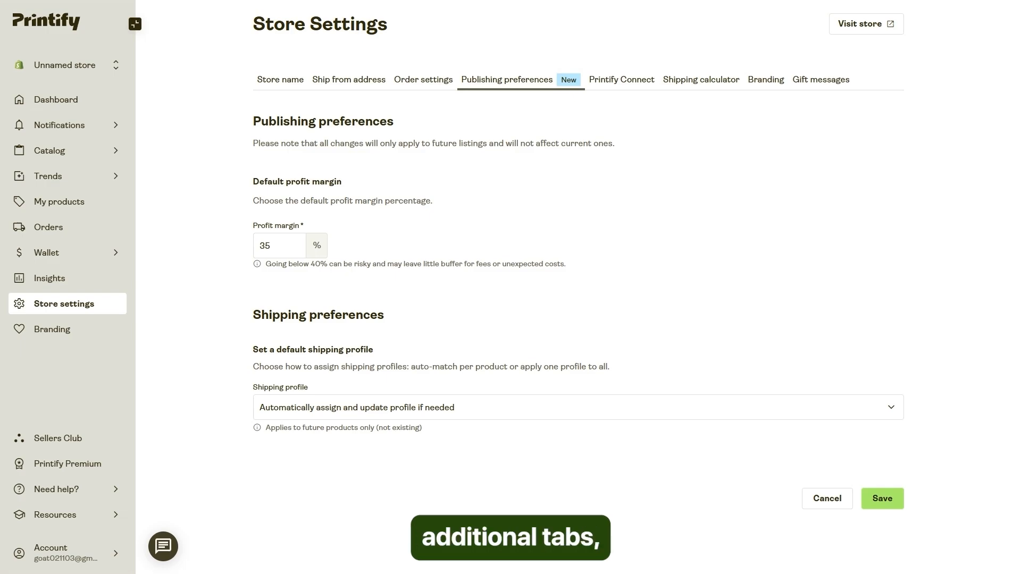
Browse the Printify Connect, Shipping calculator, Branding and Gift messages sections of the store settings.
left_click(630, 83)
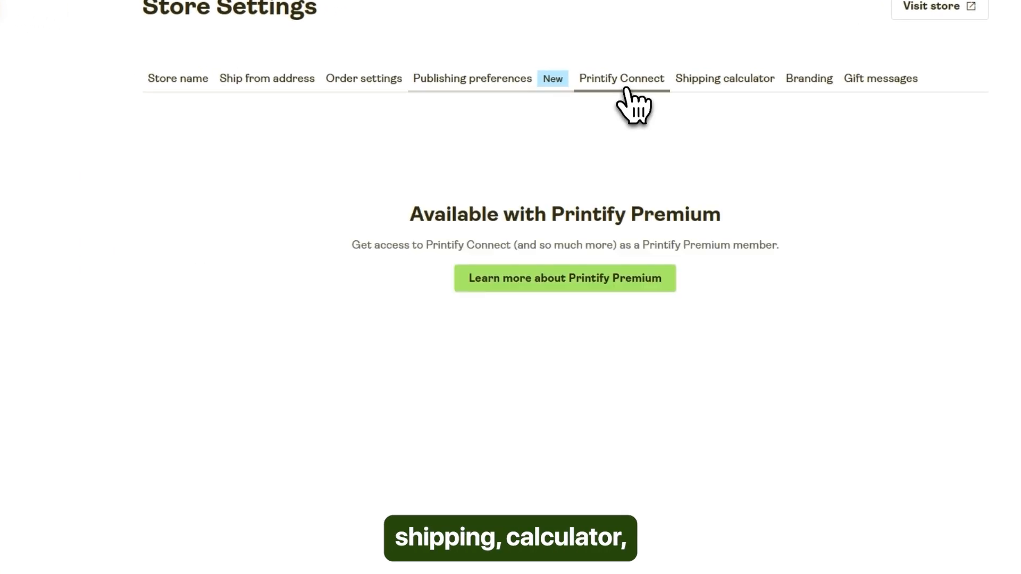
left_click(717, 90)
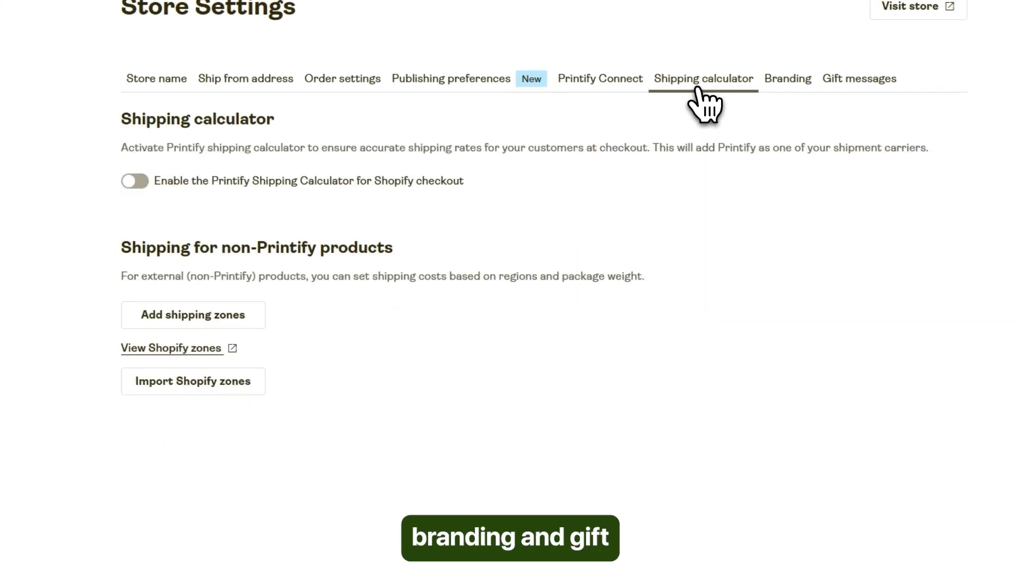
left_click(786, 85)
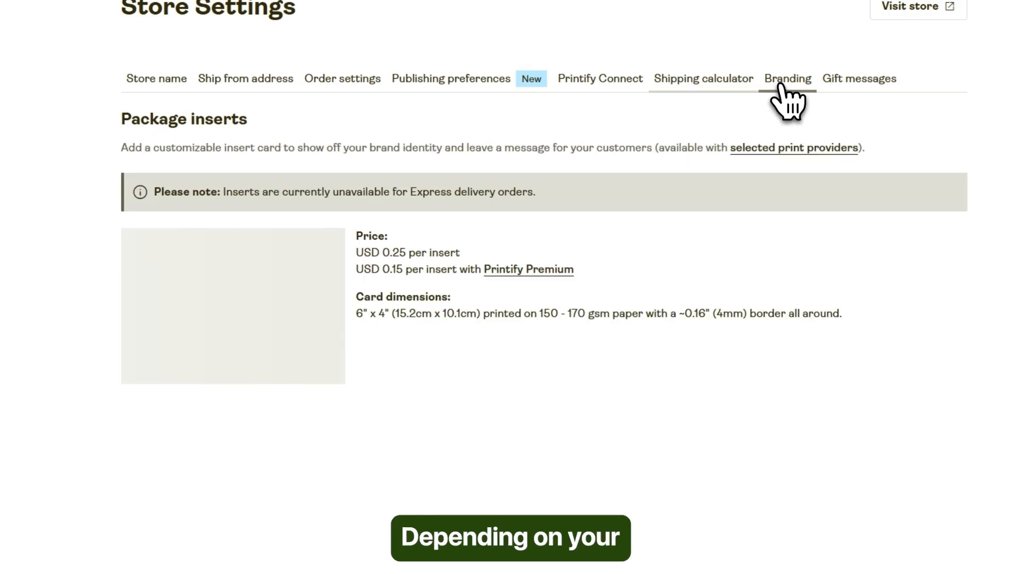
left_click(854, 84)
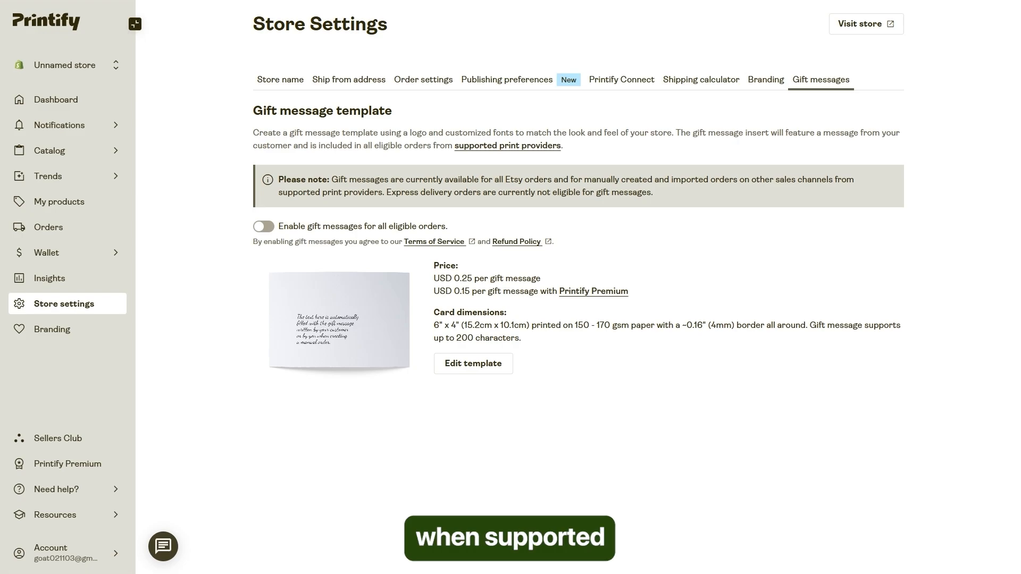
Open the Branding page and examine the packing inserts, neck labels and gift messages options with their costs and availability.
left_click(49, 334)
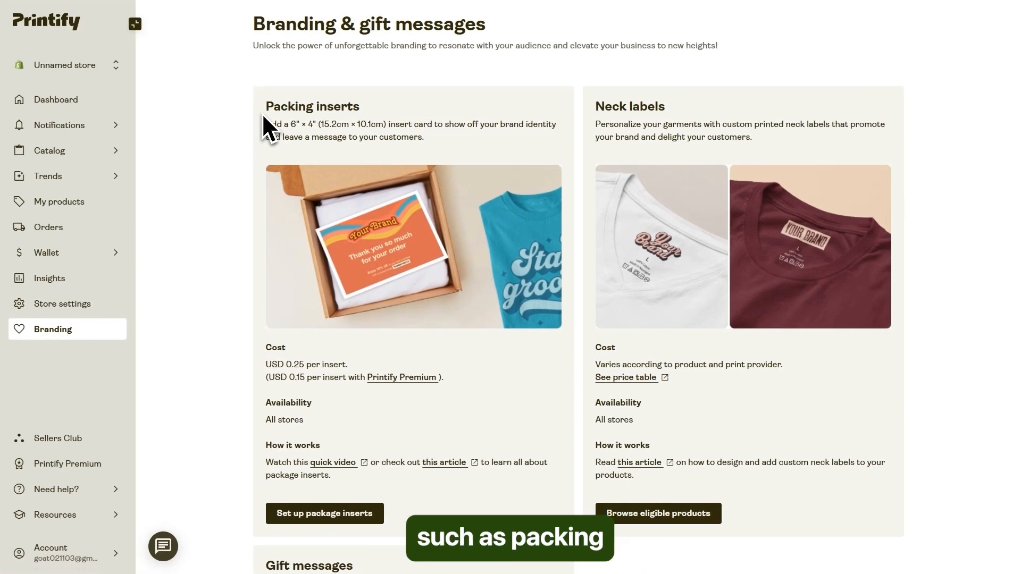
left_click_drag(263, 112, 356, 108)
left_click_drag(589, 111, 665, 107)
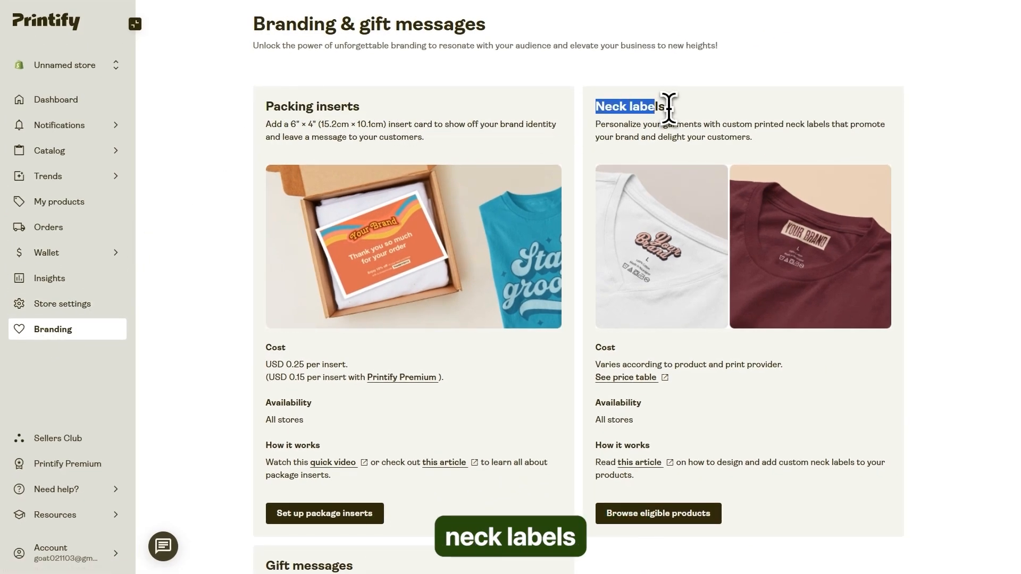
left_click(579, 141)
scroll(552, 160, "down", 4)
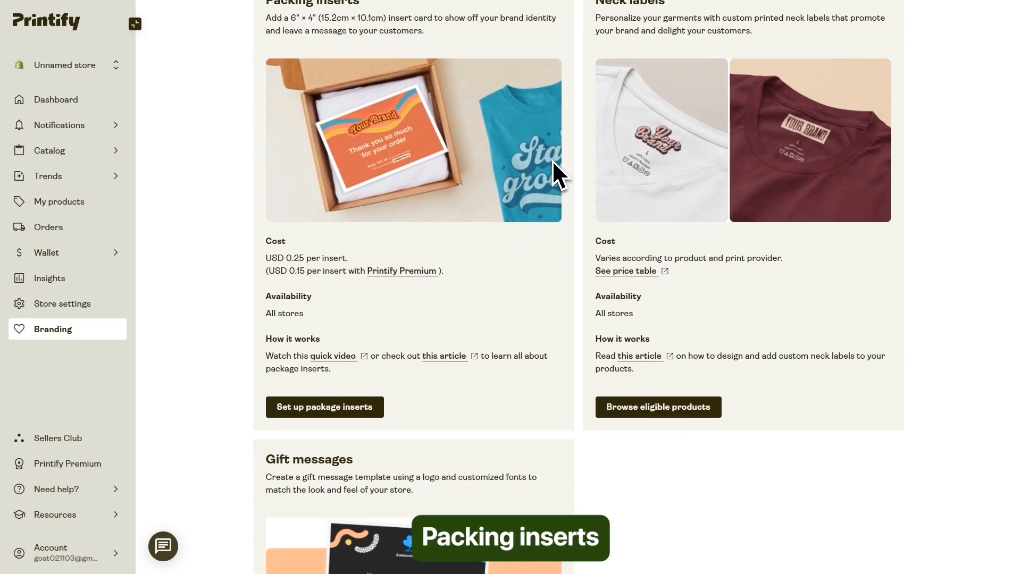
scroll(552, 164, "down", 4)
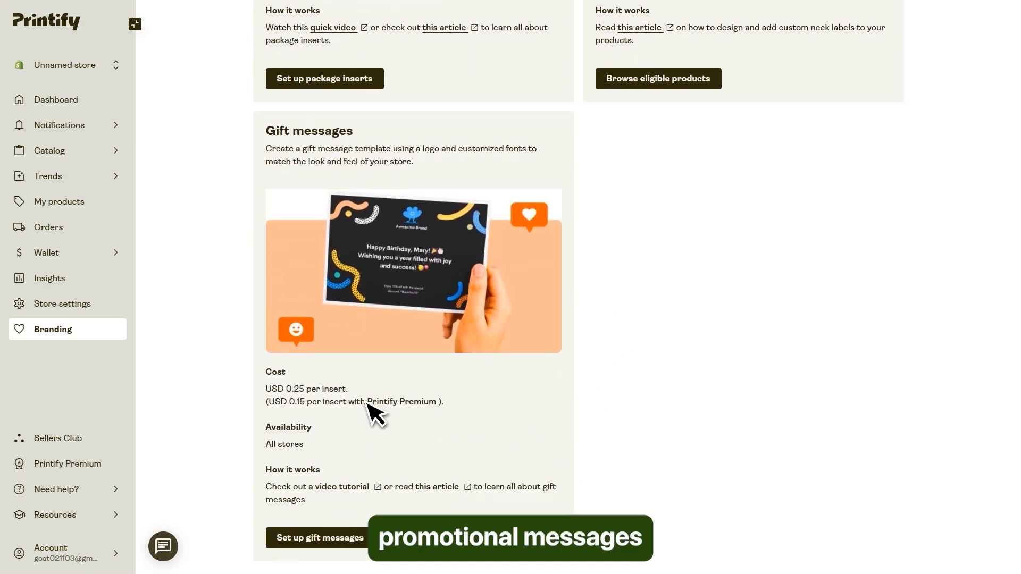
scroll(322, 331, "up", 5)
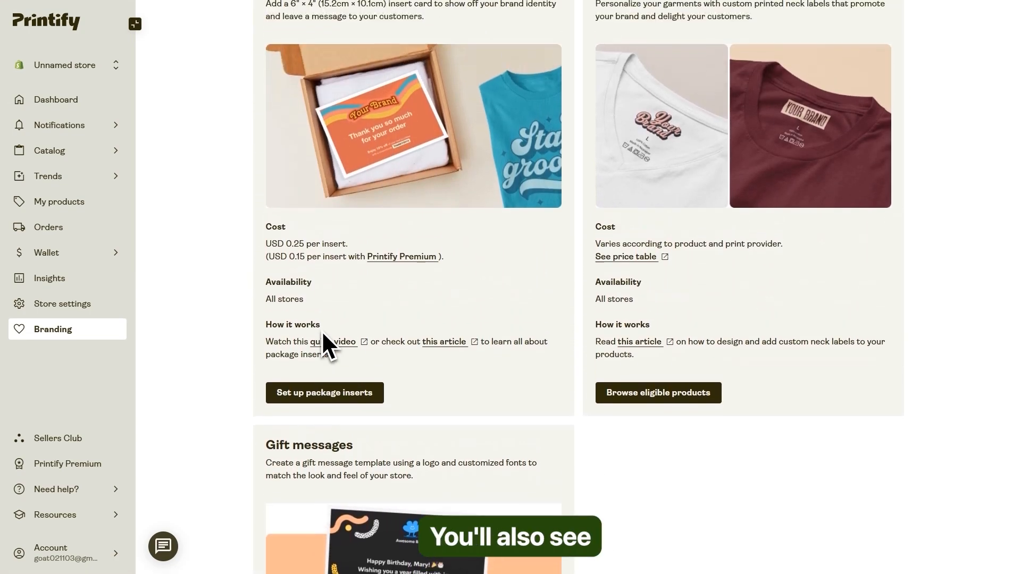
scroll(321, 330, "up", 1)
left_click_drag(266, 292, 677, 424)
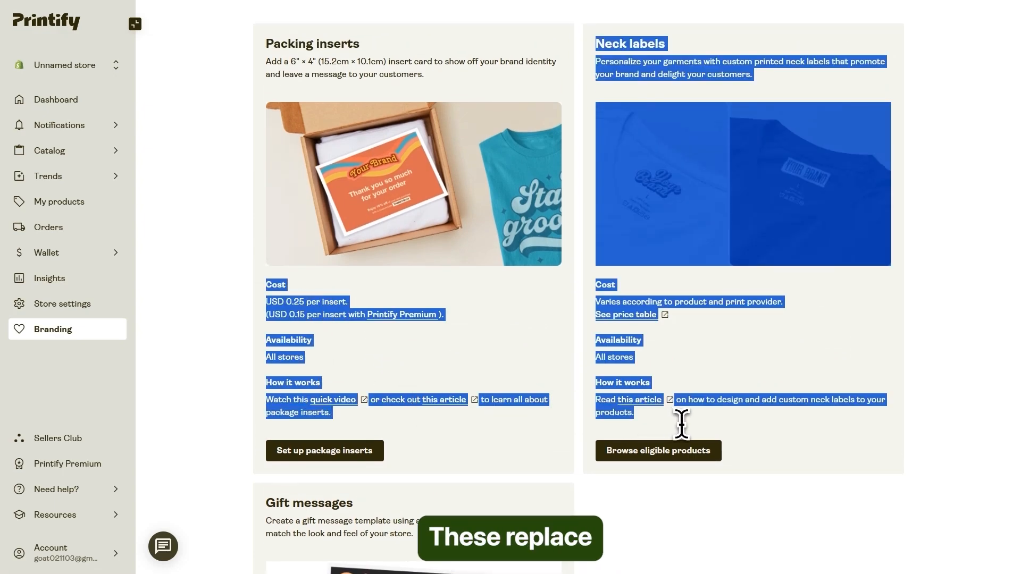
left_click(686, 431)
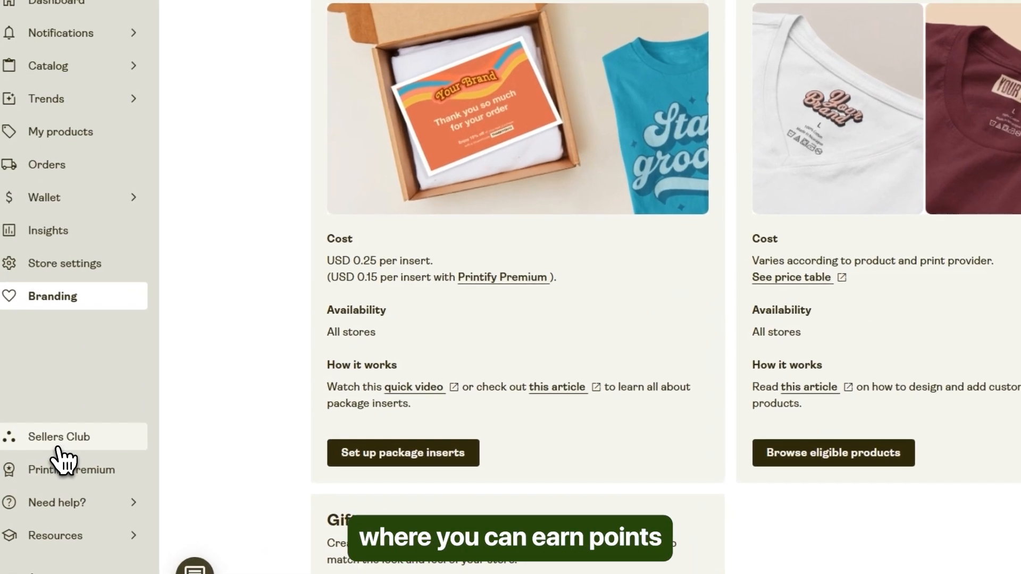
Open the Sellers Club community site and accept all cookies.
left_click(52, 445)
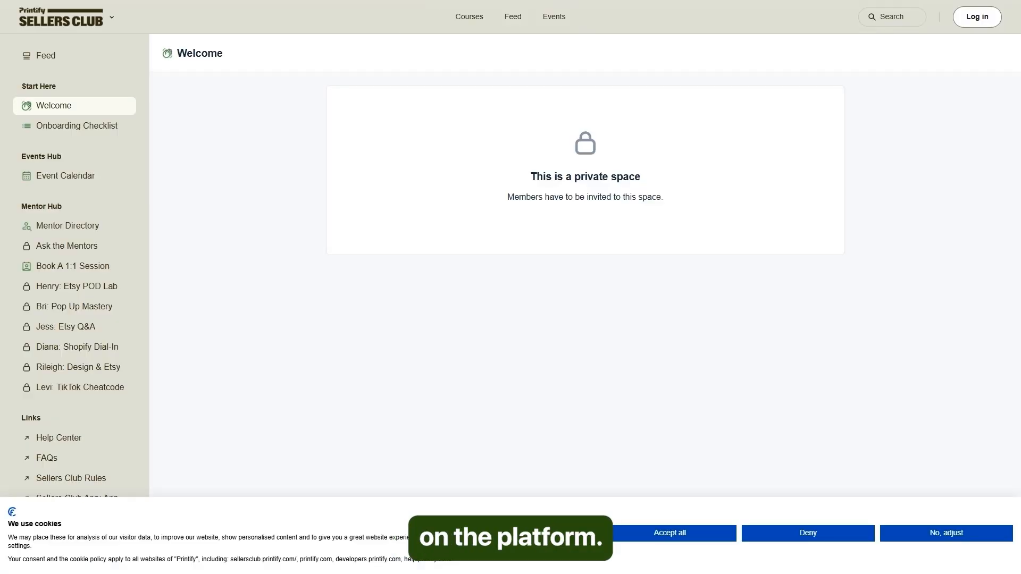
left_click(649, 533)
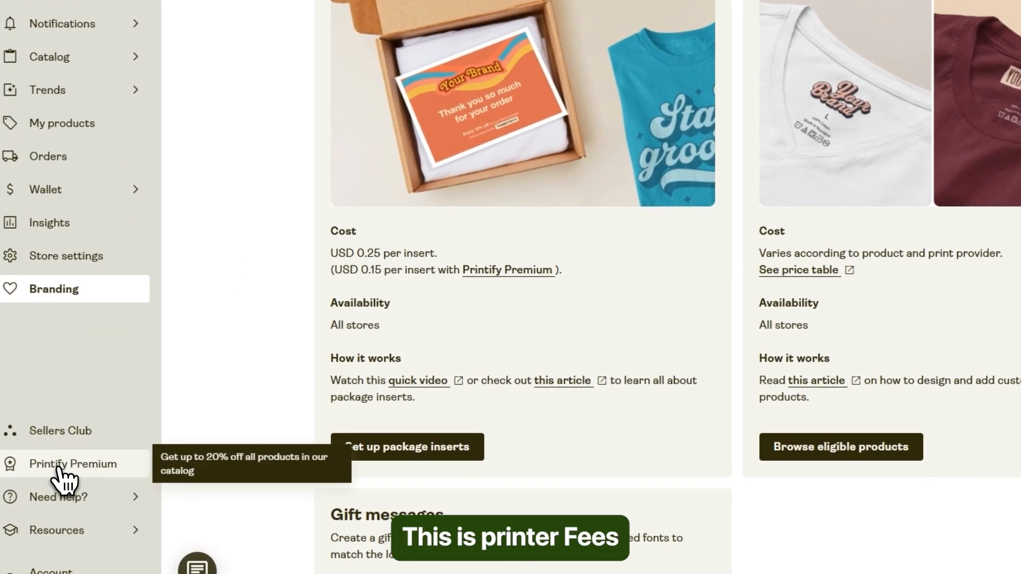
Open the Printify Premium page and read through the plan price, included benefits, growth features and product savings.
left_click(60, 467)
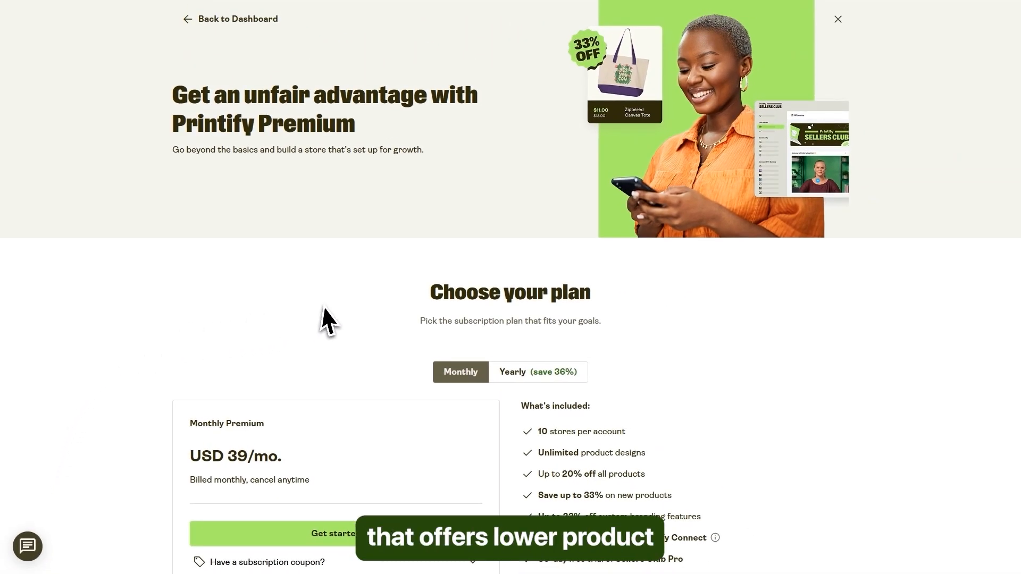
scroll(340, 314, "down", 5)
scroll(475, 361, "down", 5)
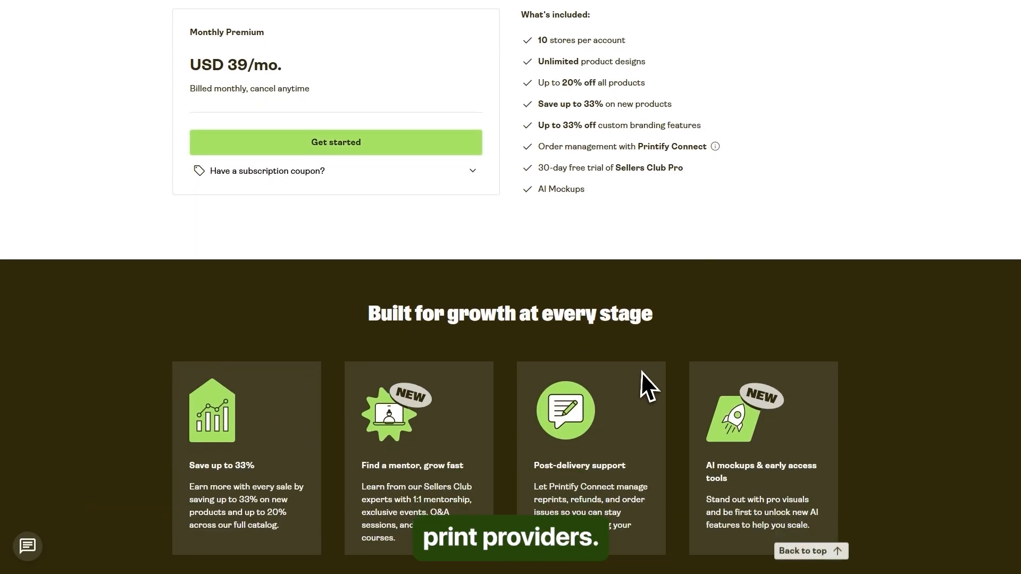
left_click_drag(193, 327, 312, 325)
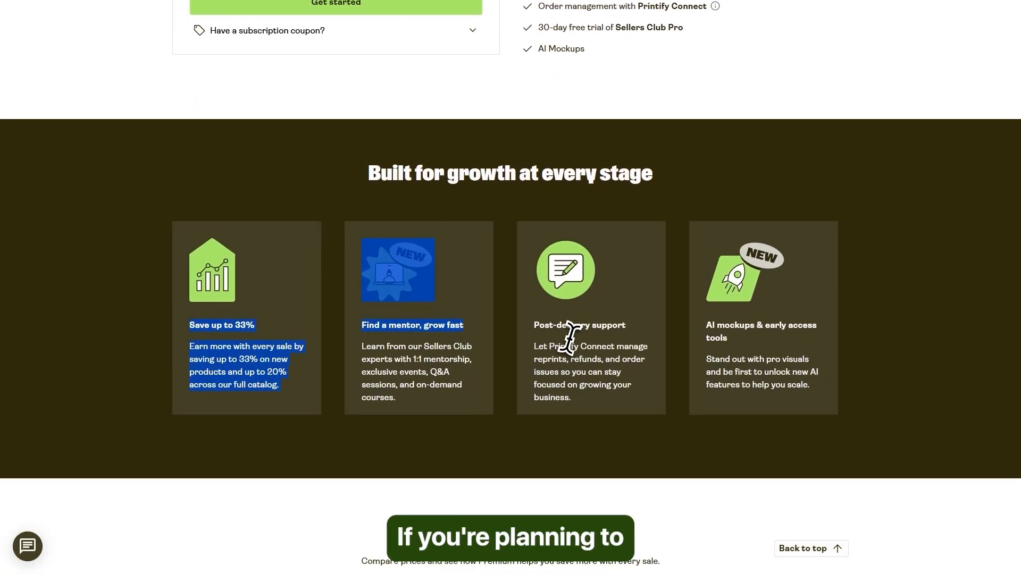
left_click_drag(572, 338, 888, 372)
left_click(888, 365)
scroll(888, 365, "down", 3)
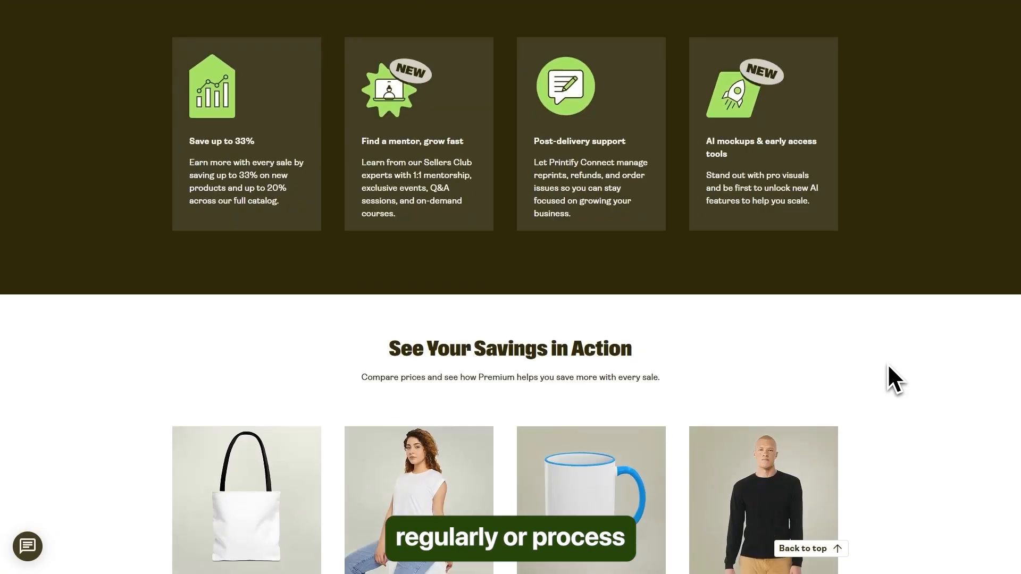
scroll(888, 364, "down", 3)
scroll(895, 356, "up", 5)
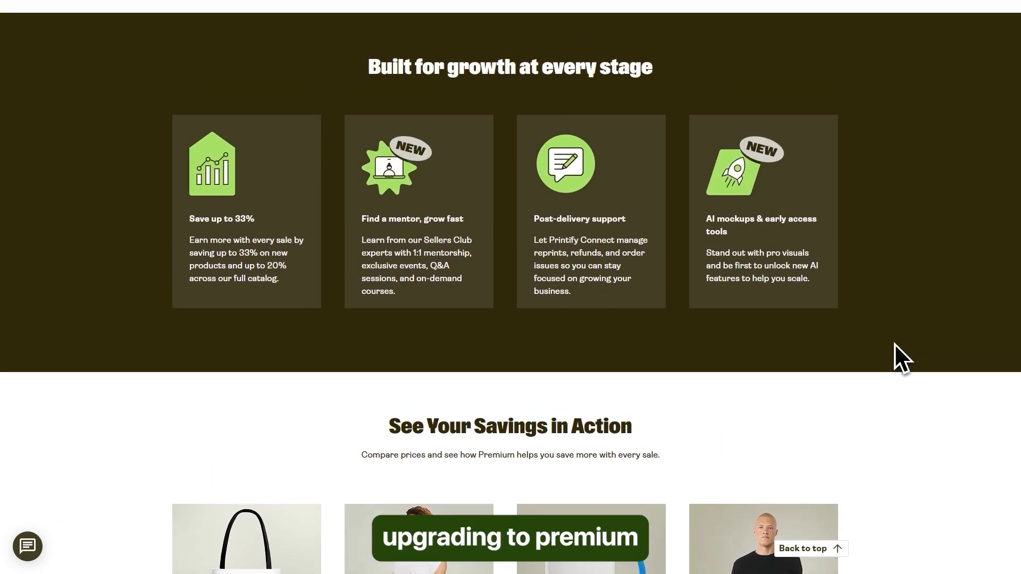
scroll(894, 344, "up", 1)
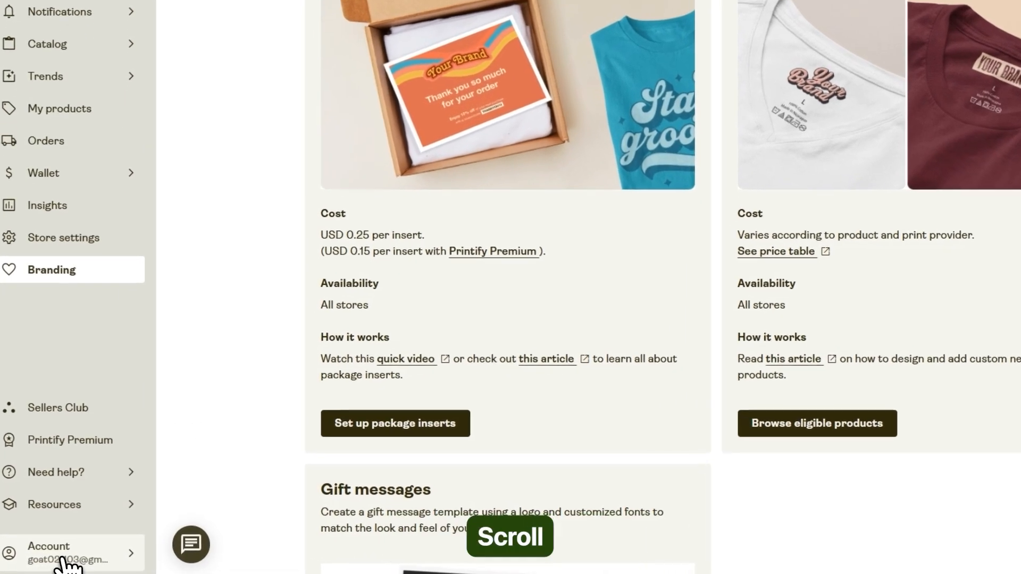
Open the account settings and review standards and formats, email notifications, invoice frequency, listing optimization and login details.
left_click(61, 556)
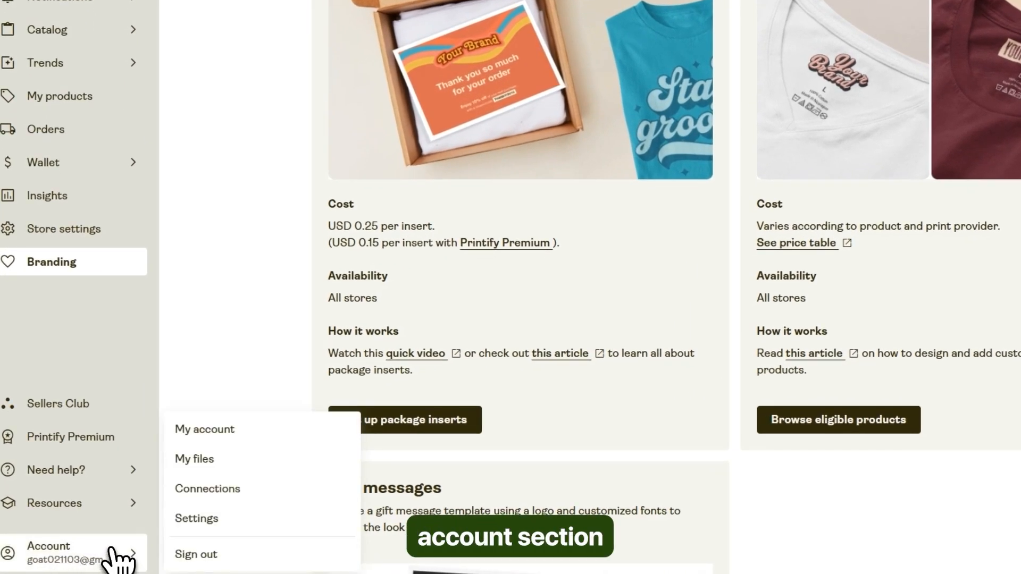
left_click(208, 526)
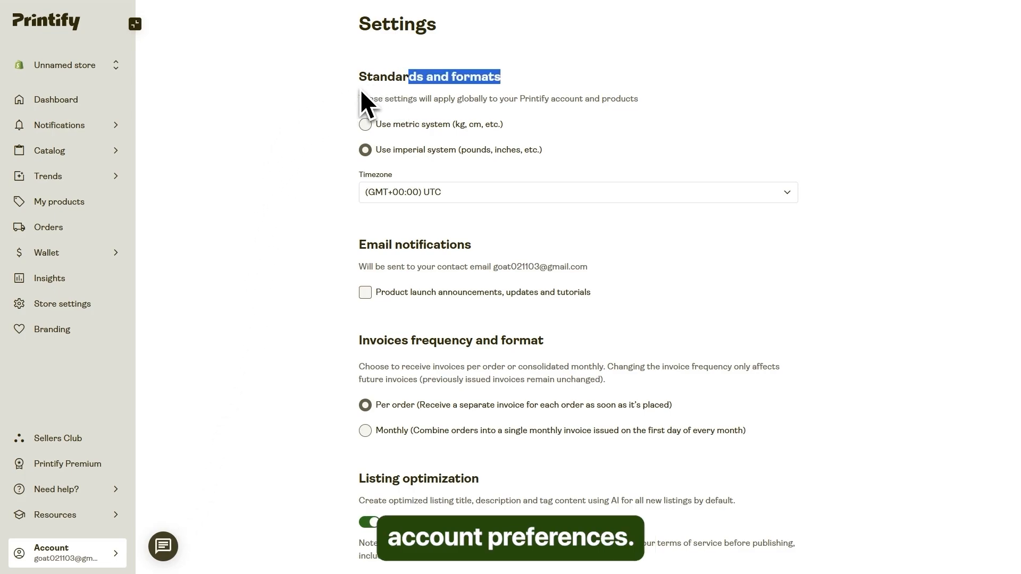
left_click(321, 146)
scroll(318, 158, "down", 2)
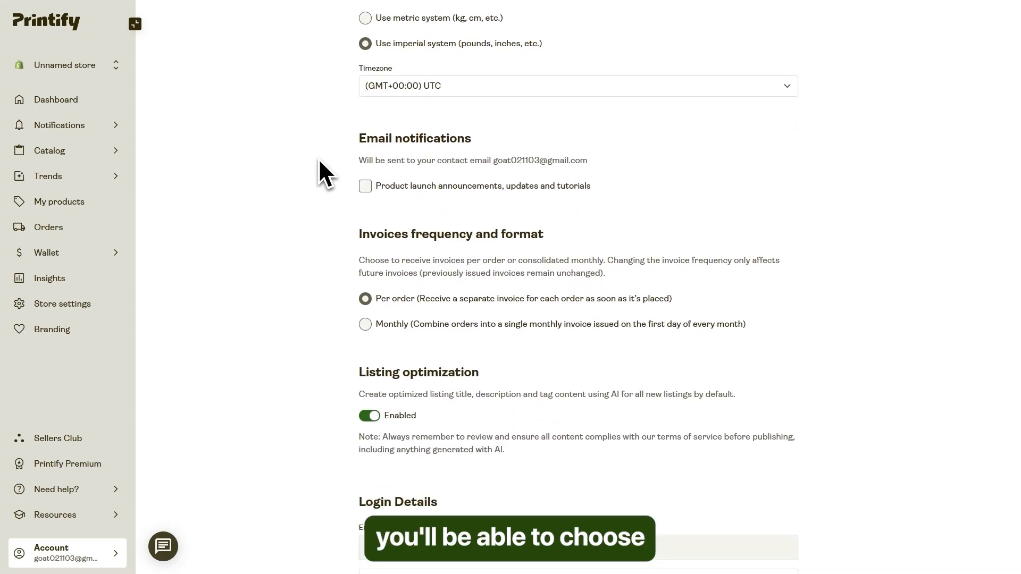
scroll(320, 161, "down", 1)
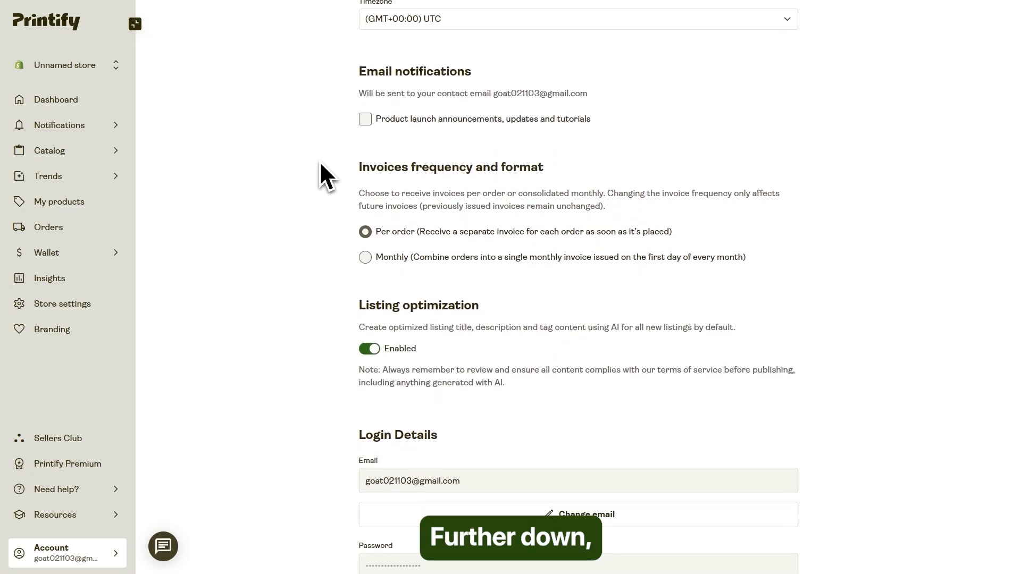
scroll(321, 161, "down", 1)
scroll(314, 161, "down", 2)
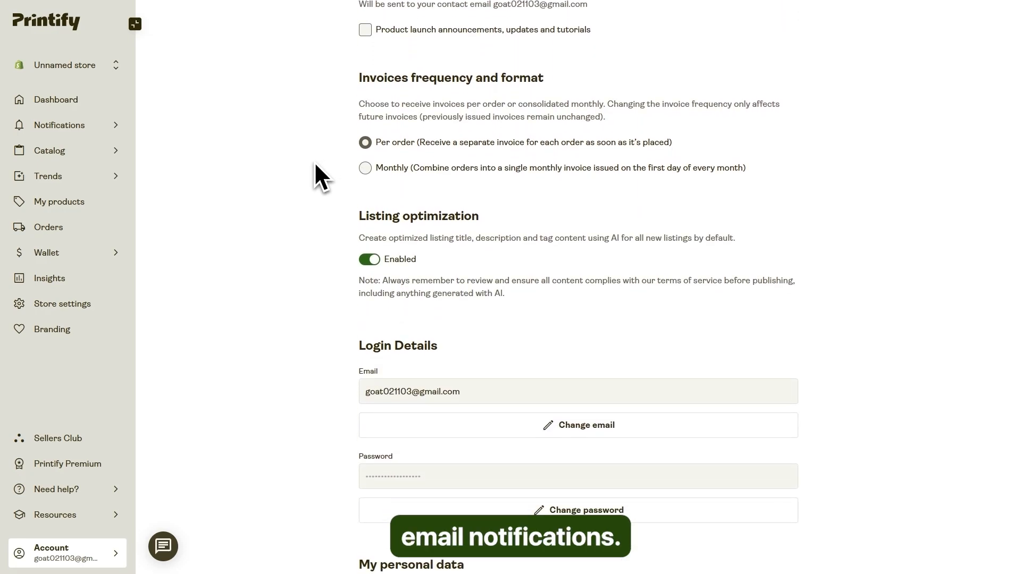
Check the personal data section of the account settings and go back over the invoice, email notification and timezone options.
scroll(314, 162, "down", 1)
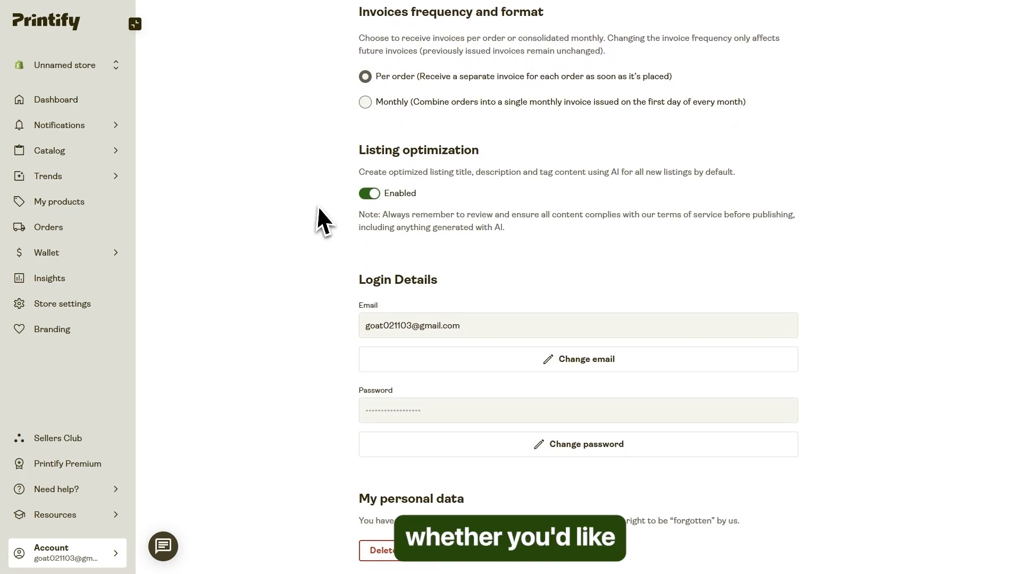
scroll(299, 410, "up", 4)
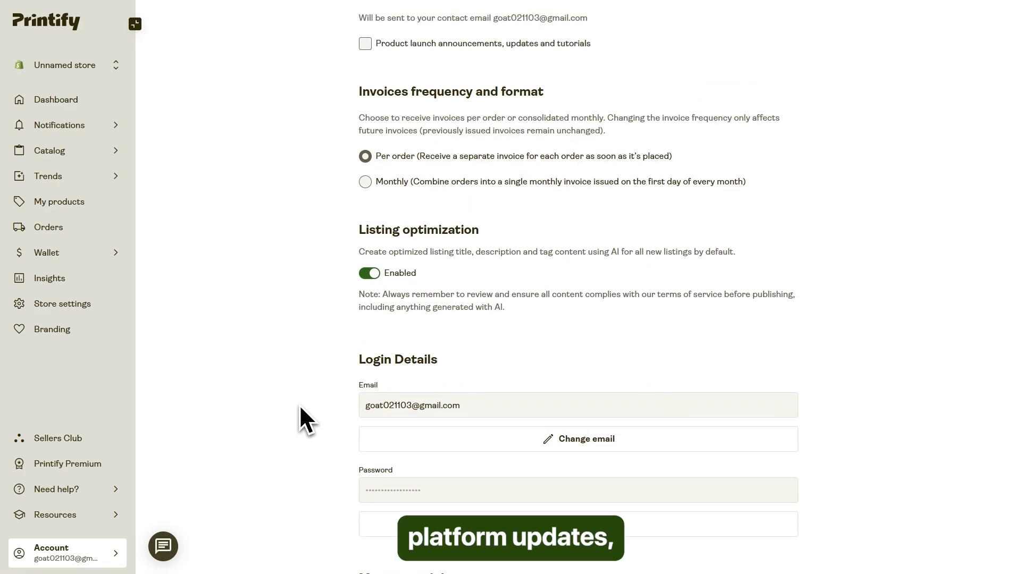
scroll(303, 403, "up", 2)
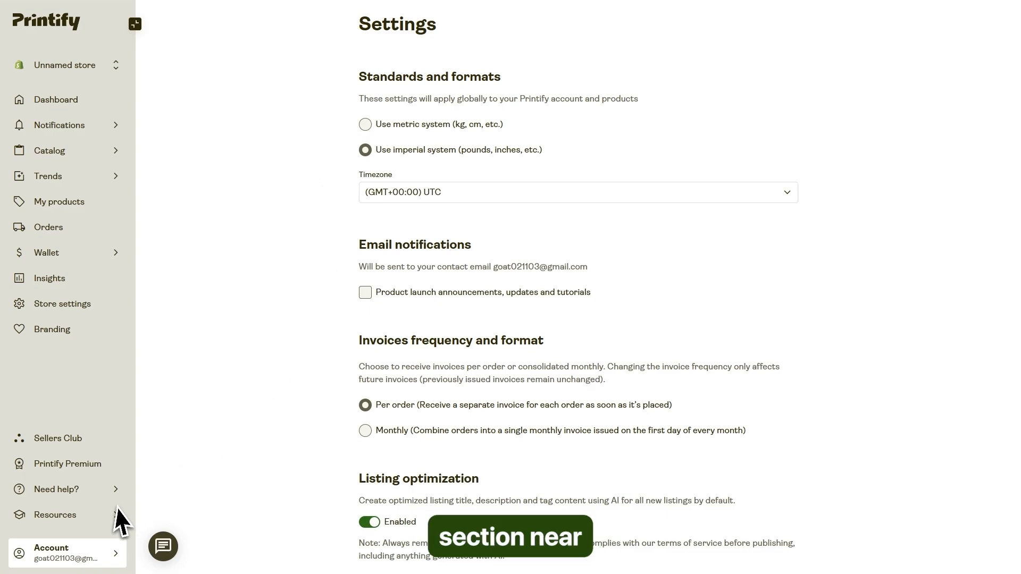
Open the Webinars resource page and browse the live episode, the latest episodes and the previous marketing and branding episodes.
left_click(77, 517)
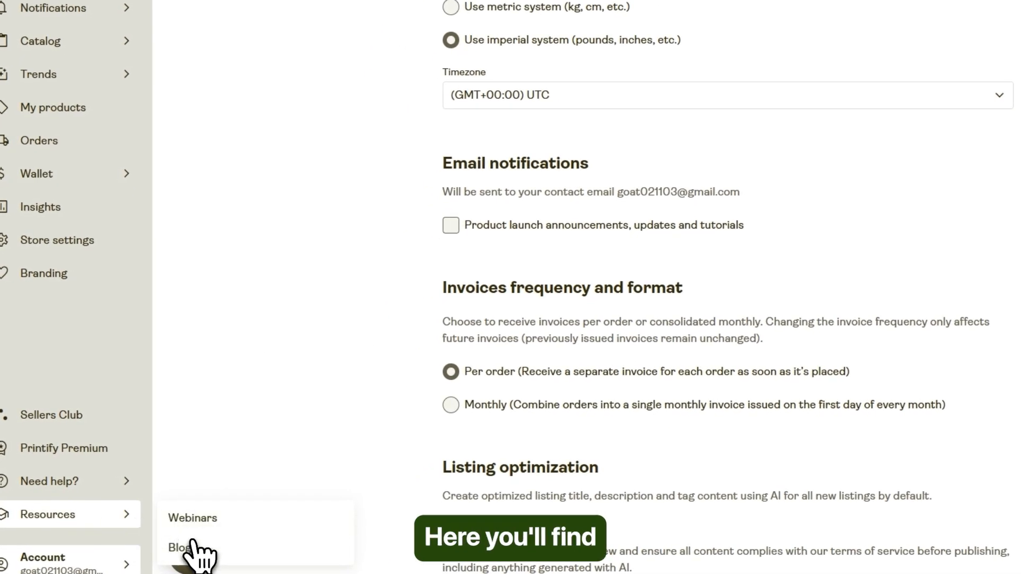
left_click(183, 521)
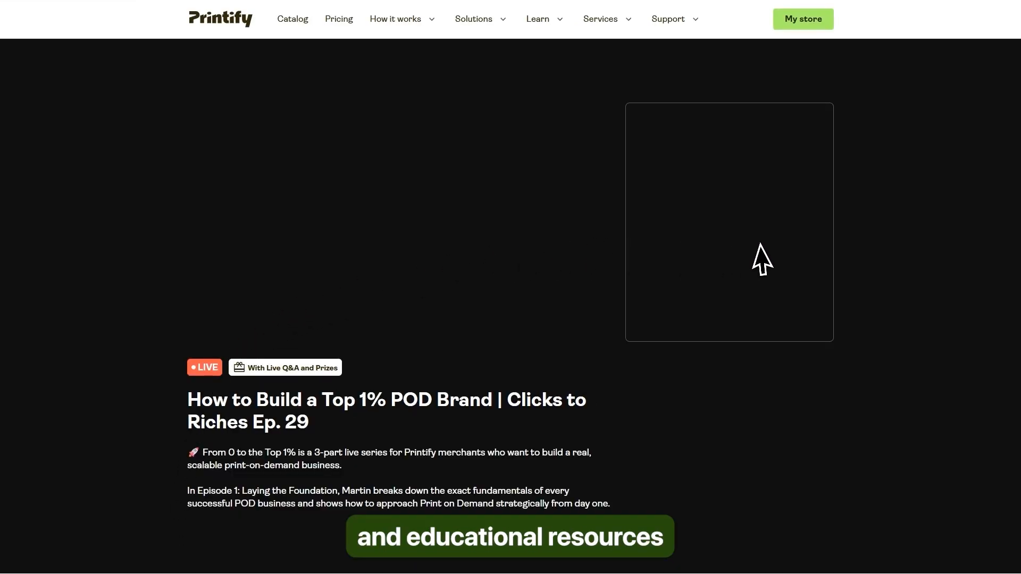
scroll(914, 230, "down", 5)
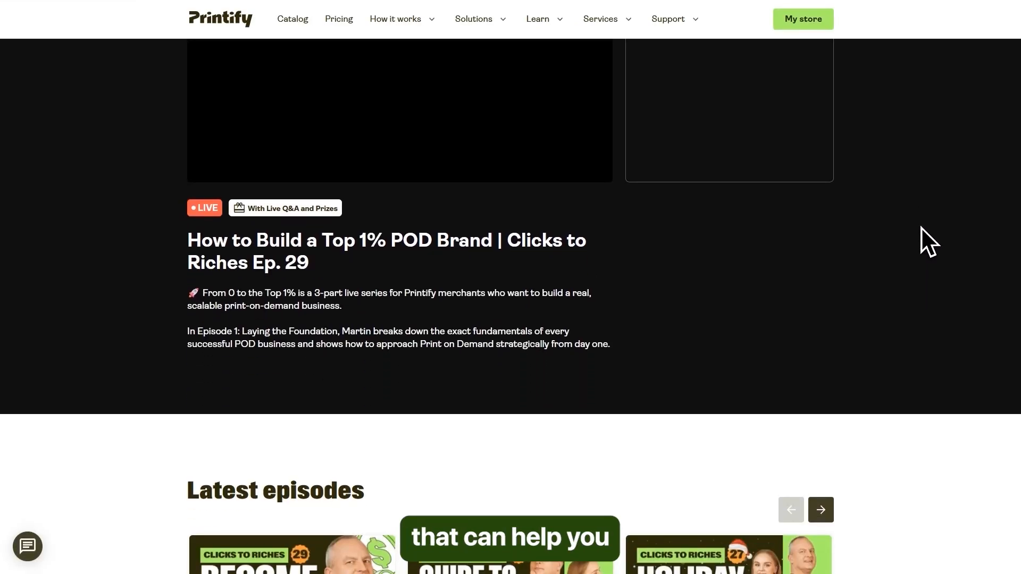
scroll(920, 227, "down", 6)
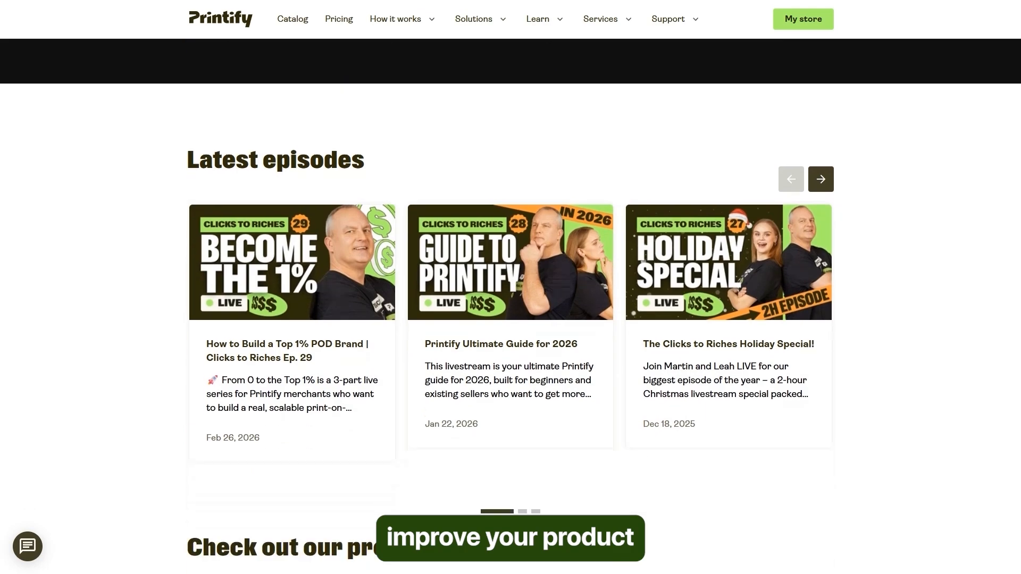
scroll(920, 243, "down", 5)
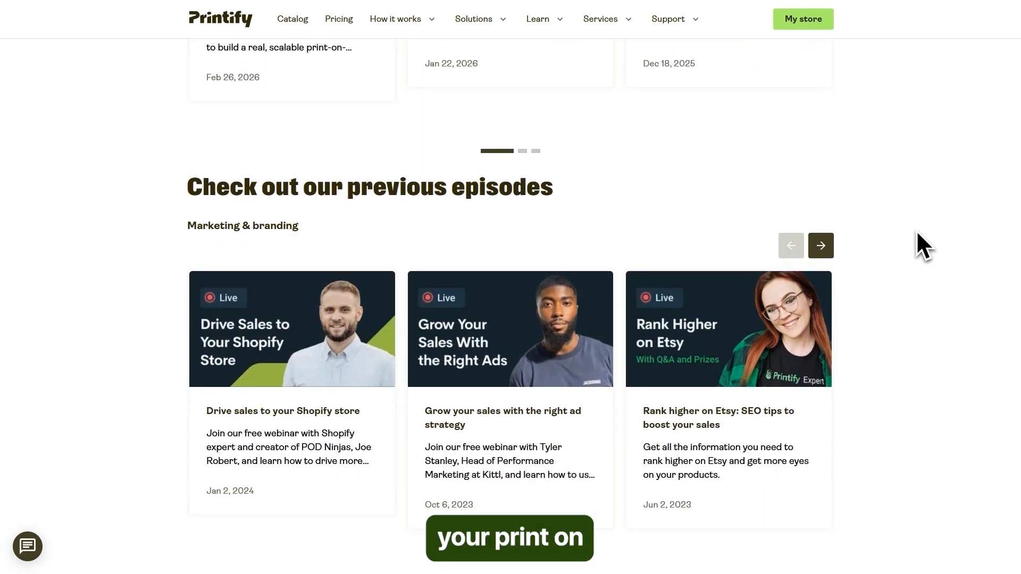
scroll(510, 319, "down", 1)
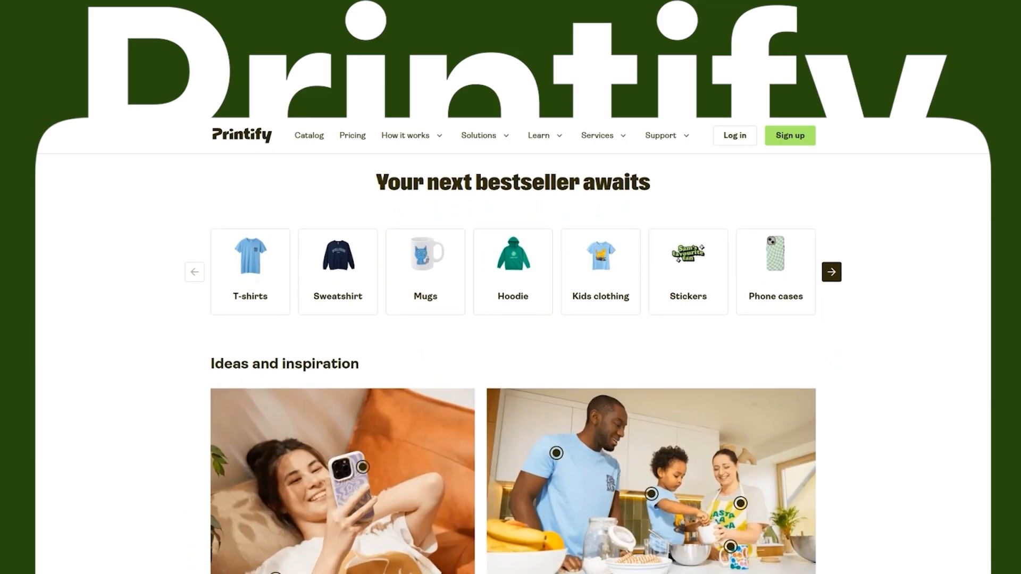
Look through the Printify homepage's ideas and inspiration, earnings calculator and customer stories sections.
scroll(513, 362, "down", 3)
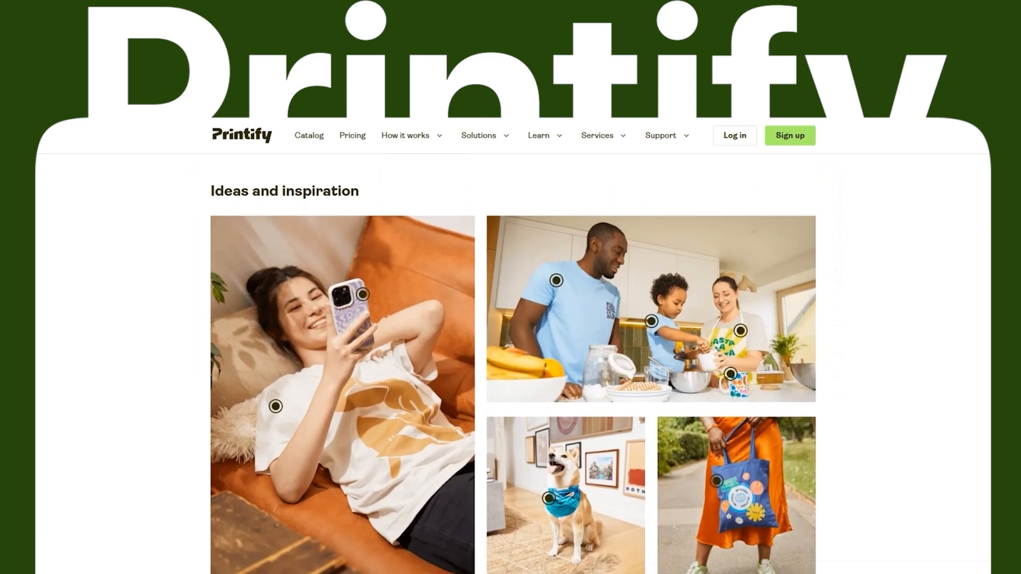
scroll(513, 319, "down", 3)
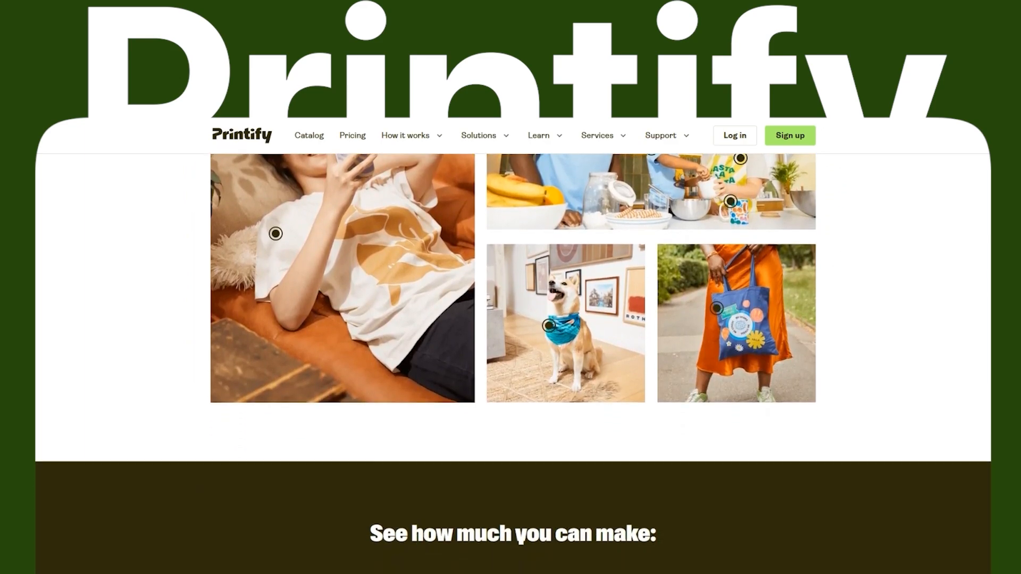
scroll(513, 319, "down", 3)
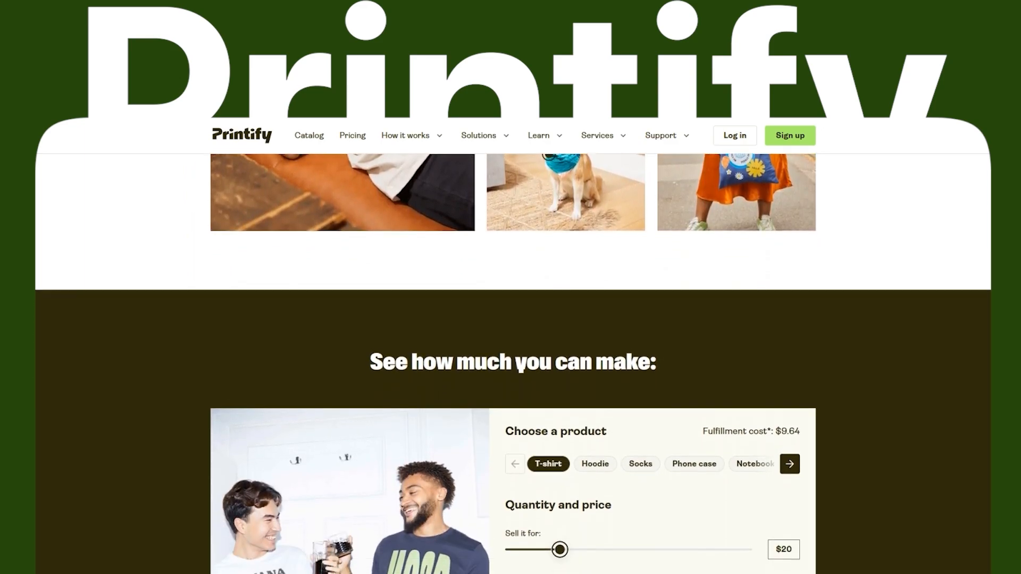
scroll(513, 362, "down", 1)
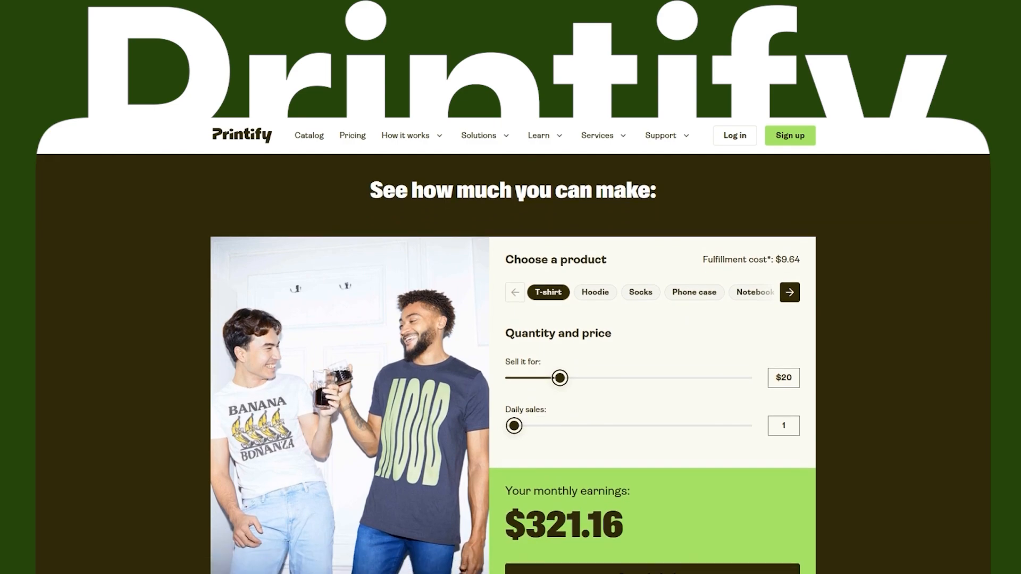
scroll(514, 319, "down", 3)
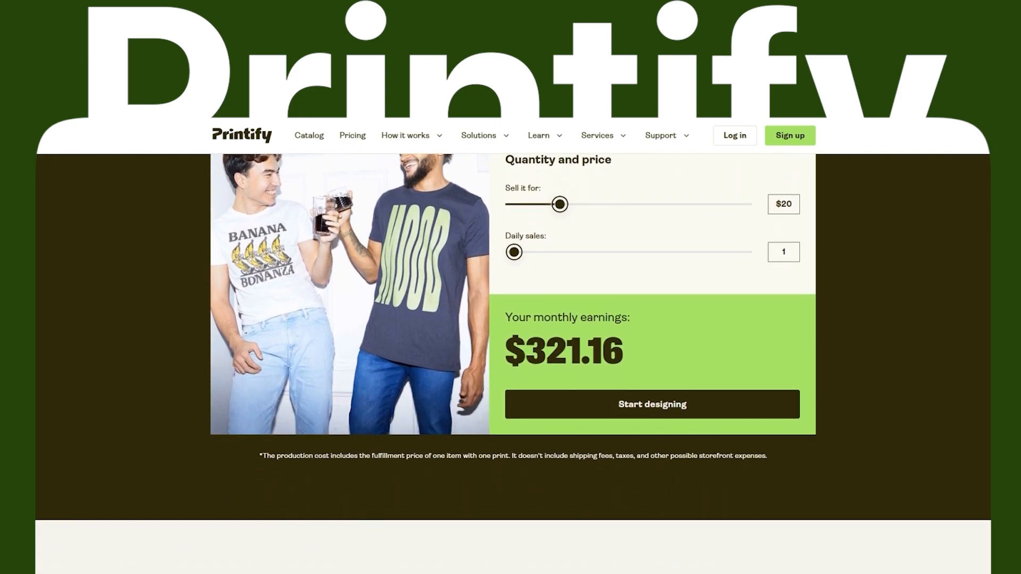
scroll(513, 319, "down", 2)
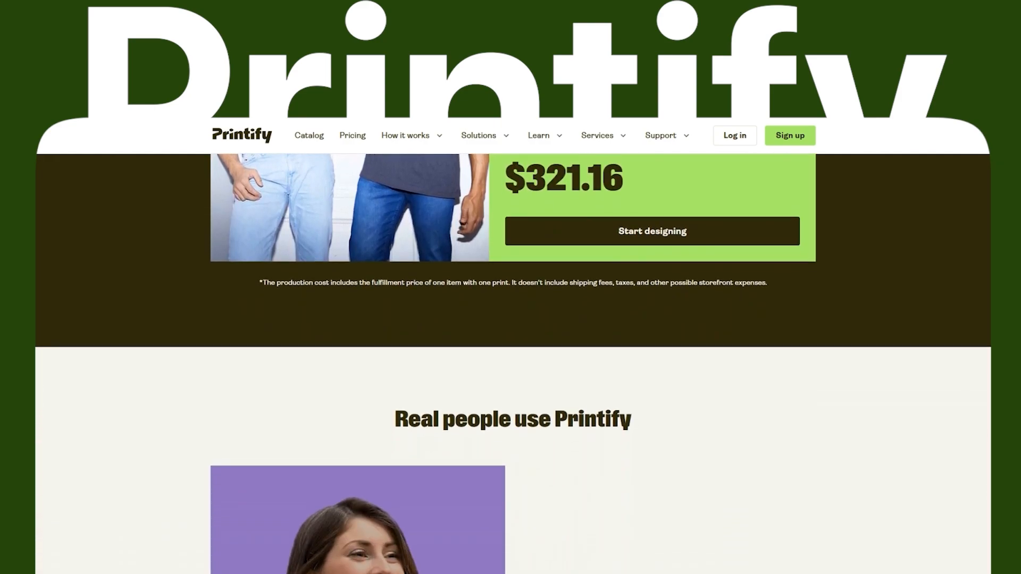